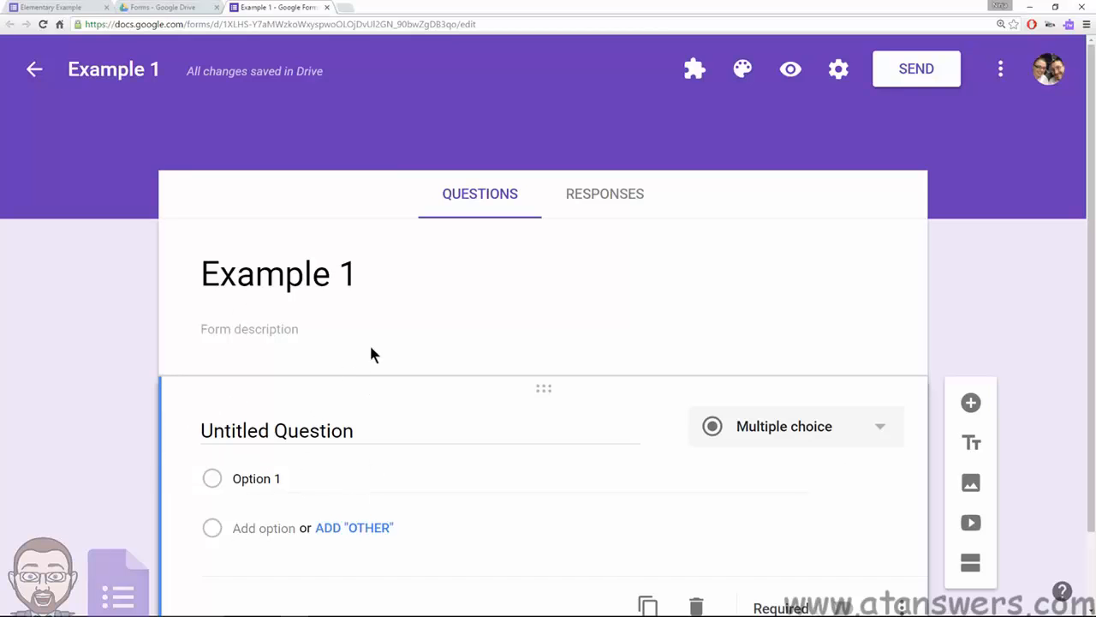
- Look through the list of add-ons available for the form
key("ctrl+plus")
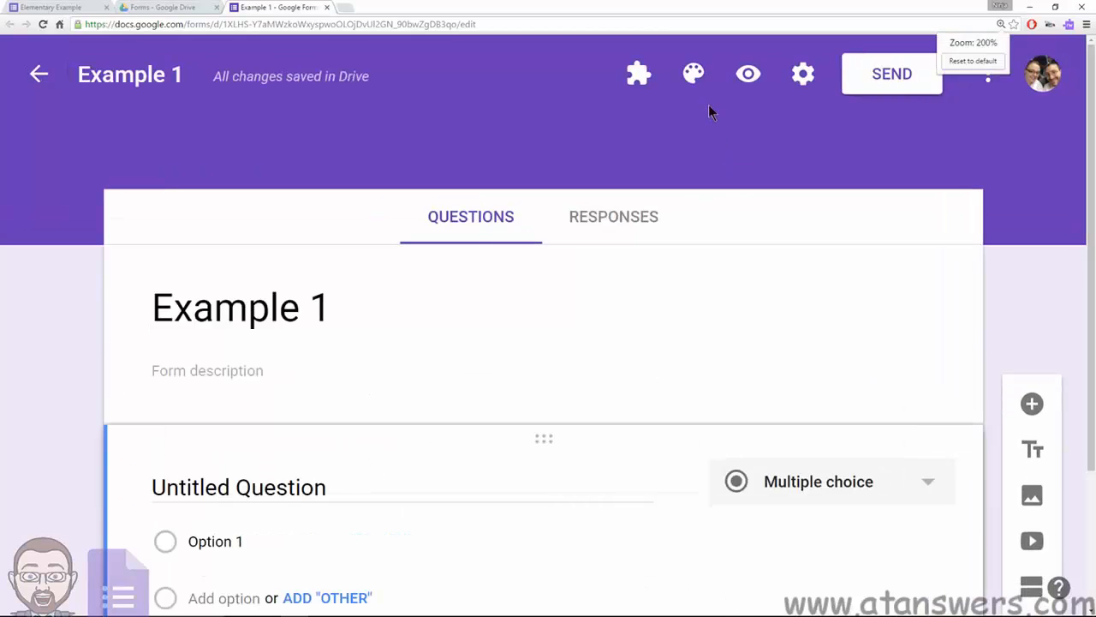
key("ctrl+plus")
key("ctrl+minus")
key("ctrl+minus")
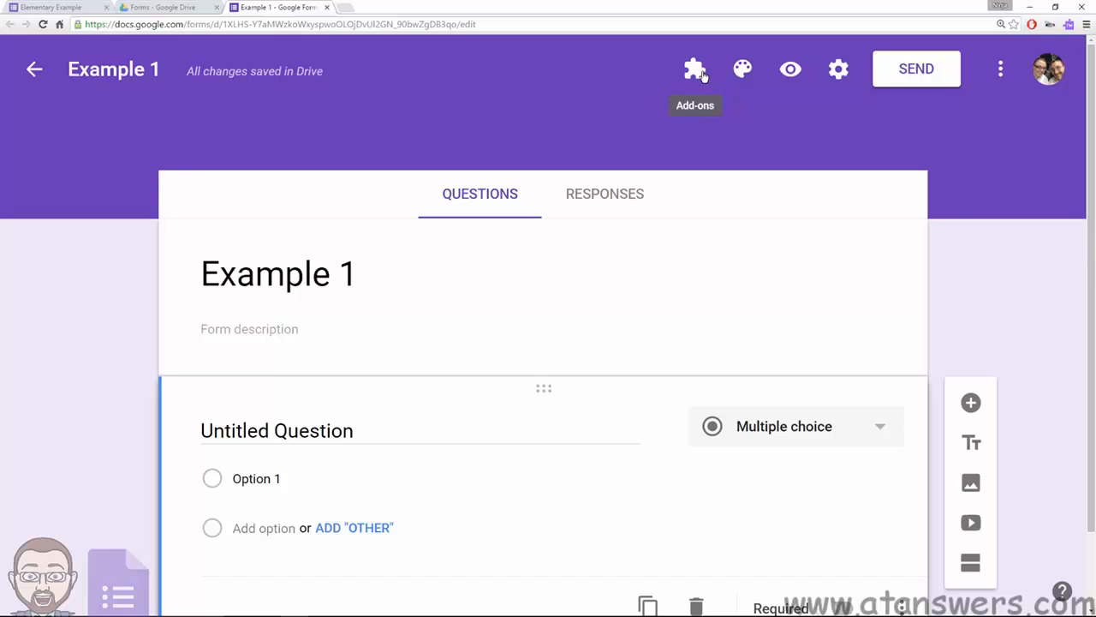
left_click(696, 71)
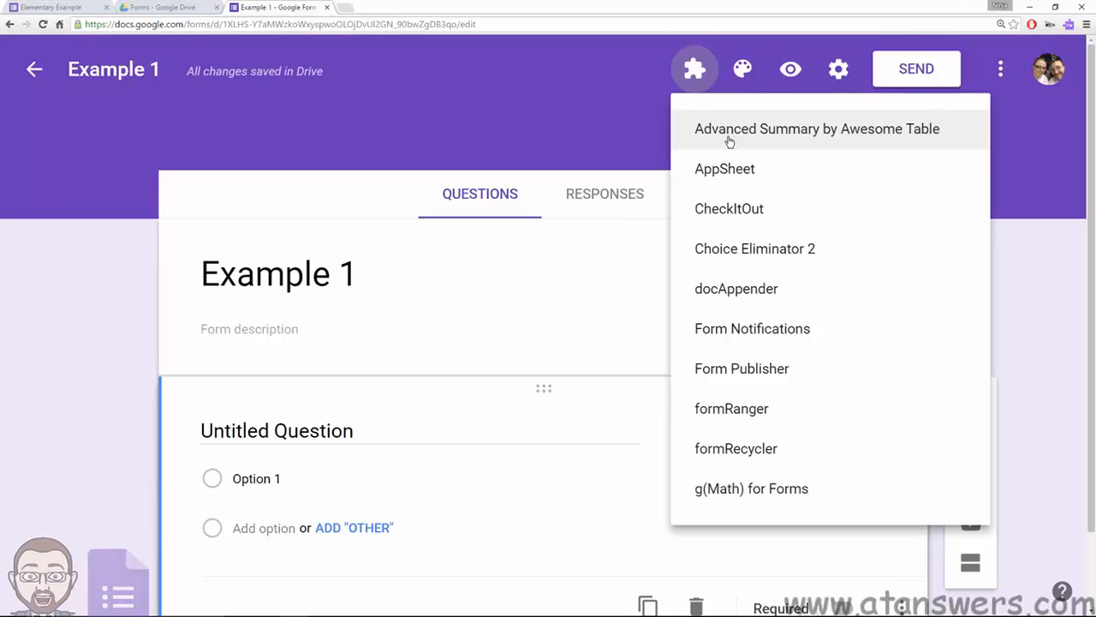
left_click(743, 73)
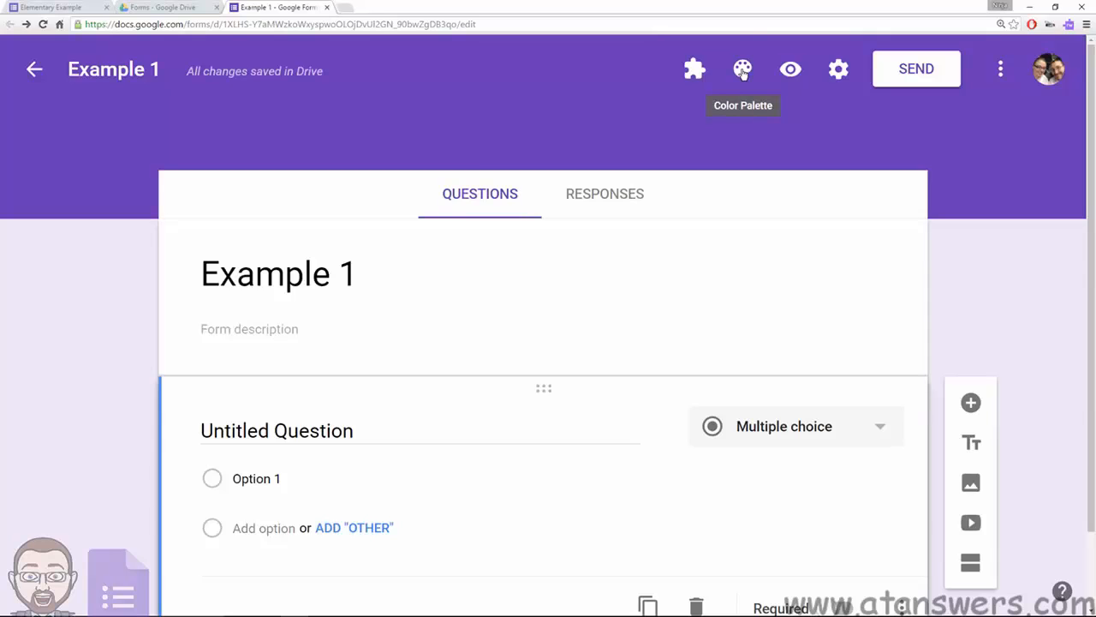
- Try the red and the medium blue colors for the form's theme
left_click(743, 73)
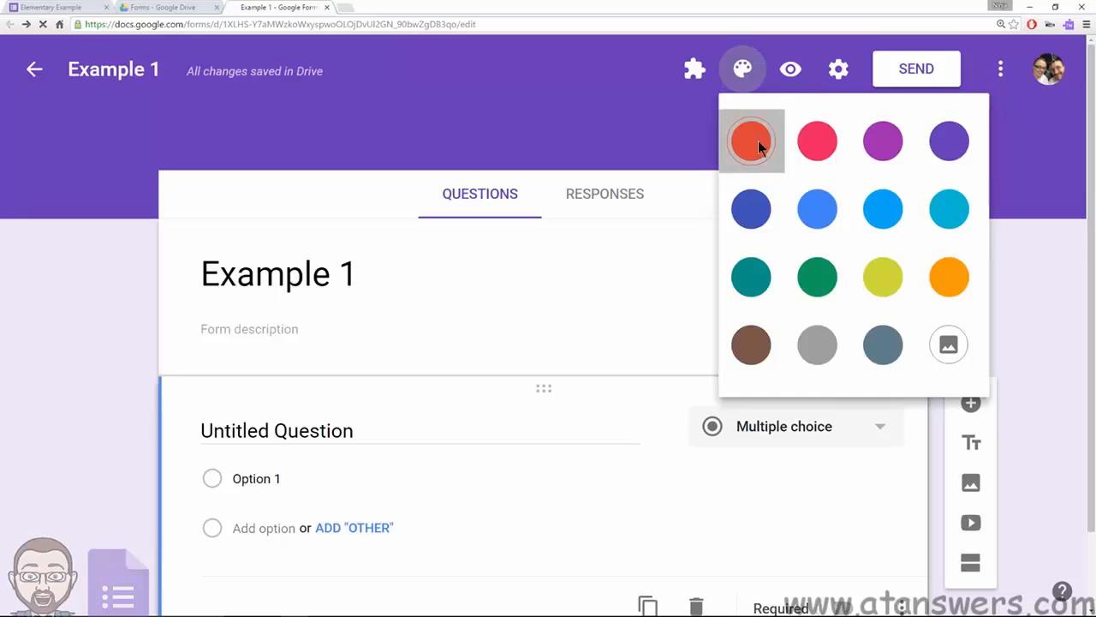
left_click(758, 142)
left_click(742, 72)
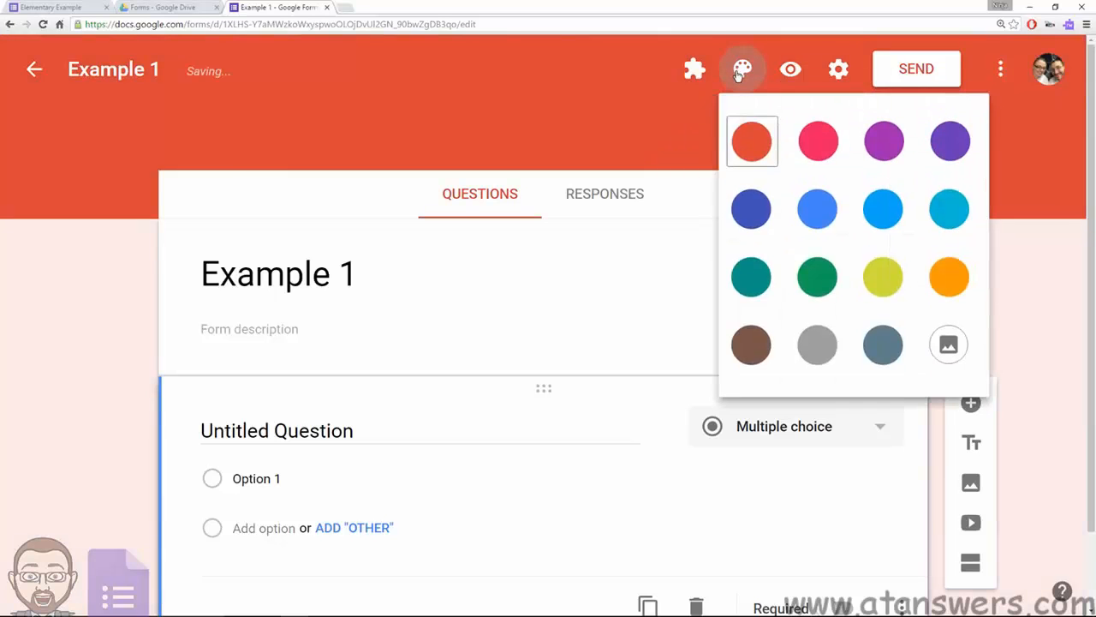
left_click(812, 208)
- Apply the birthday cake picture from the Food and dining themes to the form, and preview the form
left_click(743, 73)
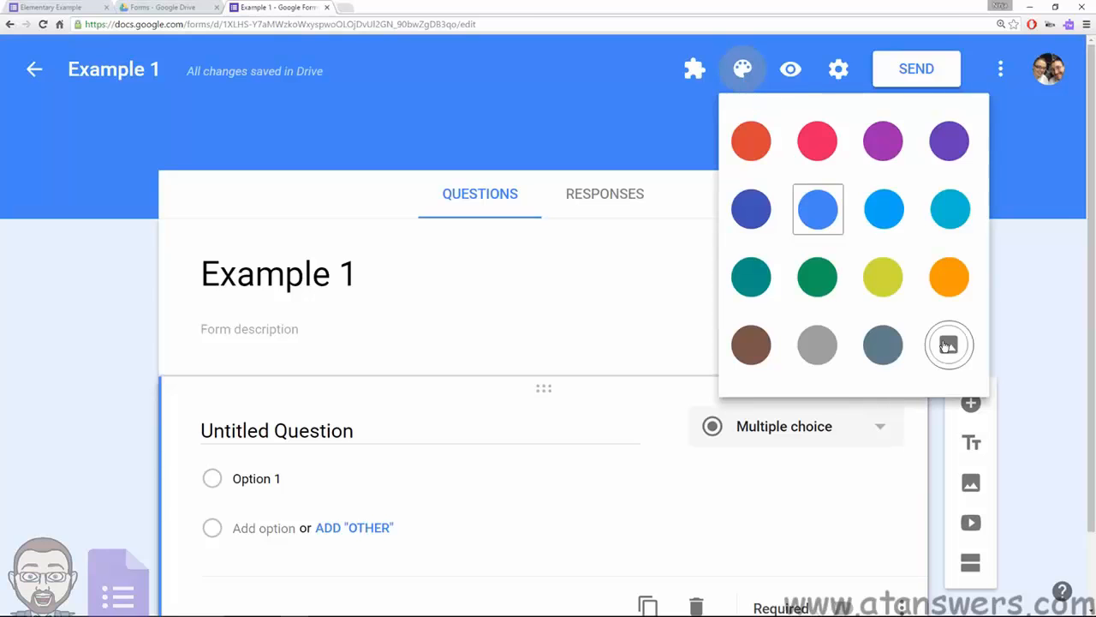
left_click(948, 345)
left_click(261, 257)
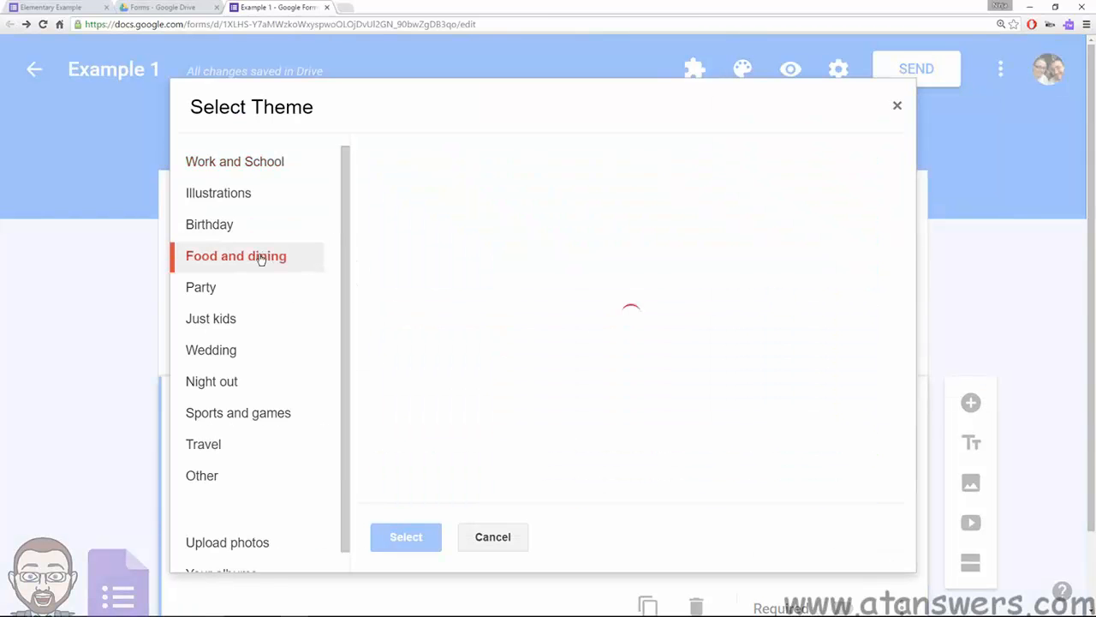
scroll(548, 282, "down", 2)
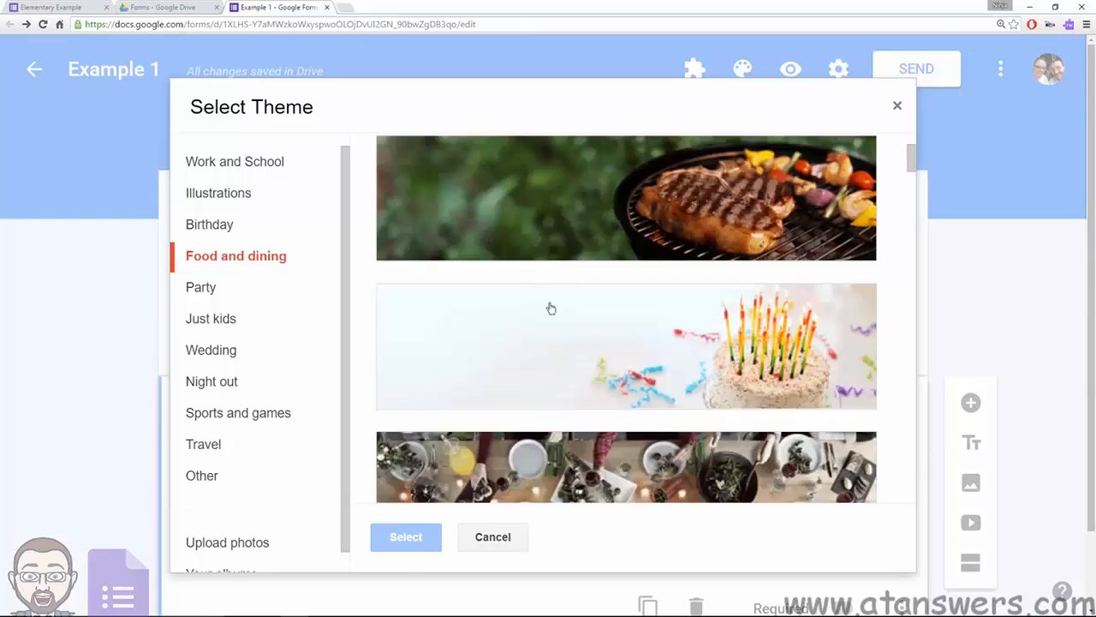
left_click(552, 318)
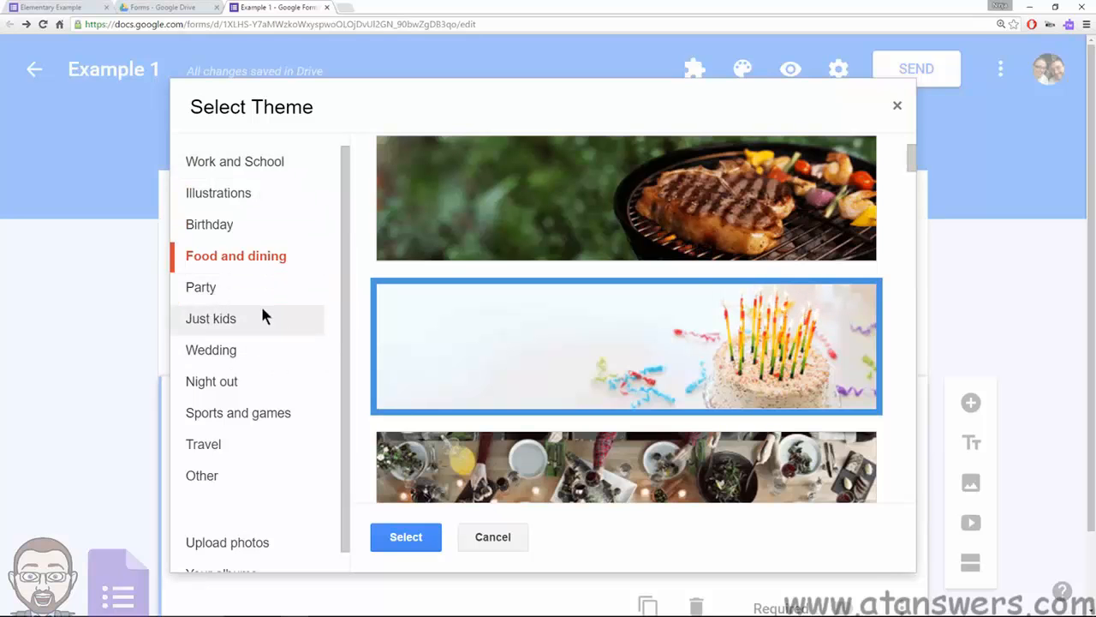
left_click(405, 537)
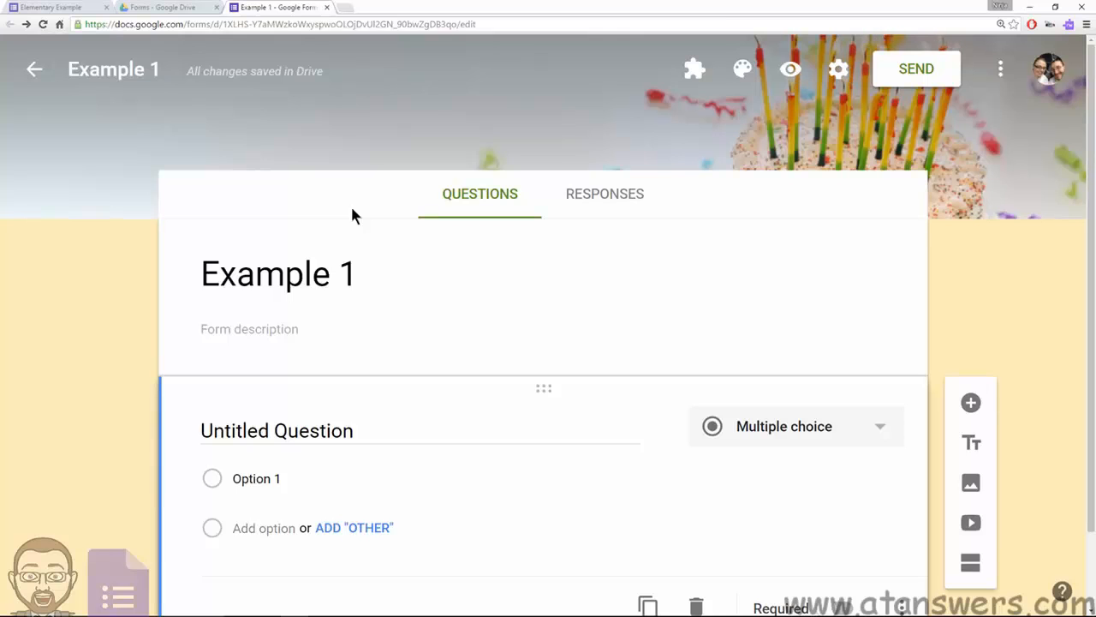
left_click(790, 70)
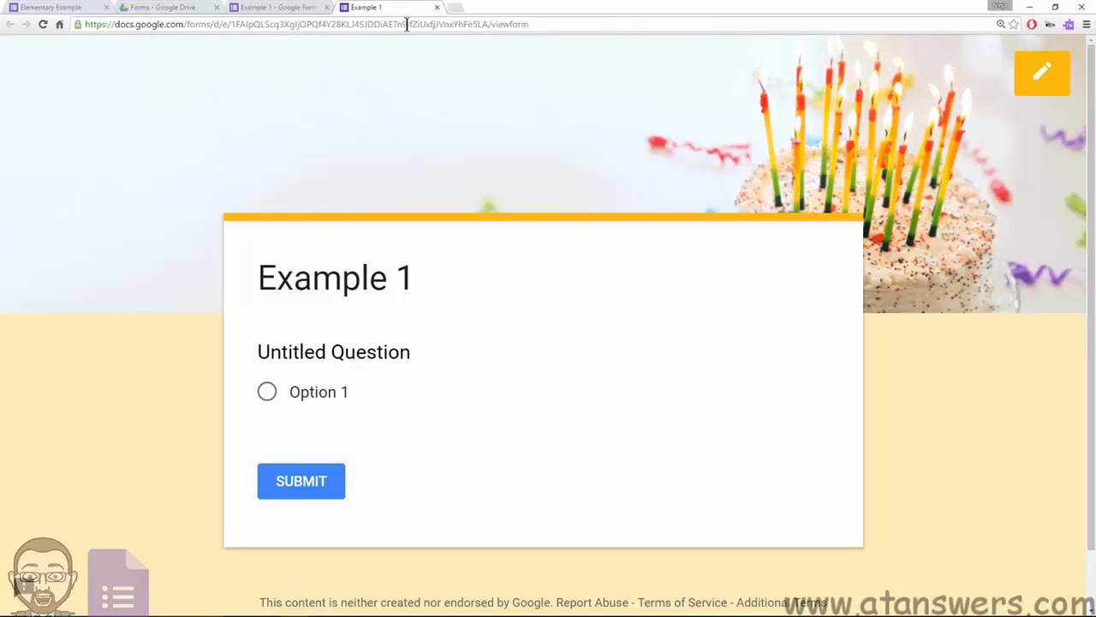
left_click(437, 8)
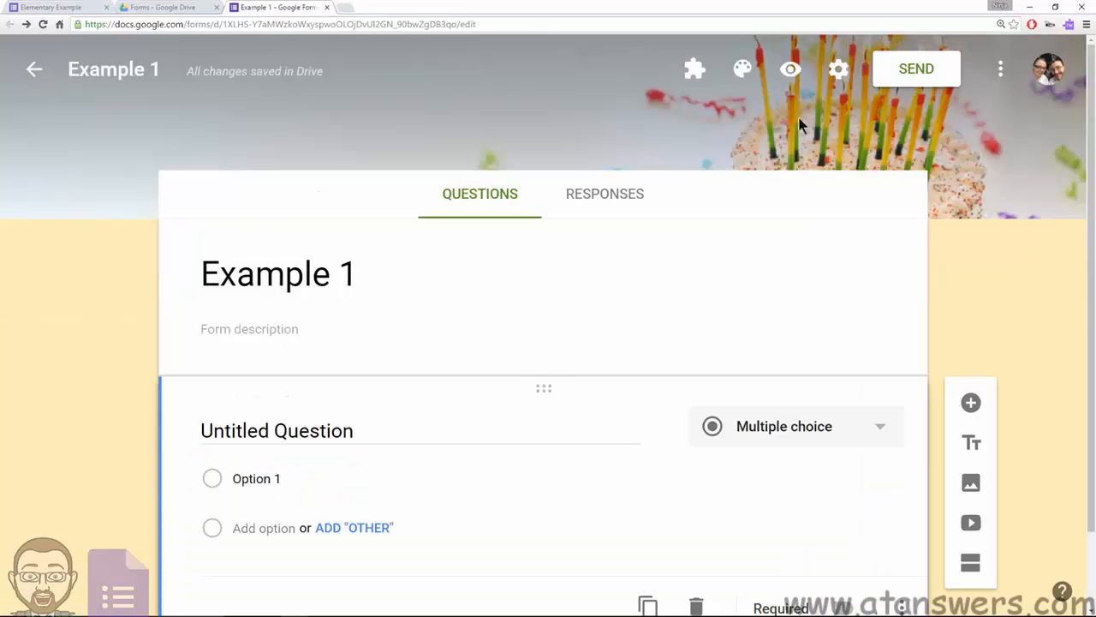
- Open the form settings and examine the general options, trying the limit to 1 response
left_click(837, 73)
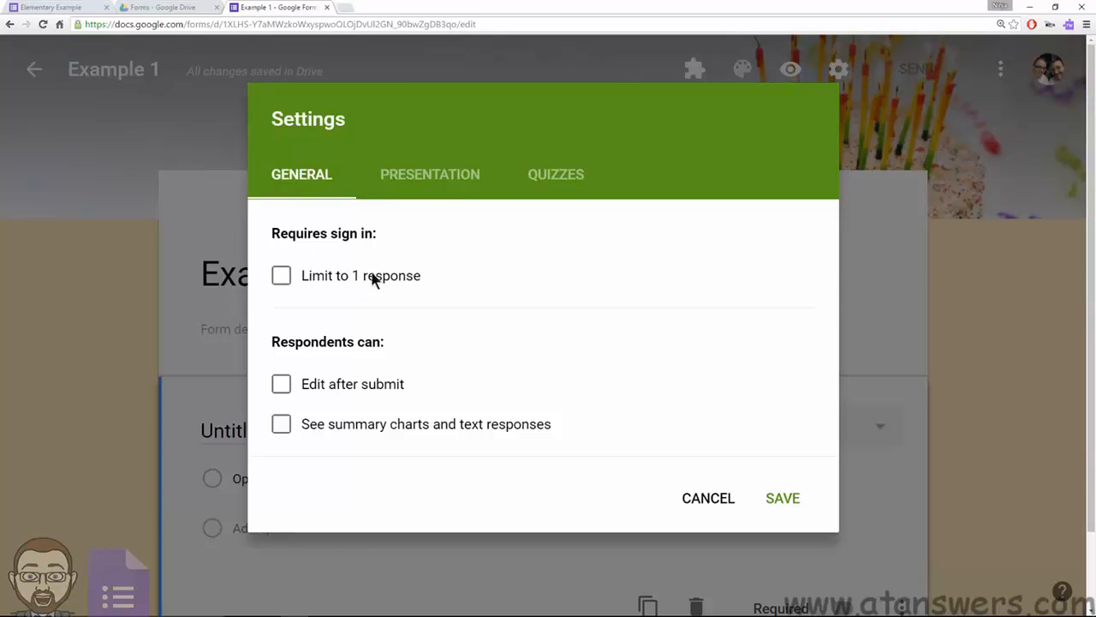
left_click(282, 276)
left_click_drag(575, 316, 270, 319)
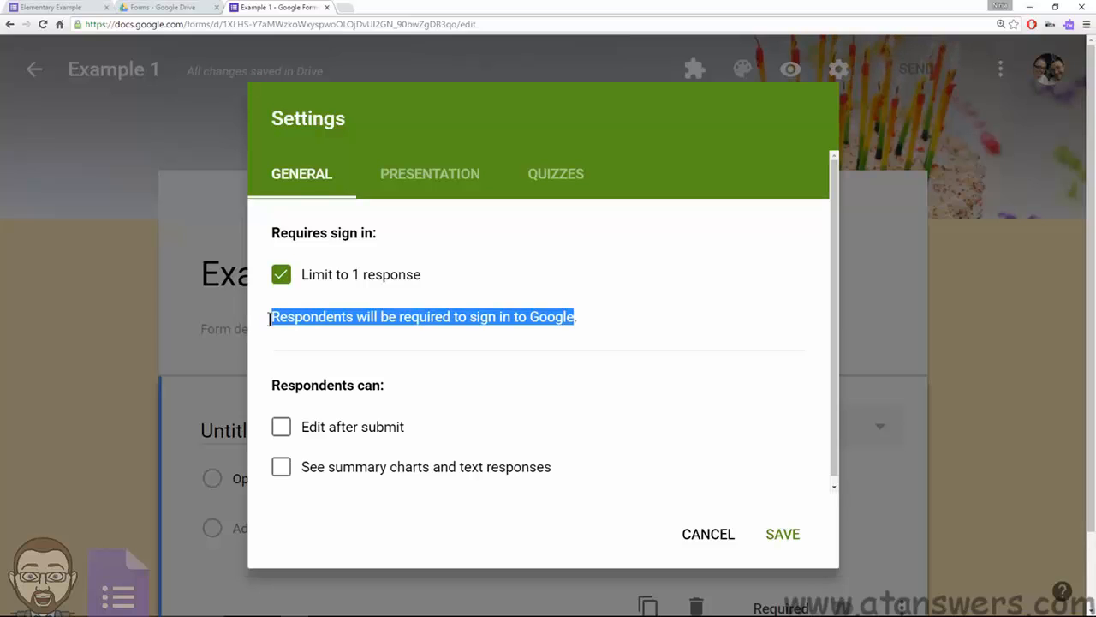
left_click_drag(269, 318, 287, 313)
left_click(285, 313)
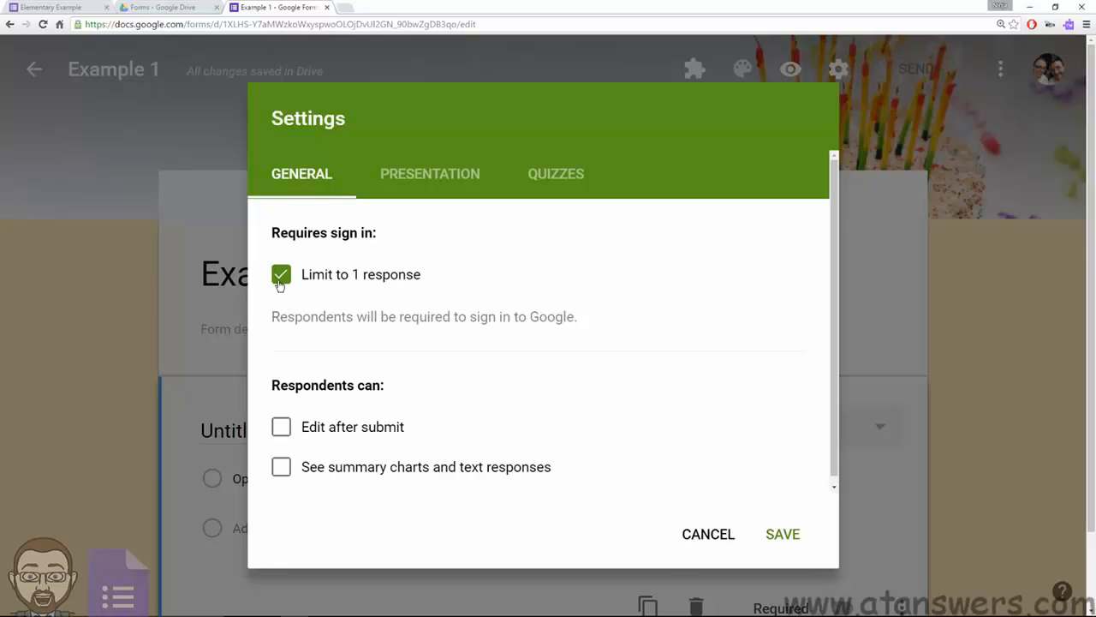
left_click(280, 279)
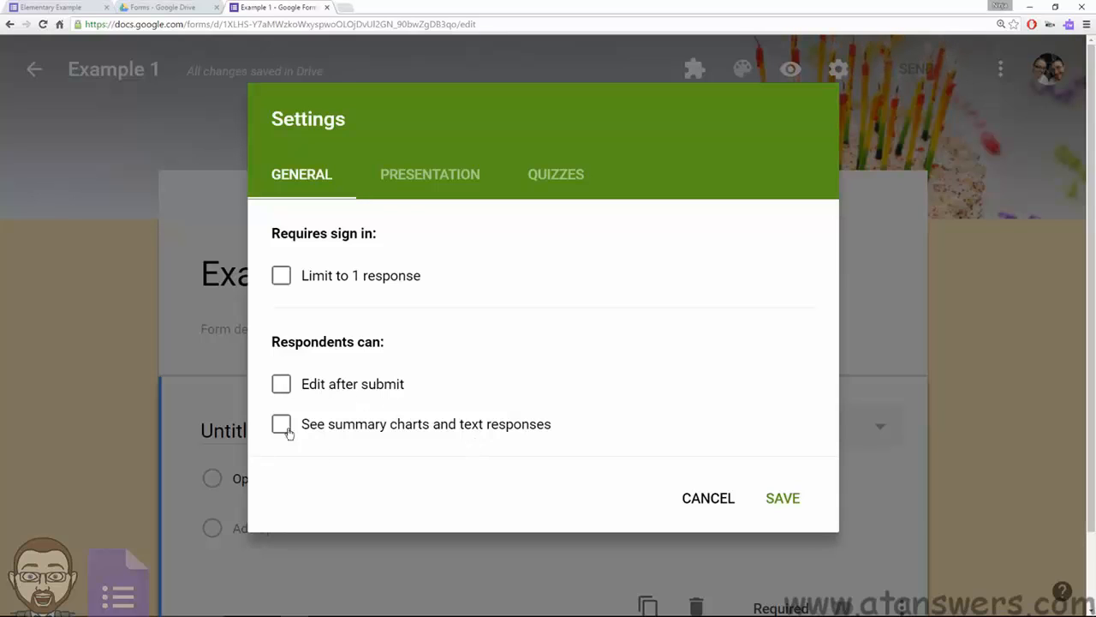
mouse_move(308, 424)
left_mouse_down()
mouse_move(557, 420)
mouse_move(303, 430)
left_mouse_up()
left_click(557, 420)
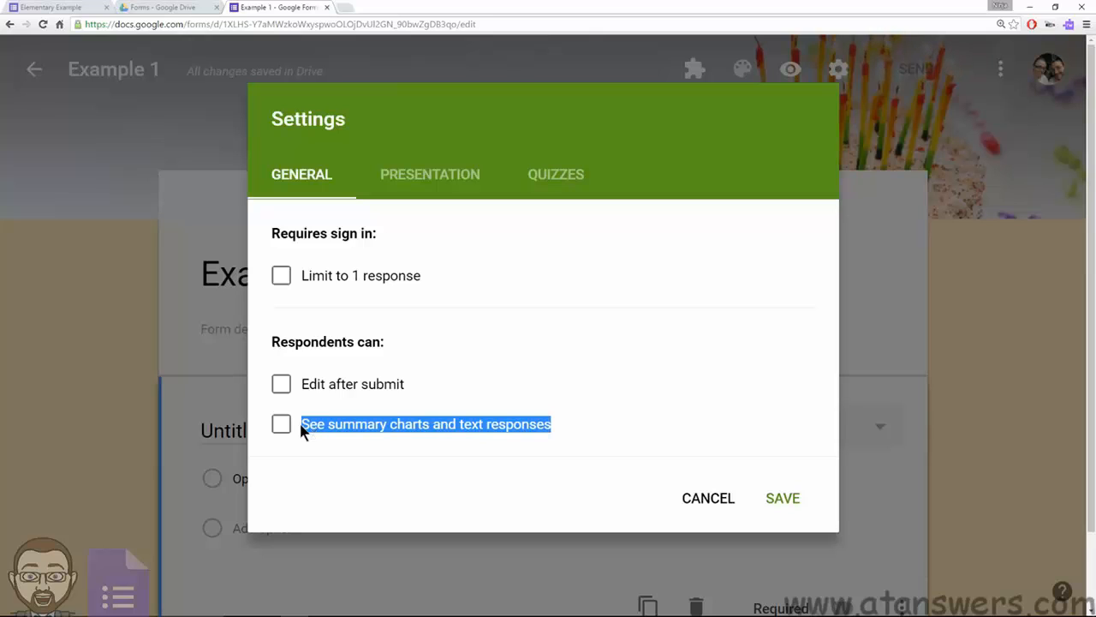
left_click(329, 424, "shift")
- Turn on the progress bar in the form's presentation settings
left_click(424, 178)
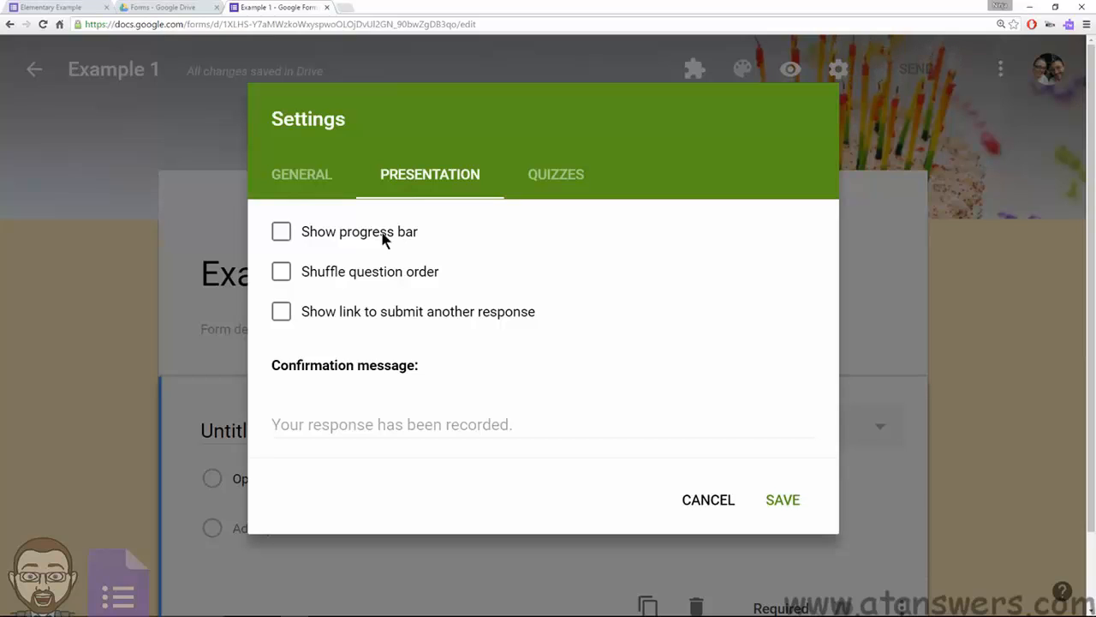
left_click(281, 231)
- Try the options for shuffling the question order and showing a link to submit another response
left_click(282, 273)
left_click(281, 273)
left_click_drag(527, 316, 305, 319)
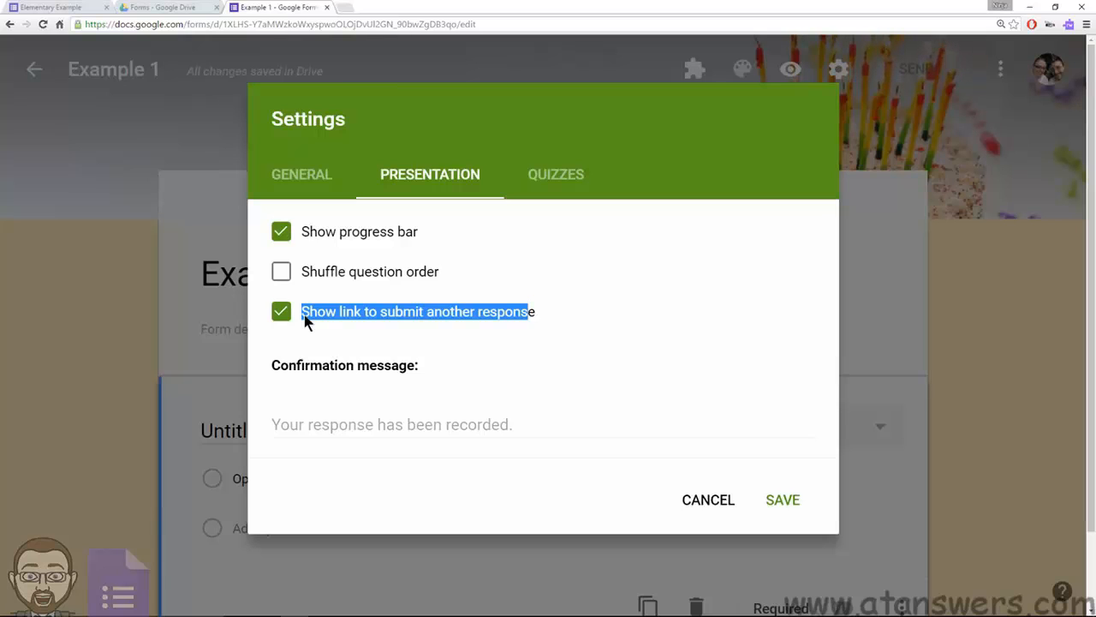
left_click(342, 421)
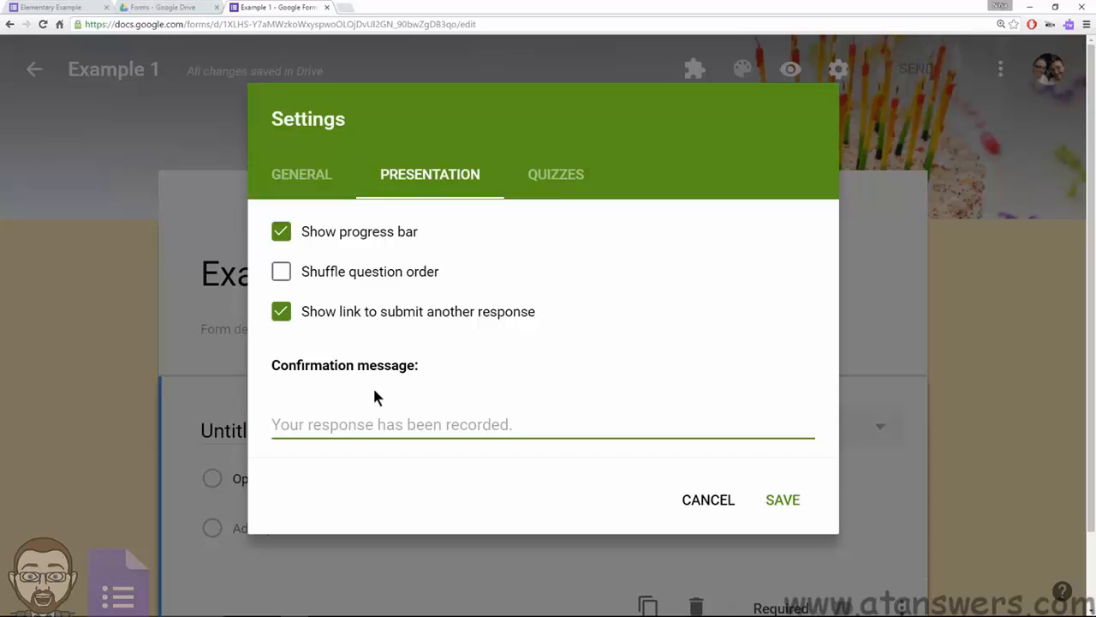
left_click(286, 315)
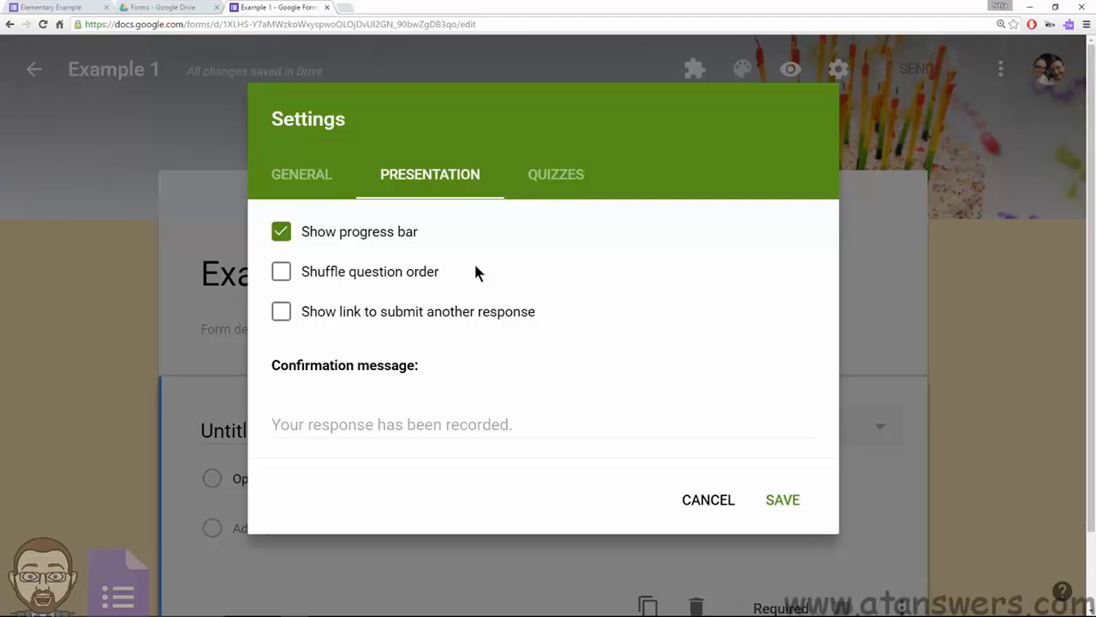
- Make the form a quiz that releases grades immediately after each submission
left_click(547, 180)
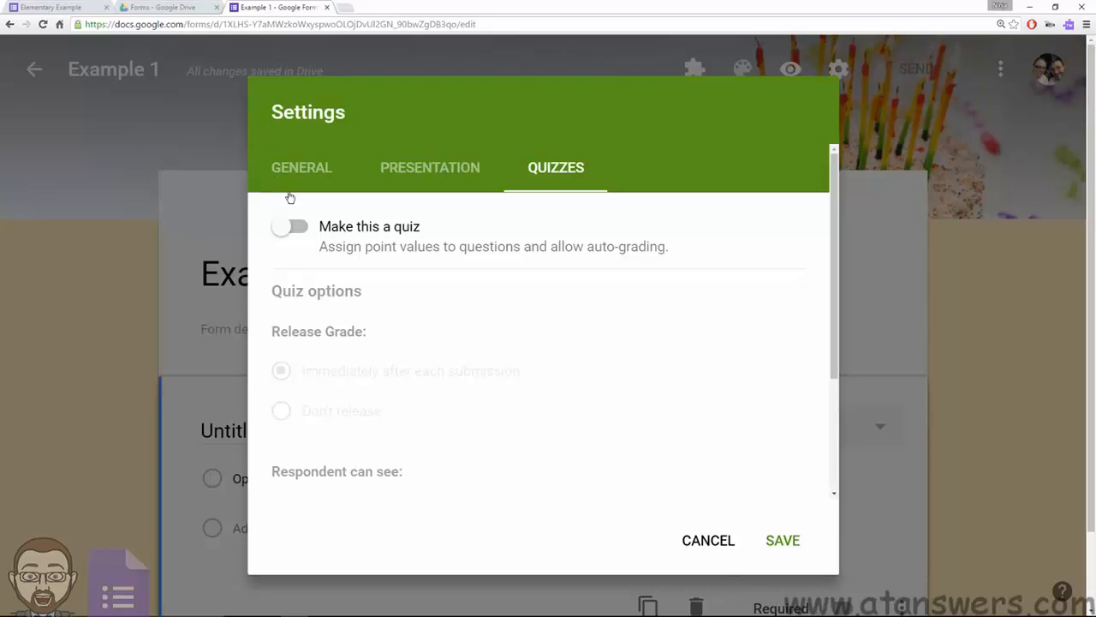
left_click(292, 229)
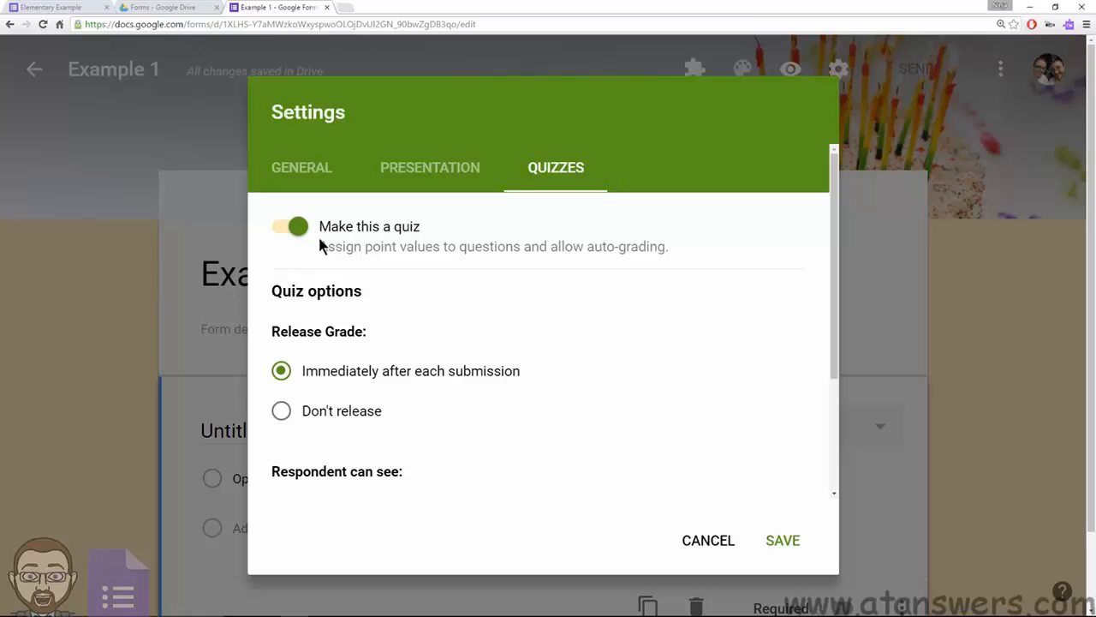
left_click_drag(273, 334, 369, 335)
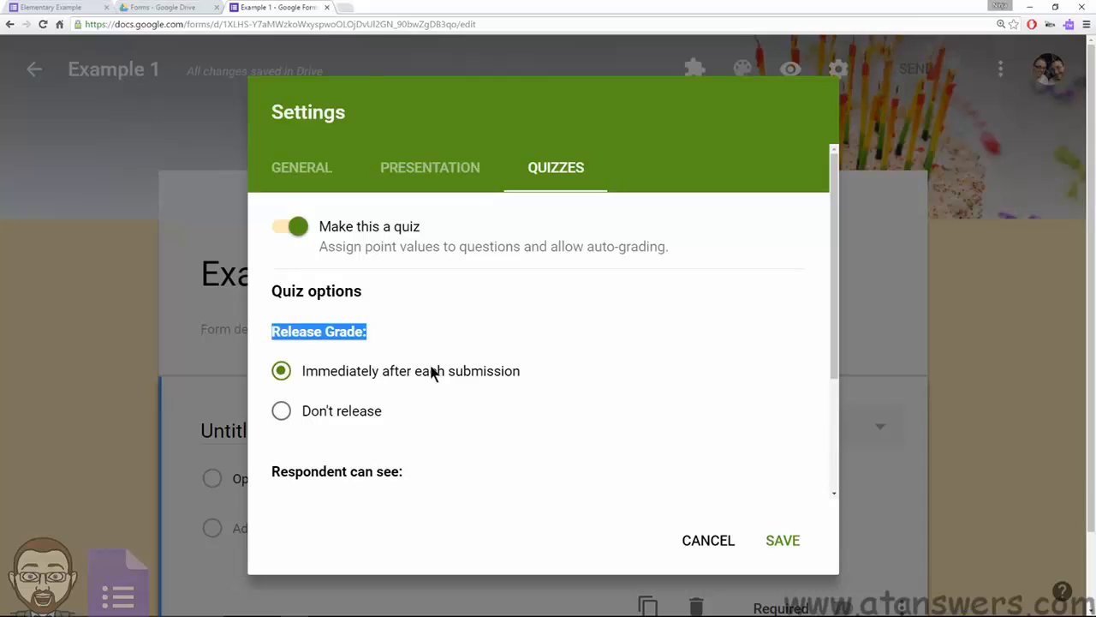
left_click(365, 406)
left_click(366, 411)
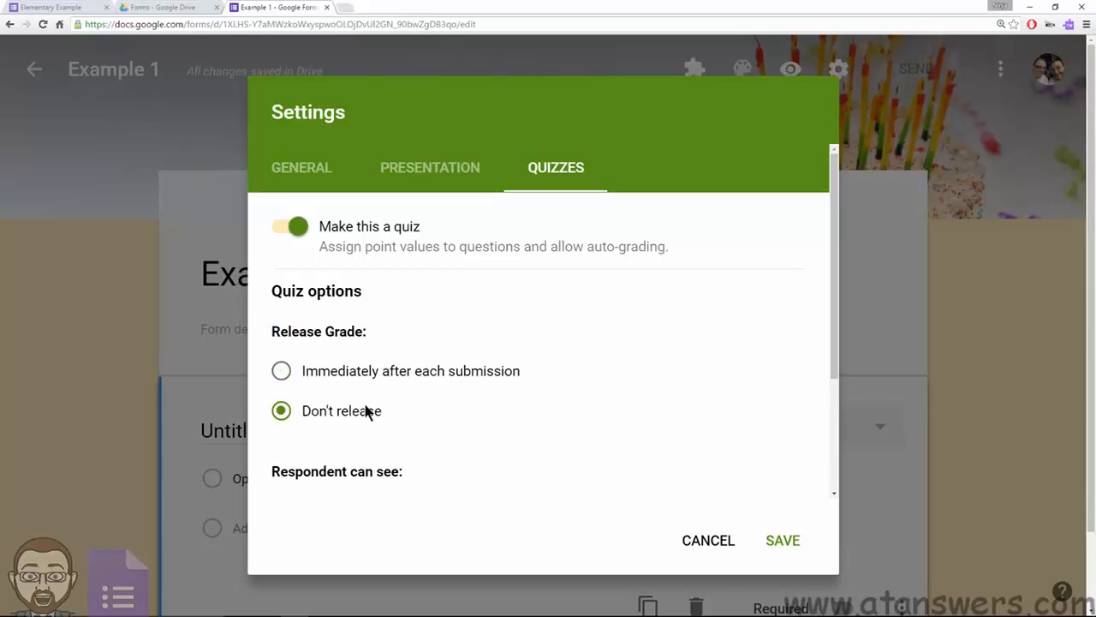
left_click(348, 376)
- Hide the correct answers from respondents in the quiz options, trying out the missed questions and point values options as well
scroll(432, 364, "down", 2)
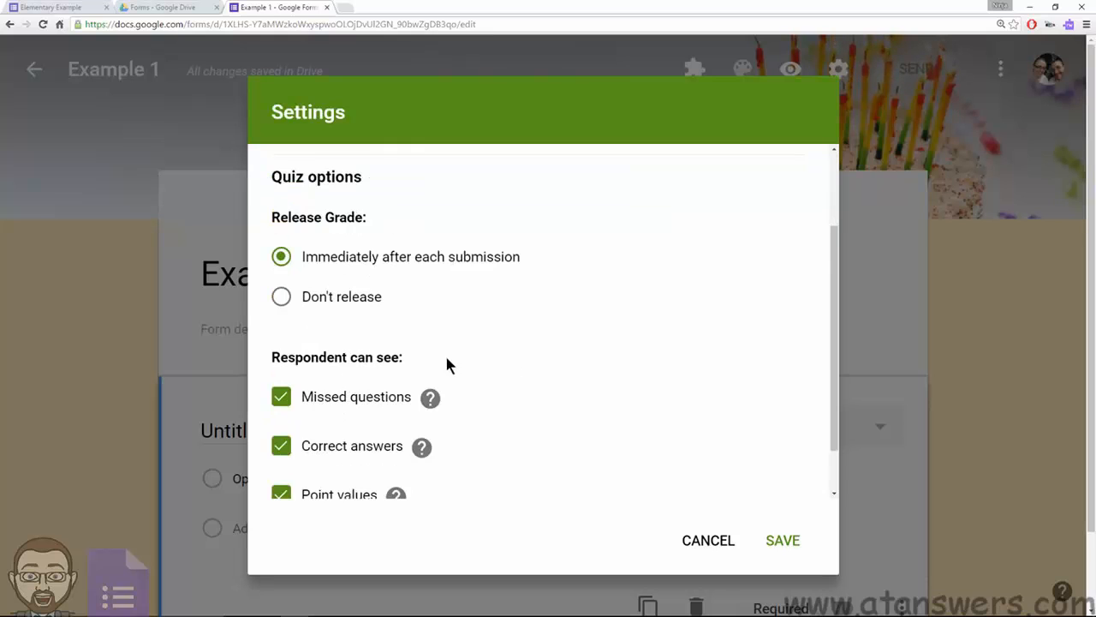
scroll(439, 345, "down", 1)
mouse_move(442, 355)
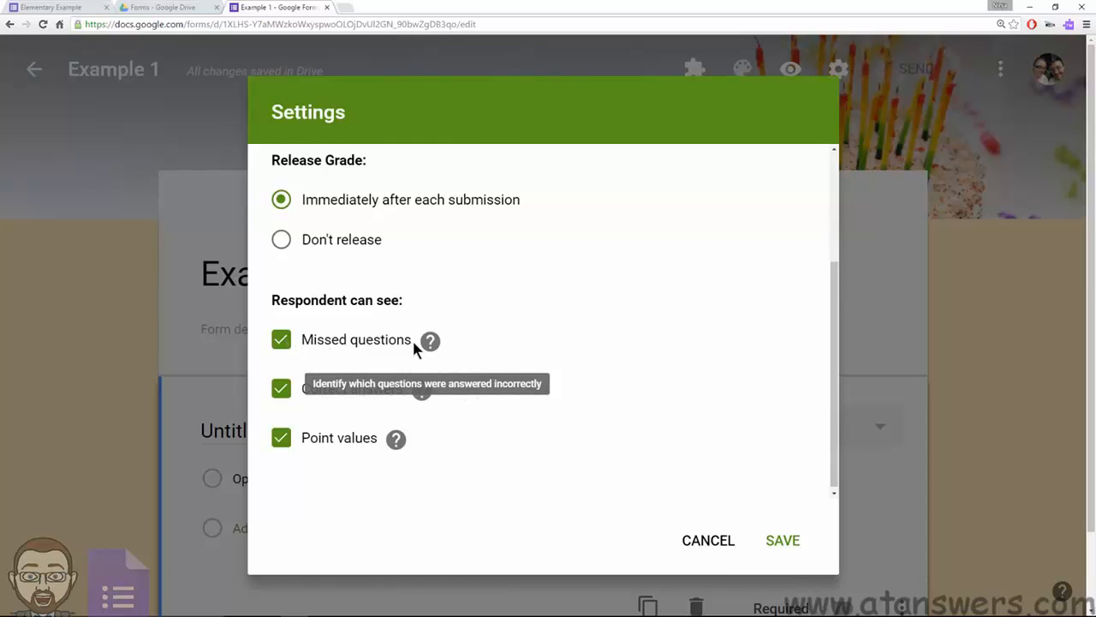
left_click(281, 342)
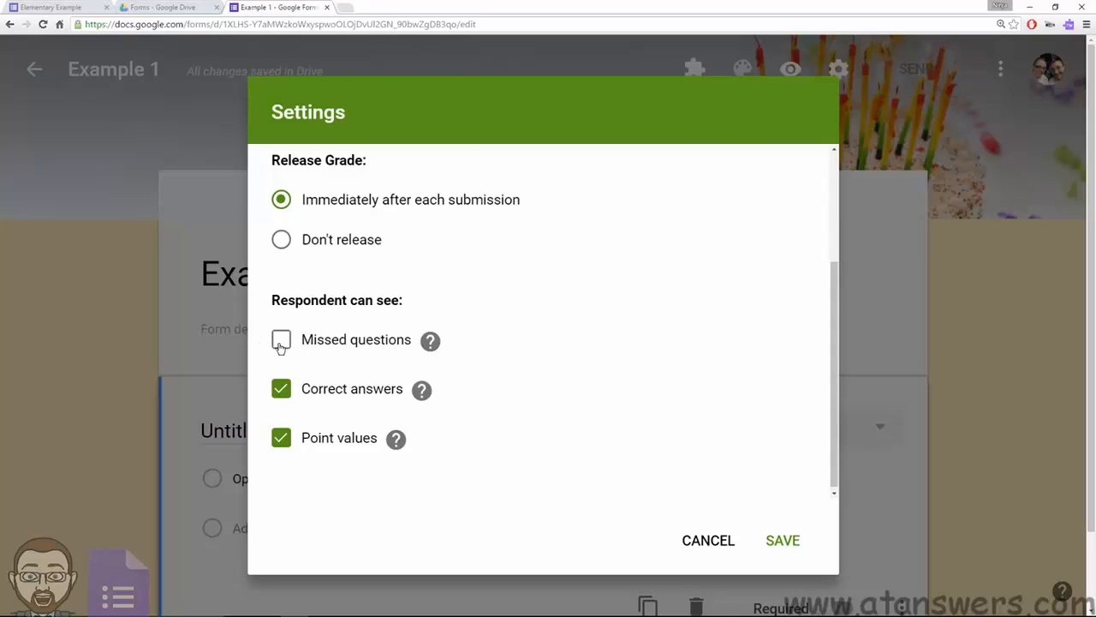
left_click(281, 342)
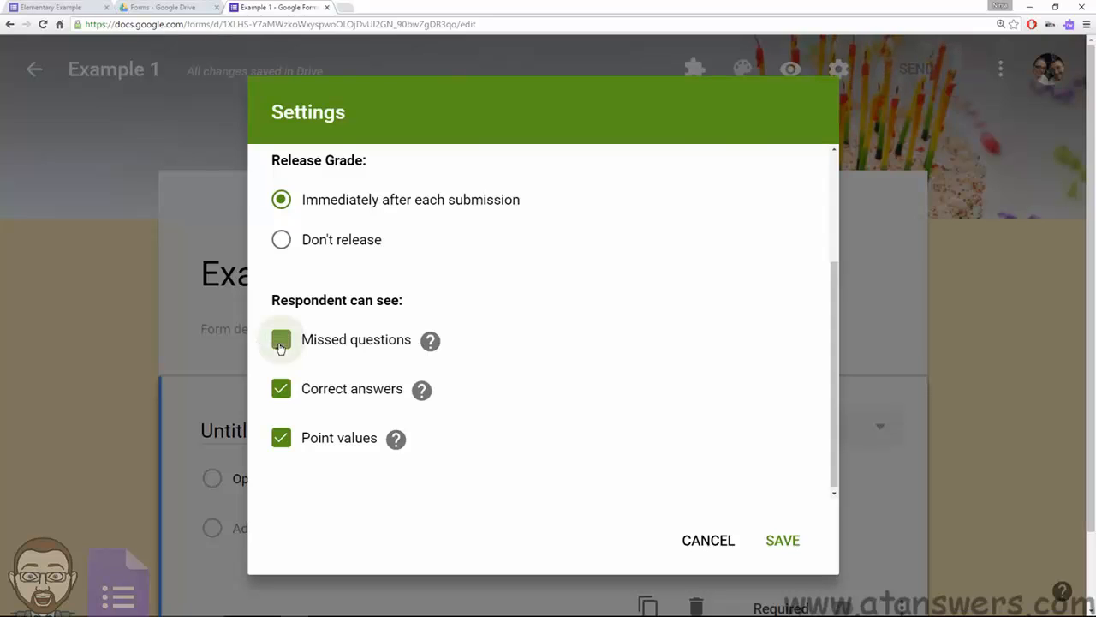
mouse_move(420, 391)
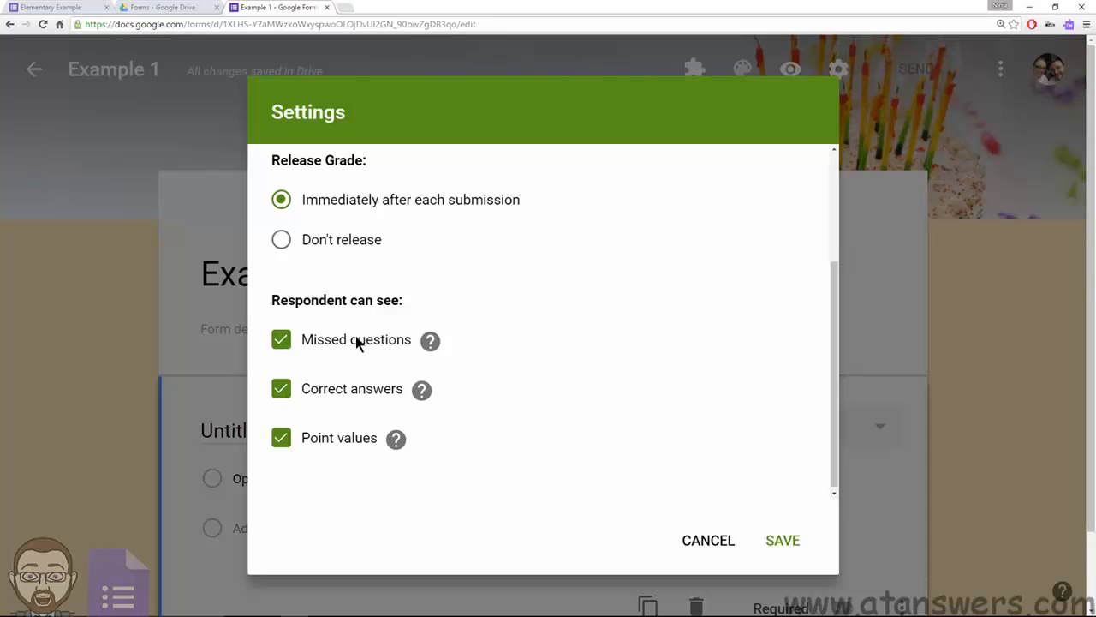
left_click(277, 392)
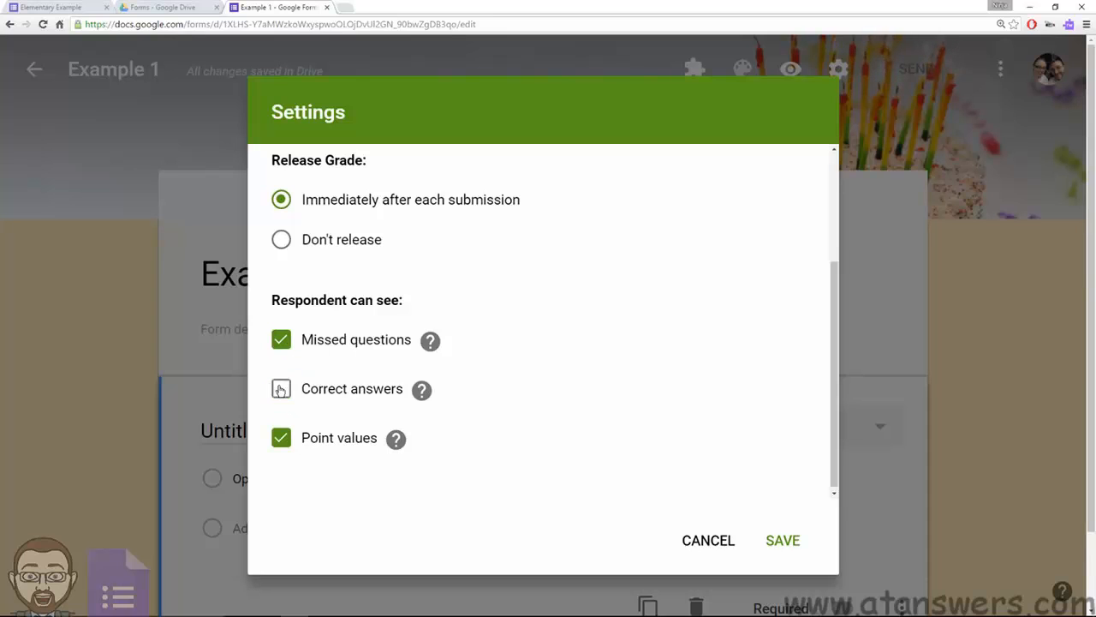
mouse_move(392, 441)
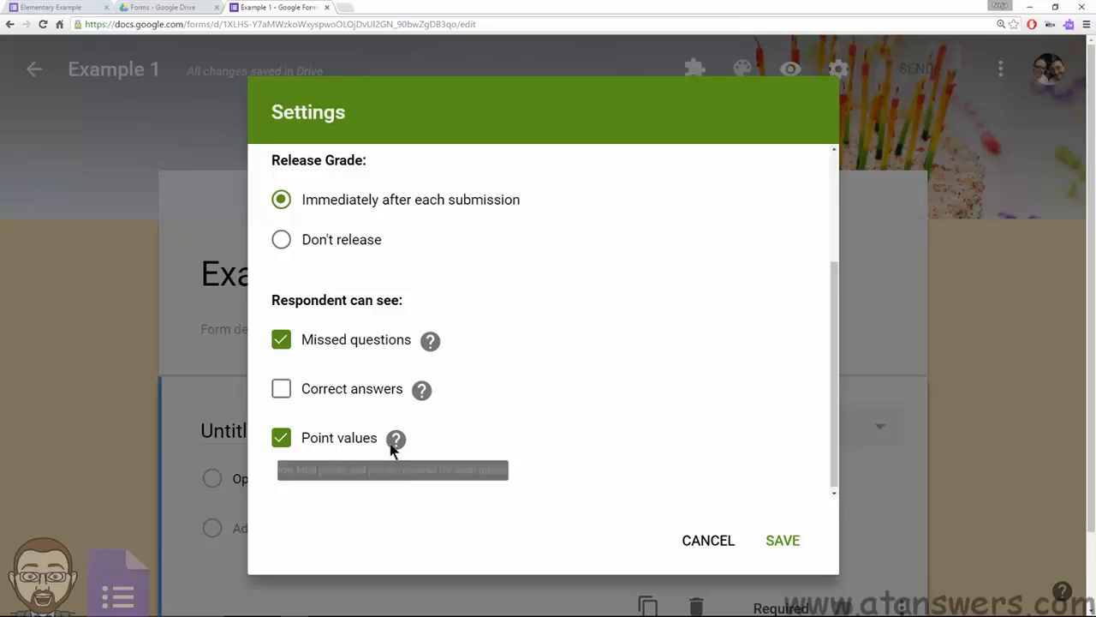
left_click(287, 441)
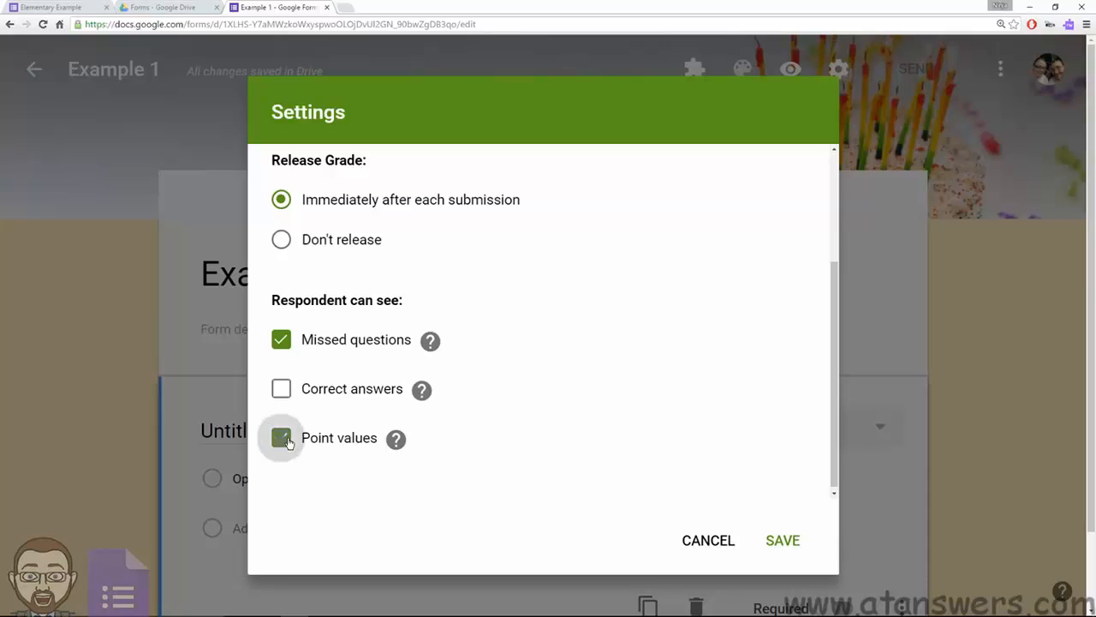
left_click(287, 440)
scroll(463, 402, "up", 2)
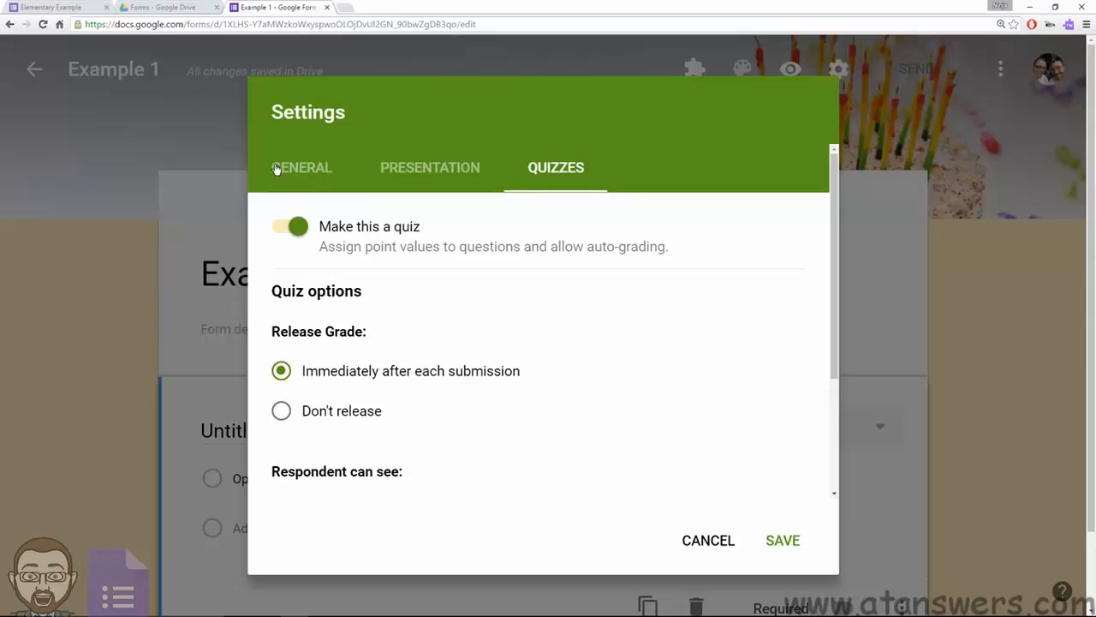
- Review the general, presentation and quiz settings of the form once more and save them
left_click(411, 165)
left_click(306, 176)
left_click(430, 175)
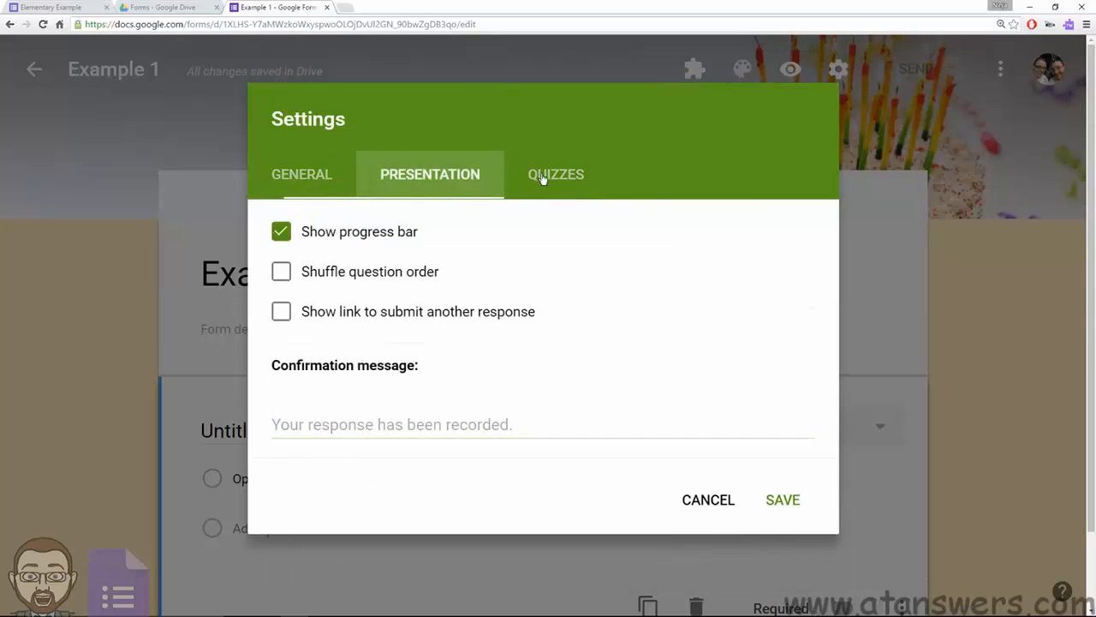
left_click(547, 175)
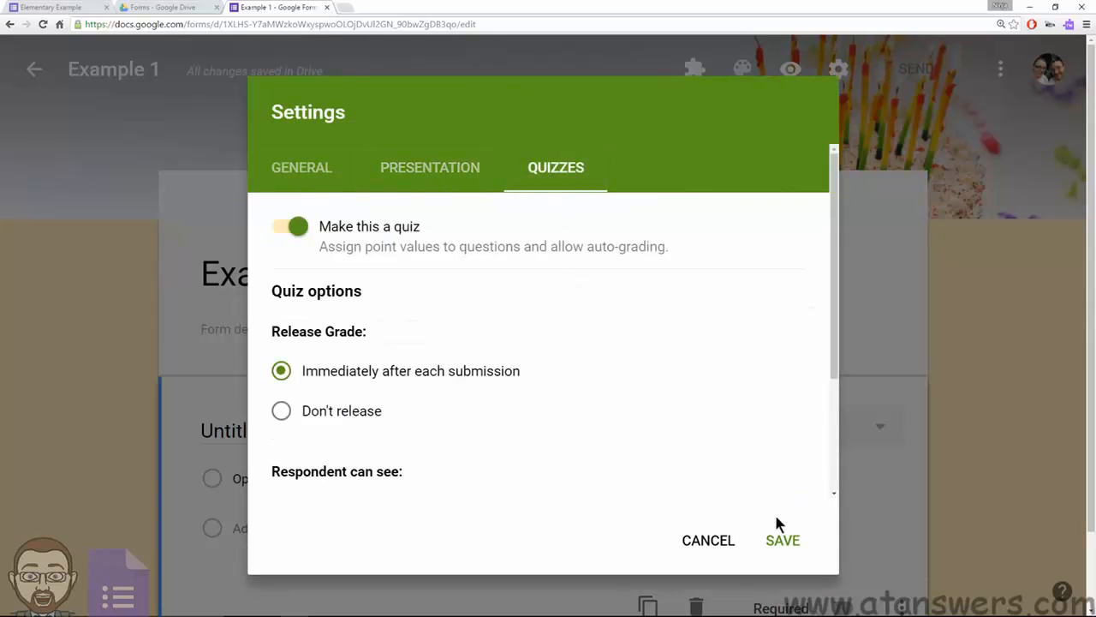
left_click(782, 538)
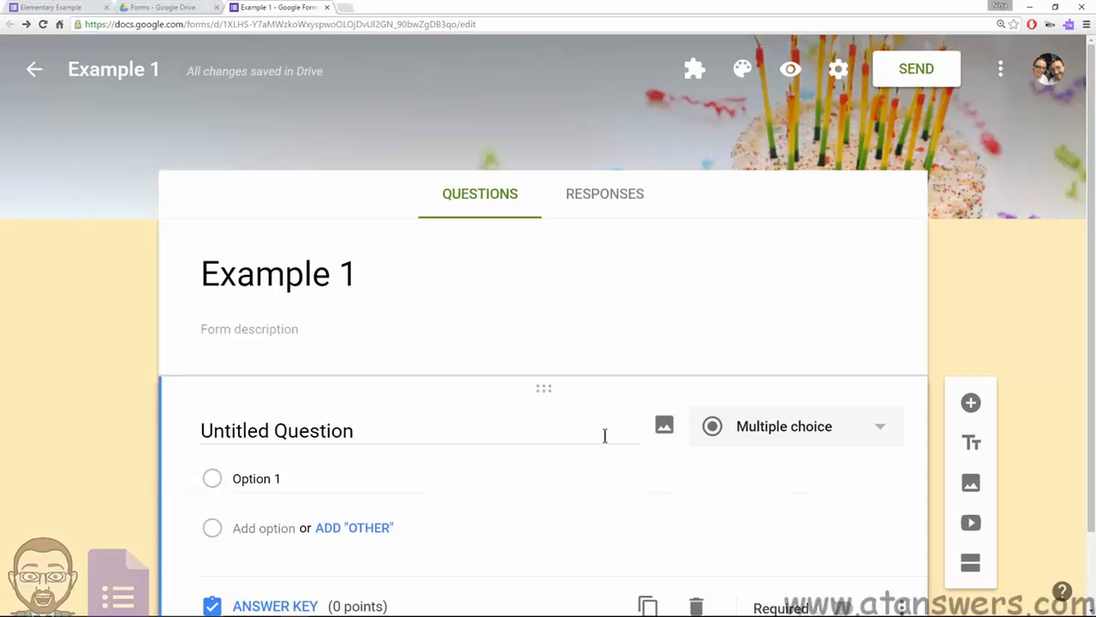
- Delete the untitled multiple choice question from the form
scroll(595, 441, "down", 1)
left_click(697, 552)
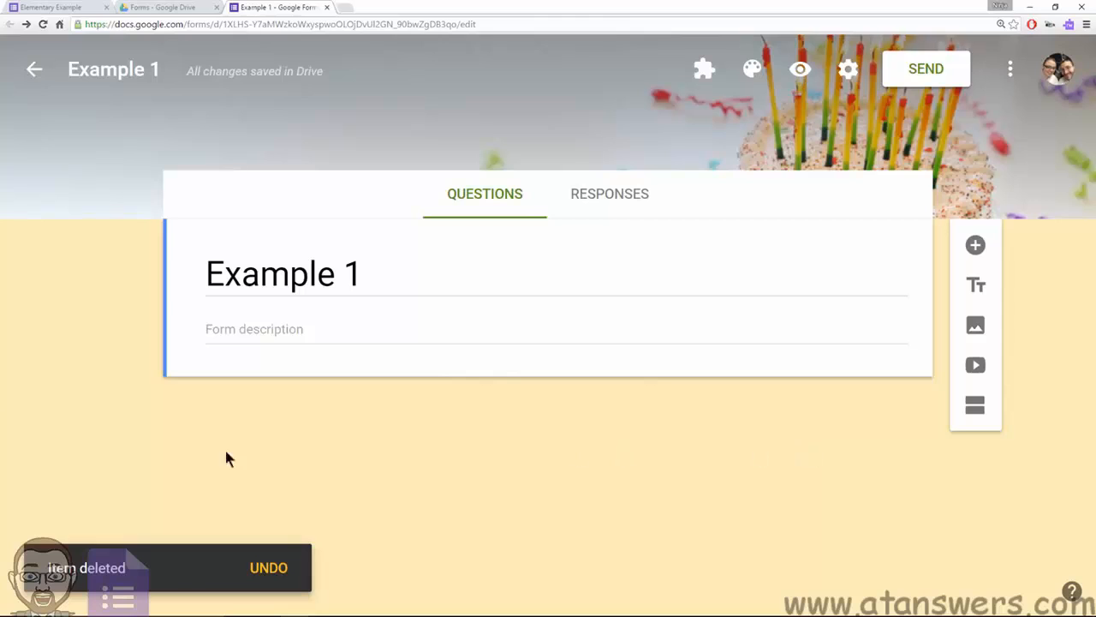
- Change the form's title to "Title Page" and enter "Directions" as its description
left_click(426, 282)
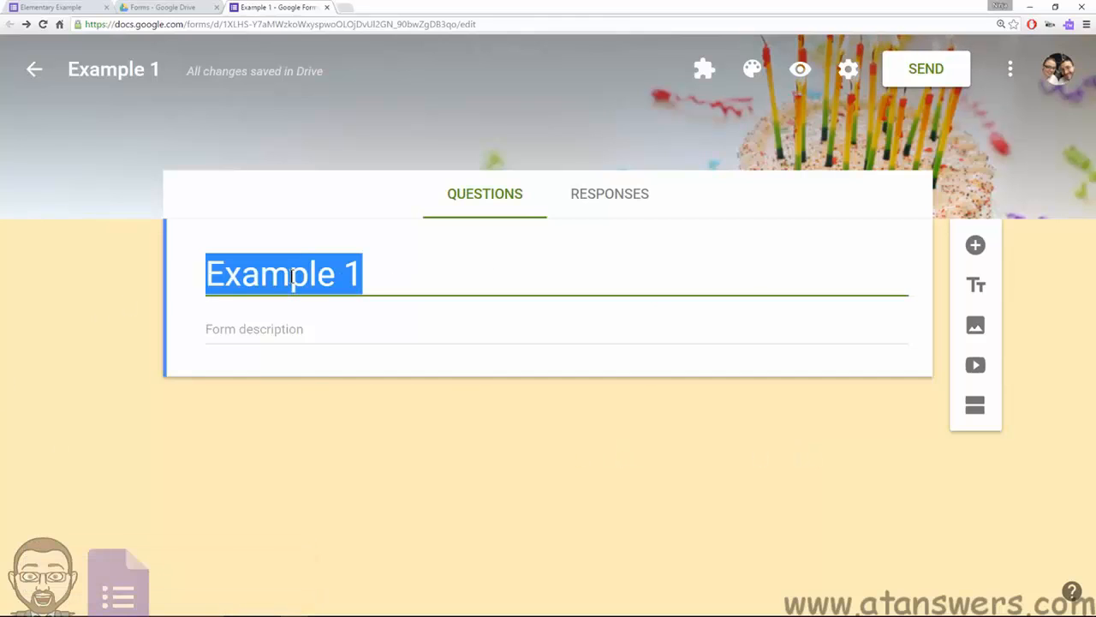
type("Tit")
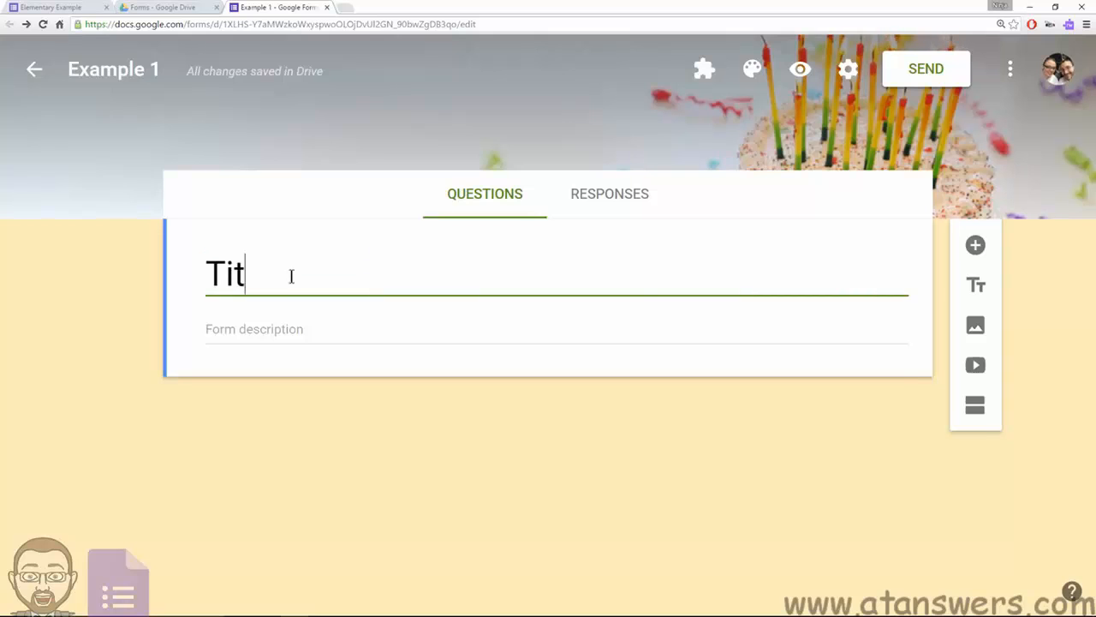
type("le Page")
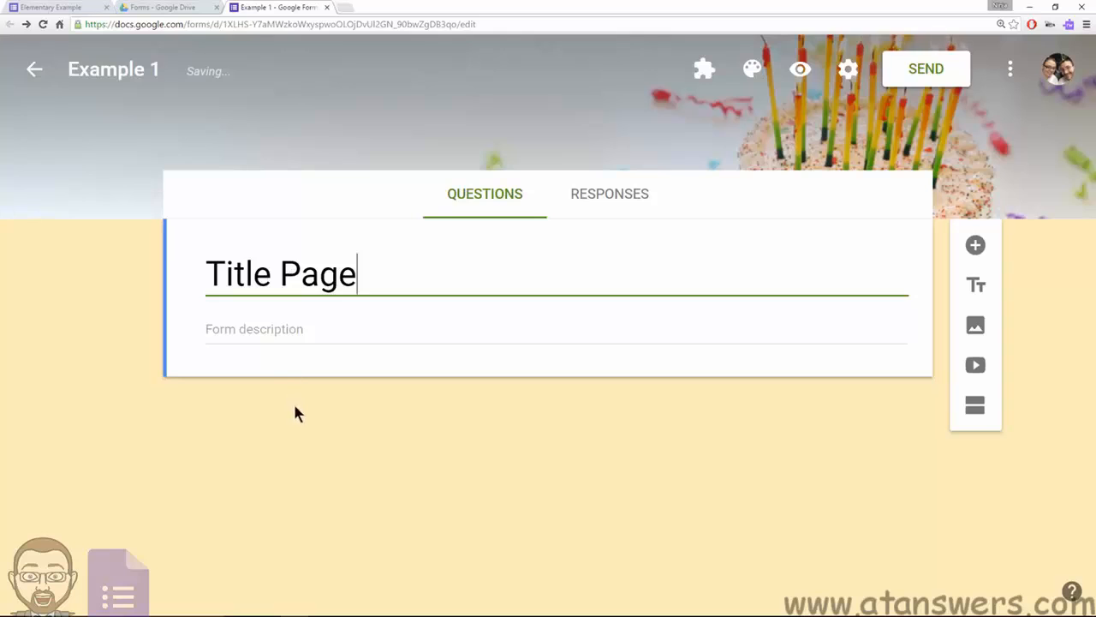
left_click(302, 365)
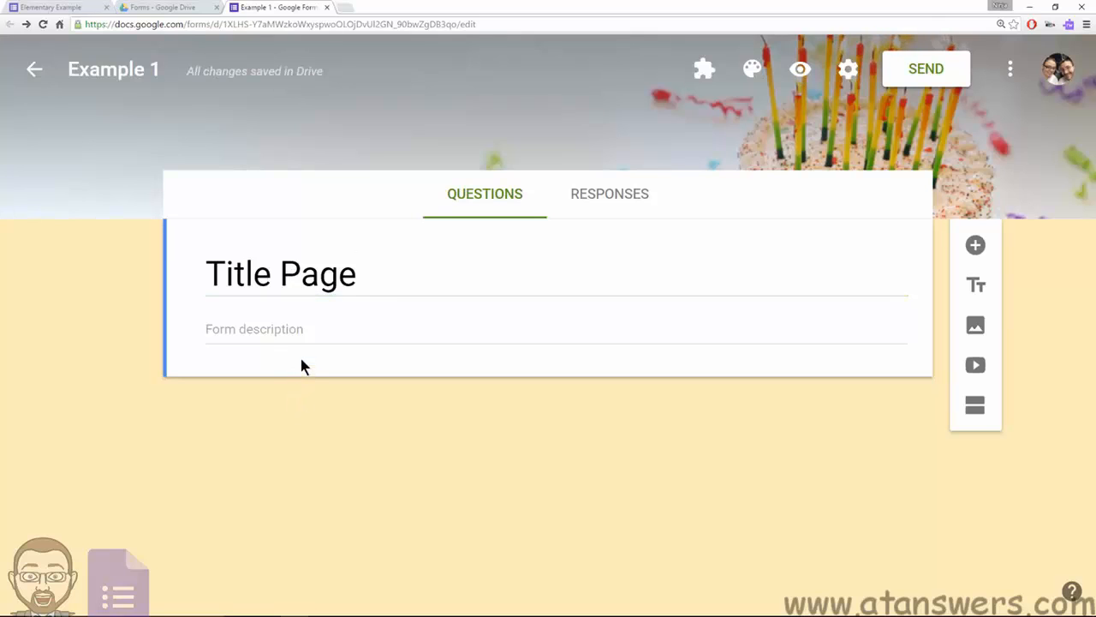
left_click(226, 323)
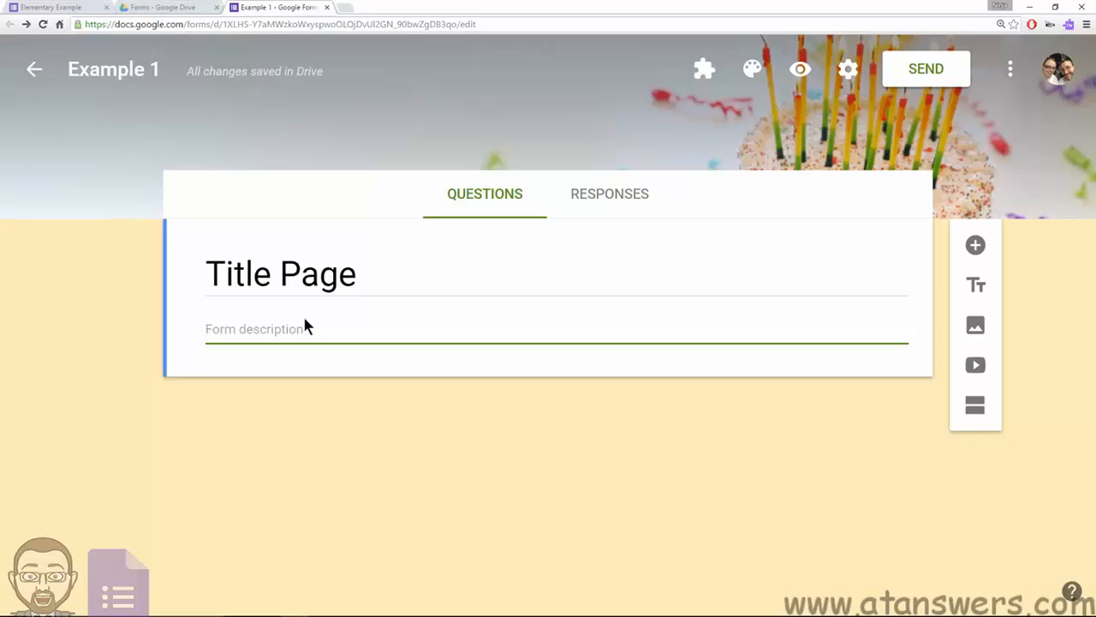
type("Direct")
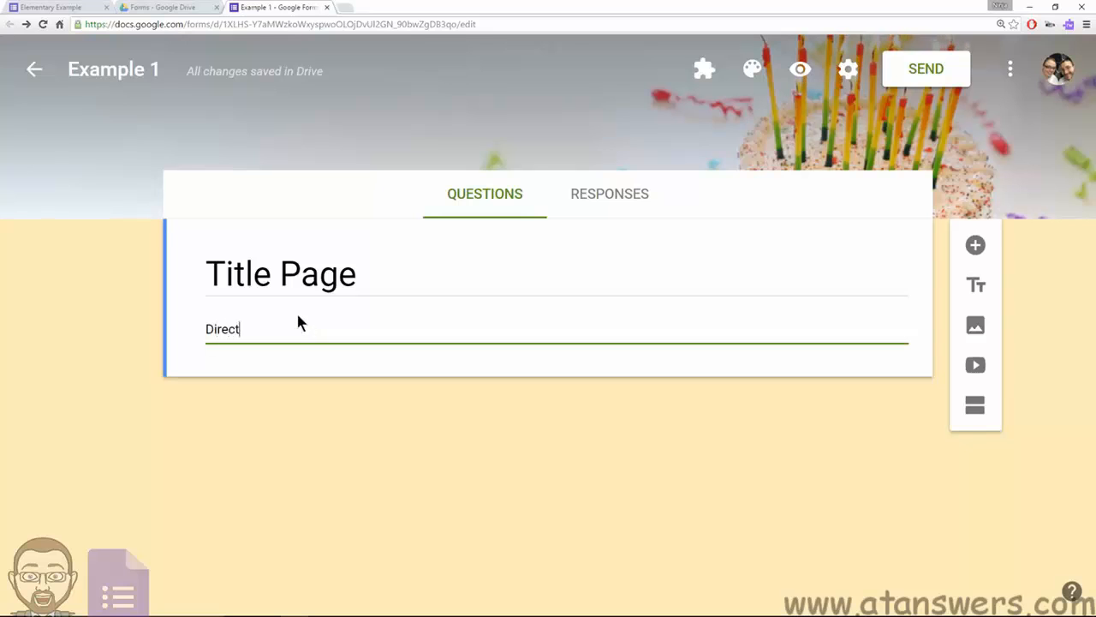
type("ions")
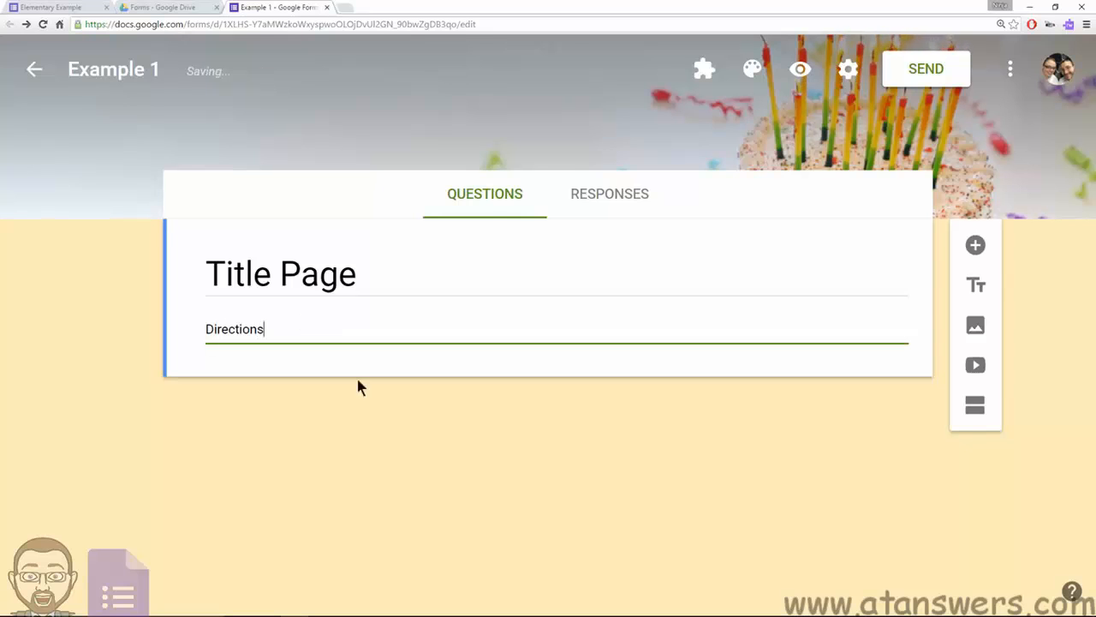
- Add a new multiple choice question that asks "How are you today?"
key("ctrl+plus")
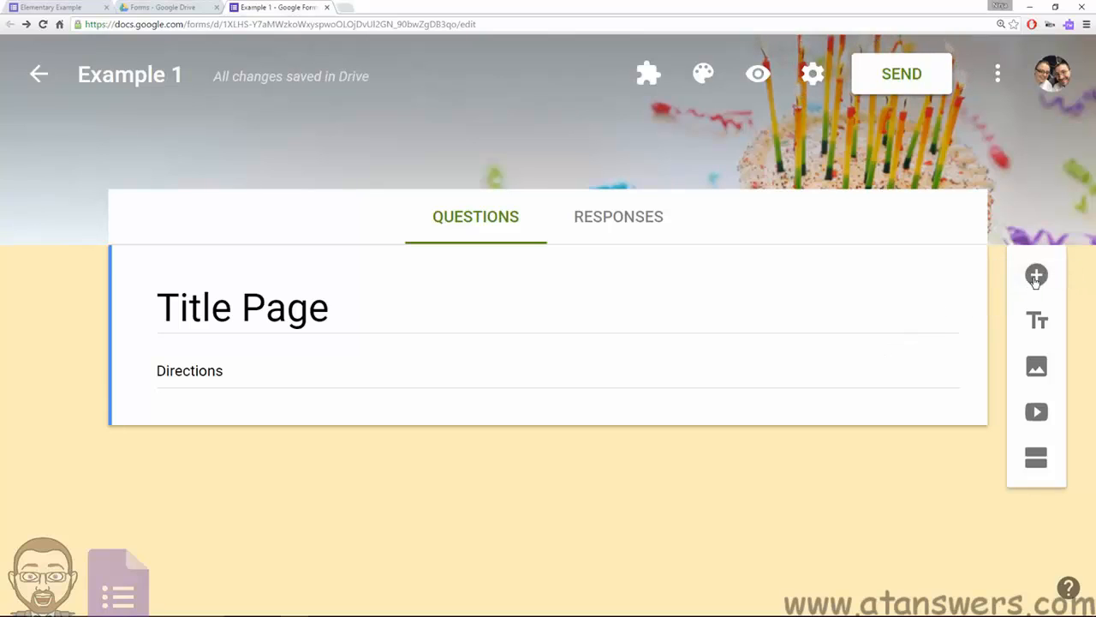
left_click(1036, 276)
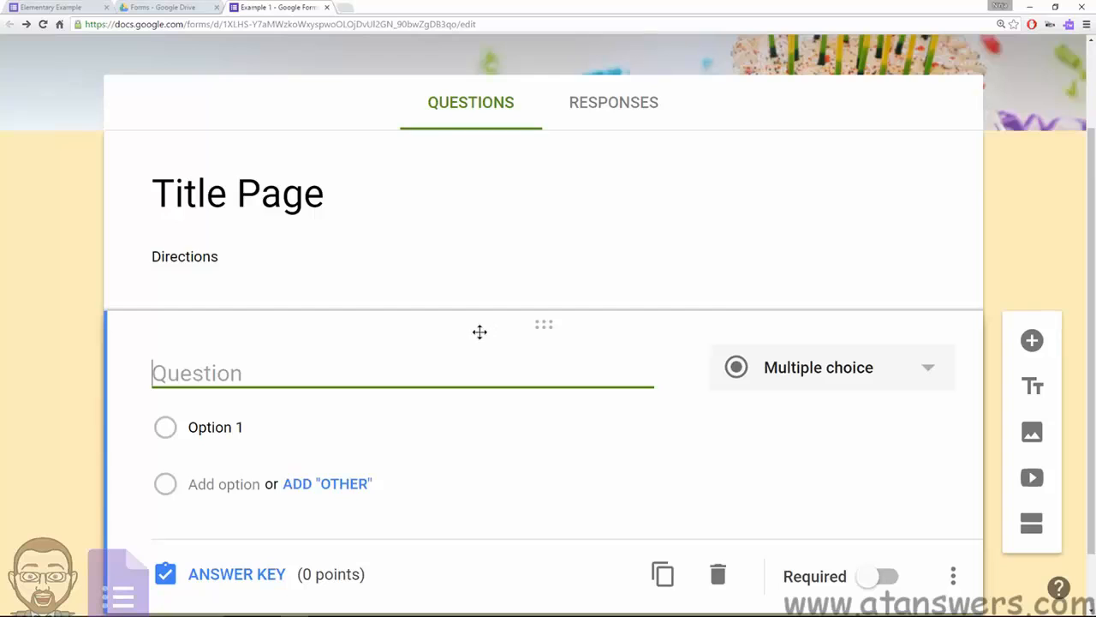
type("How are you today")
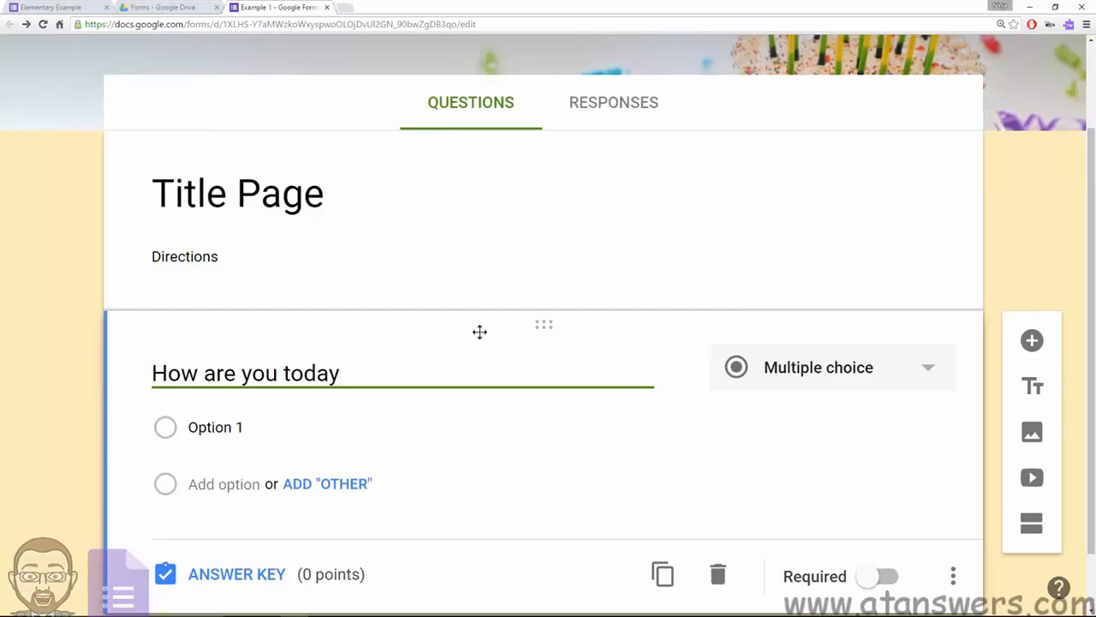
type("?")
- Give the question "How are you today?" the answer options Great, Good and OK
left_click(263, 428)
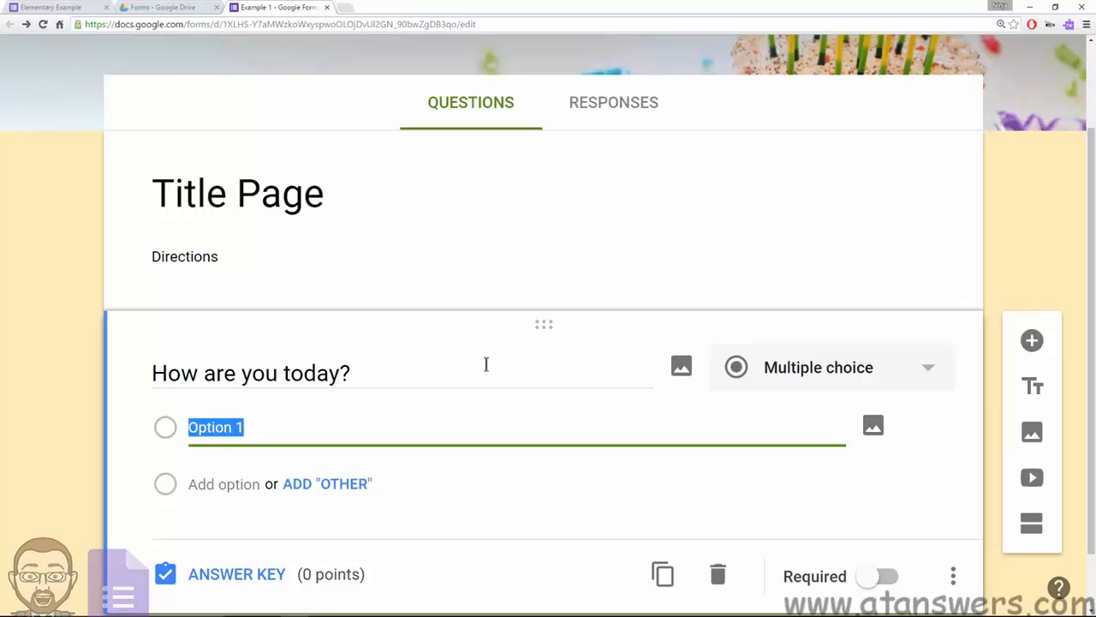
type("Great")
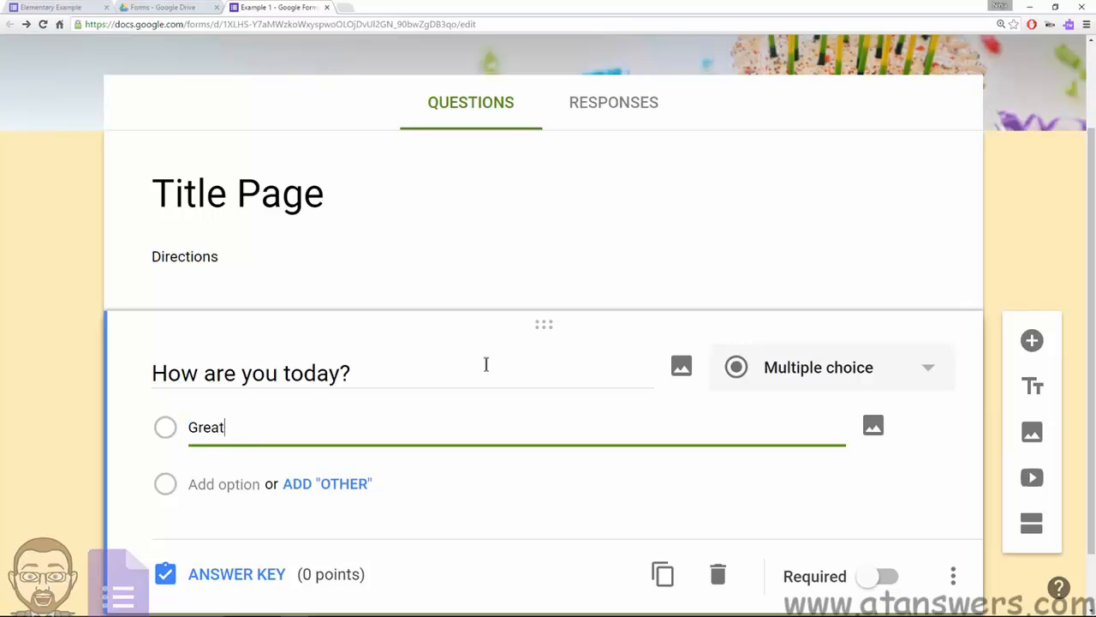
key("Return")
type("Good")
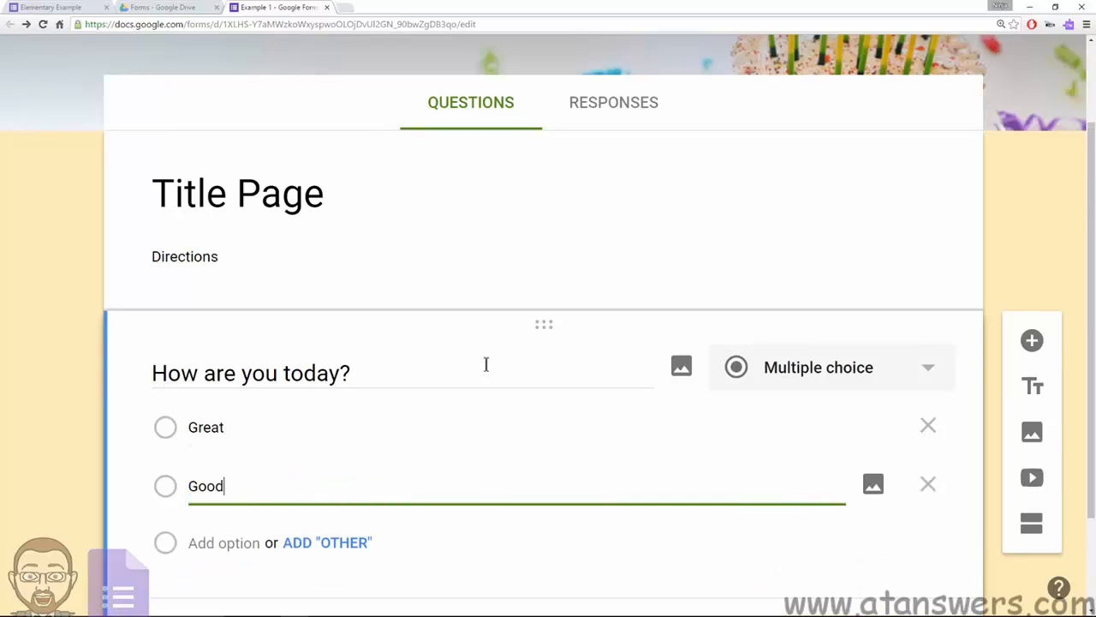
key("Return")
type("OK")
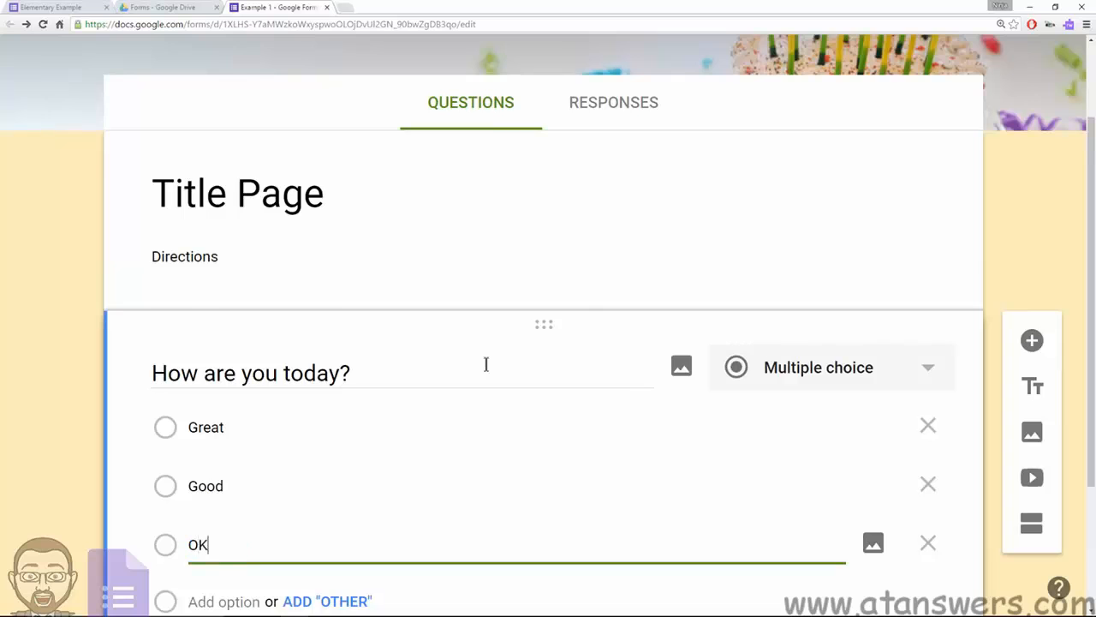
- Try adding an "Other" option to the question "How are you today?" and remove it again
scroll(343, 377, "down", 1)
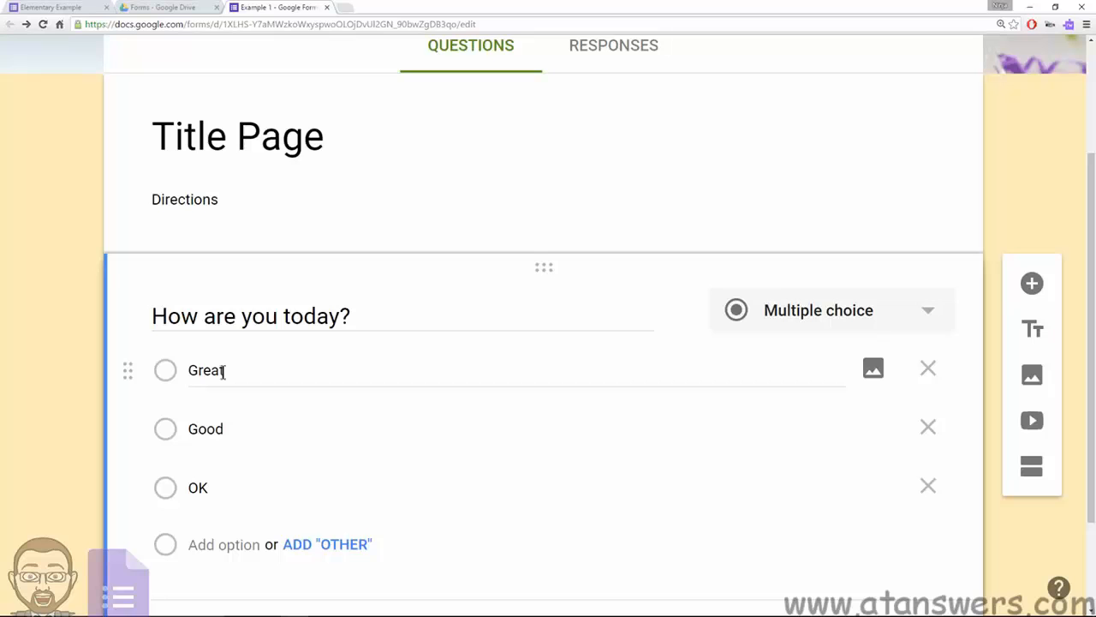
scroll(223, 371, "down", 1)
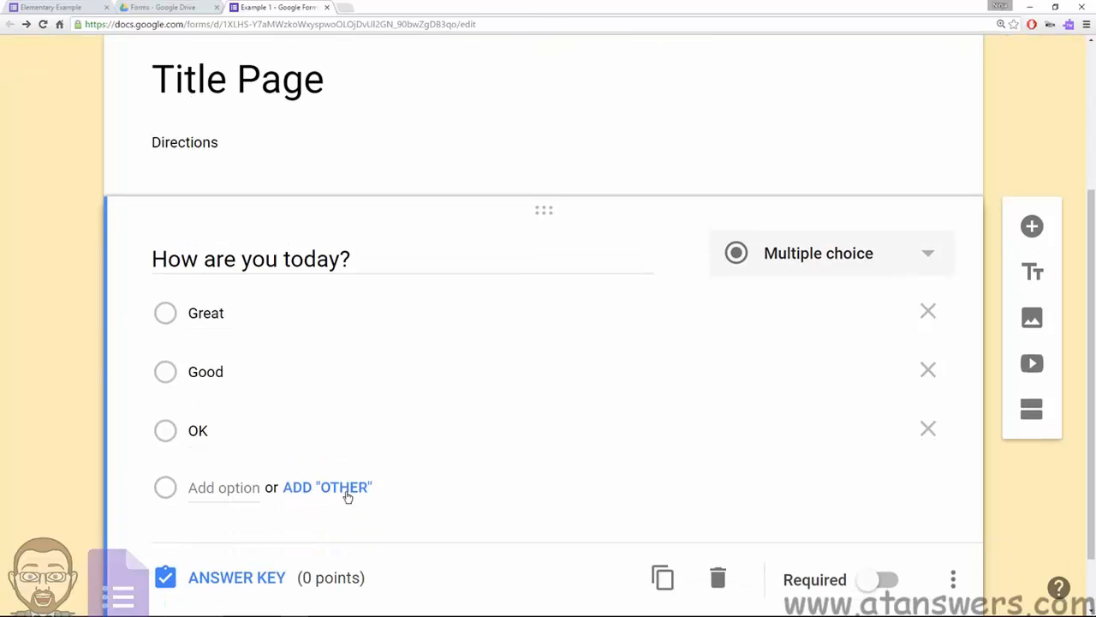
left_click(347, 488)
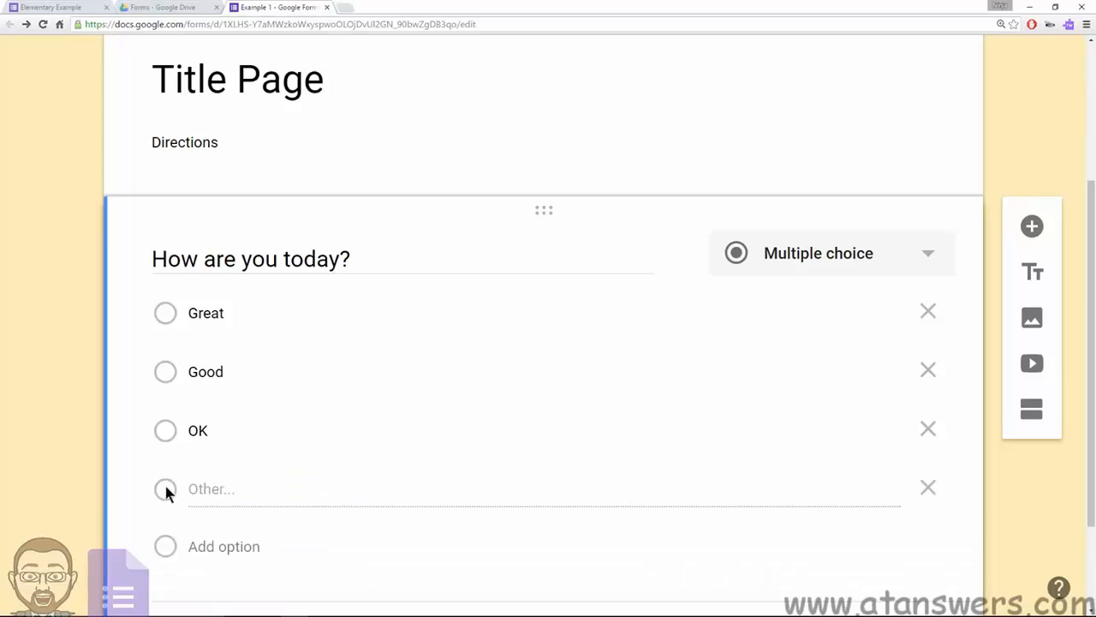
scroll(265, 485, "down", 2)
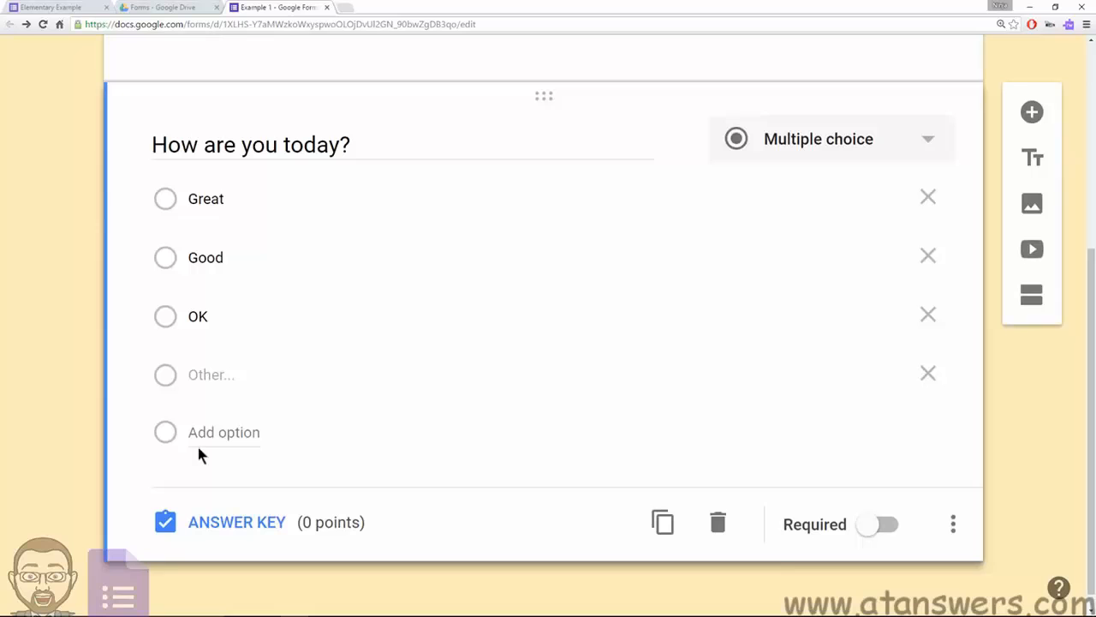
left_click(928, 376)
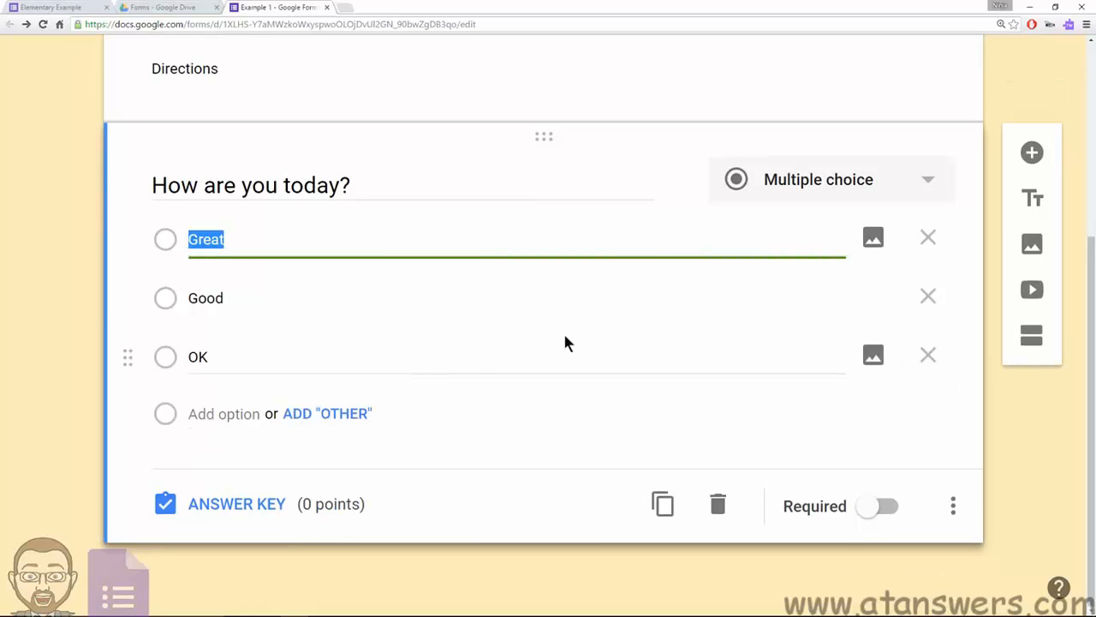
left_click(245, 353)
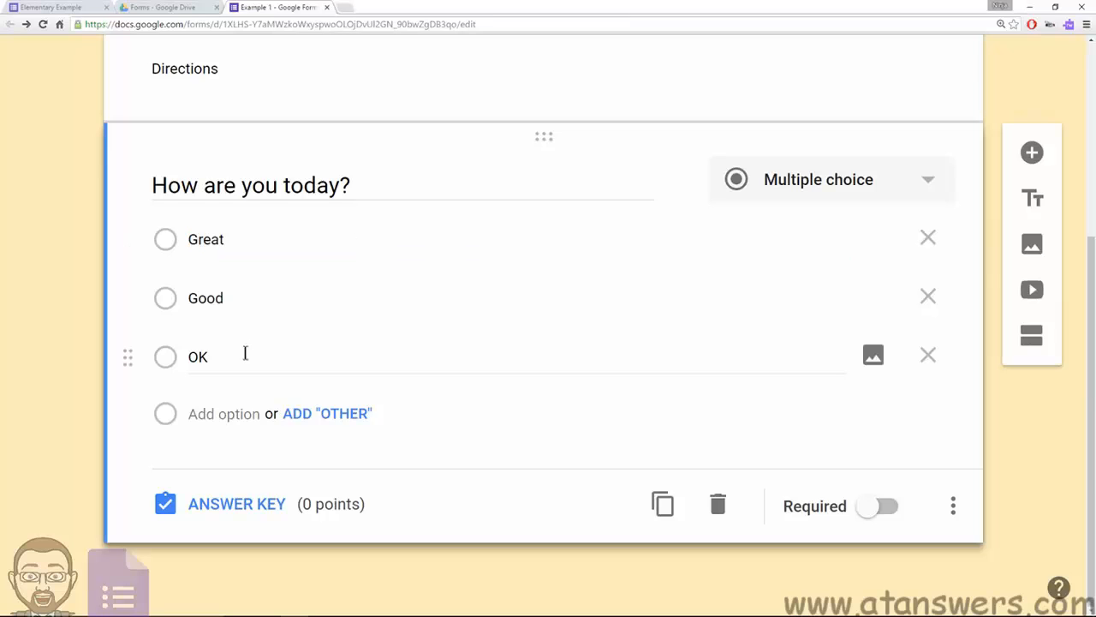
- Set the question's answer key to 10 points with Great as the correct answer
left_click(244, 514)
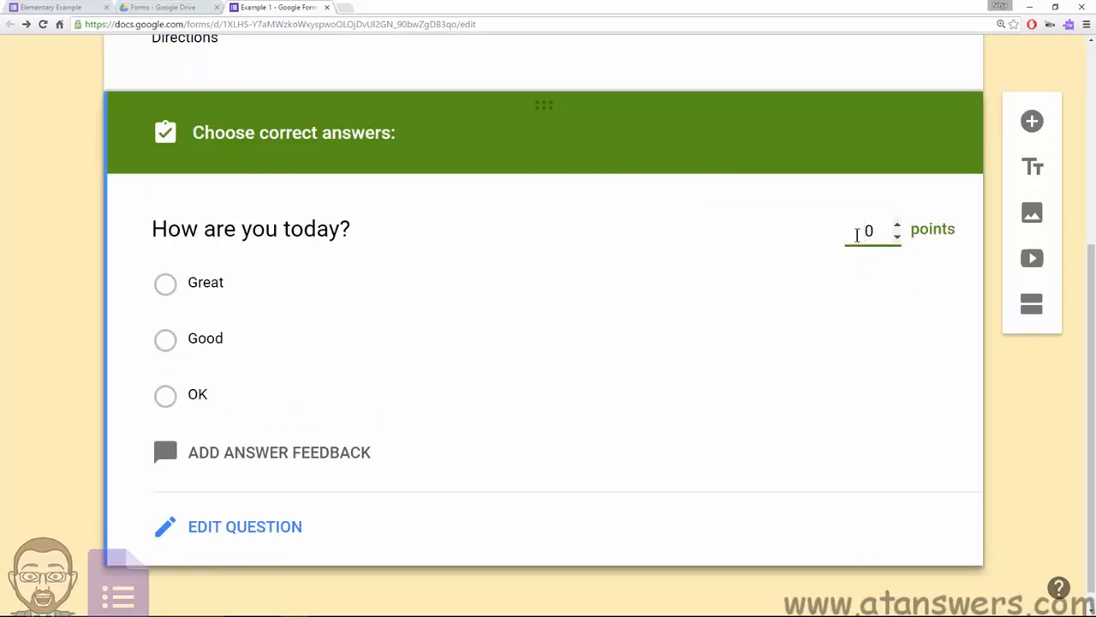
left_click(861, 231)
type("1")
left_click(263, 292)
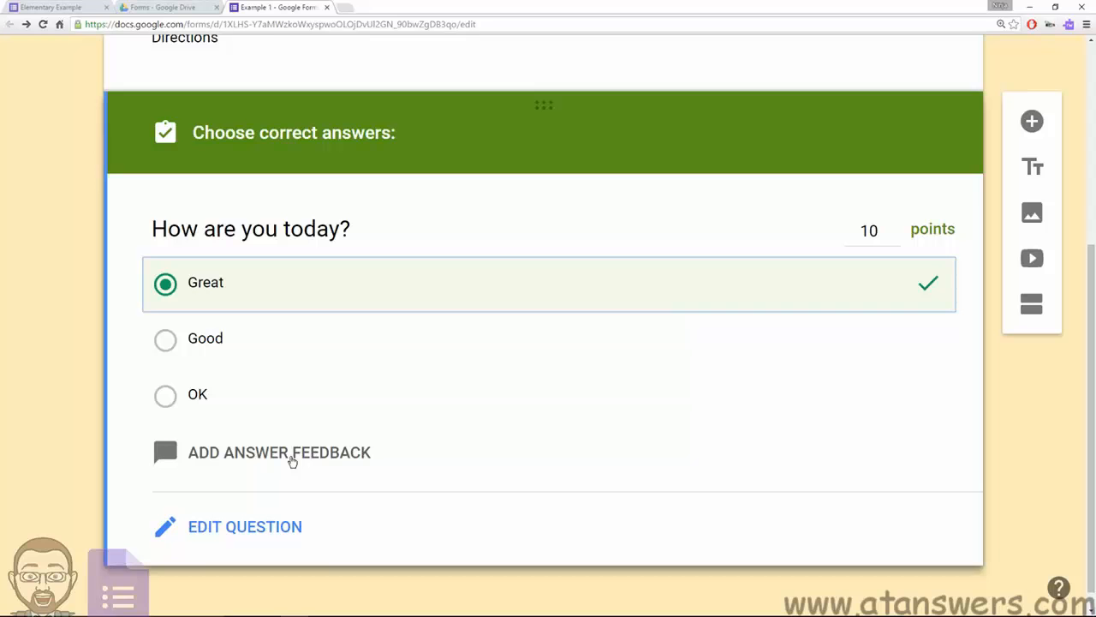
- Enter answer feedback for the question: "Great try" for incorrect answers and "Good Job" for correct answers
left_click(292, 462)
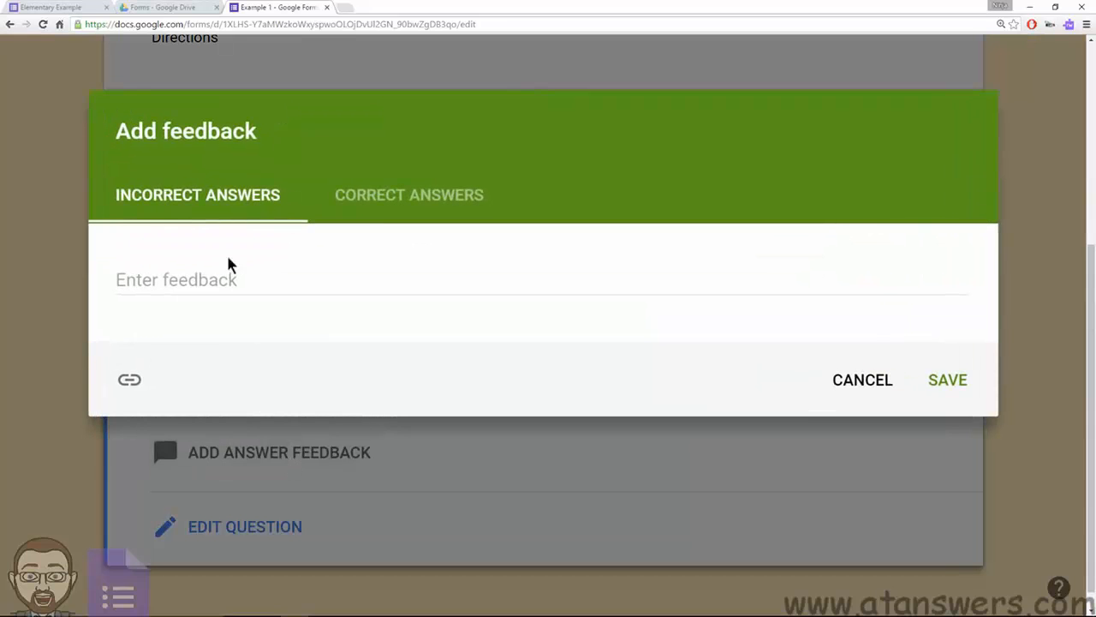
left_click(177, 281)
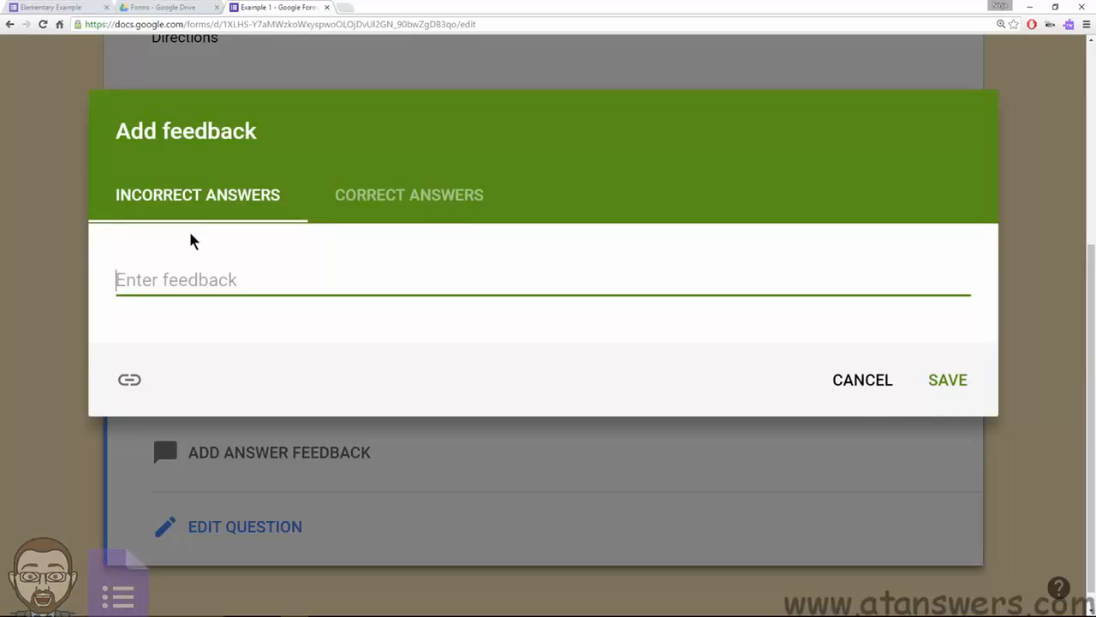
type("G")
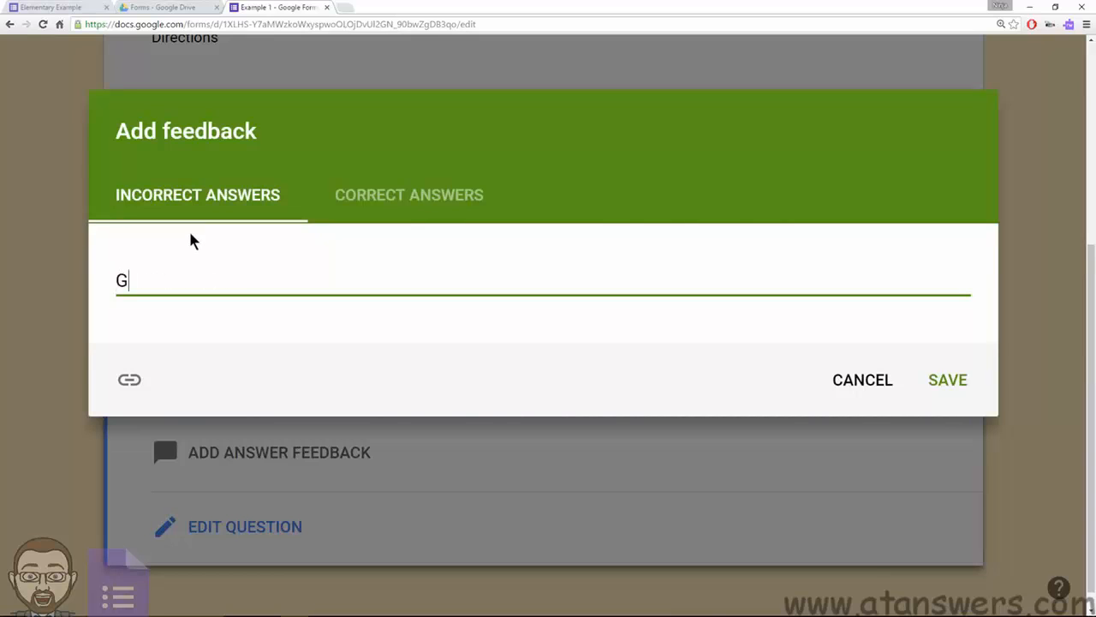
type("reat try")
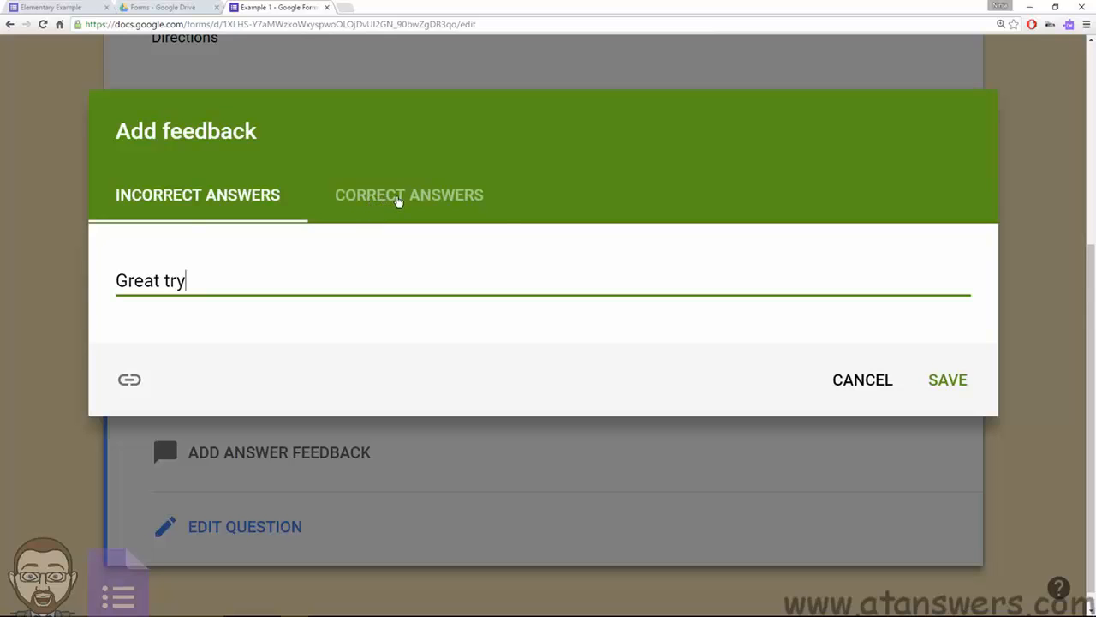
left_click(398, 197)
type("Good ")
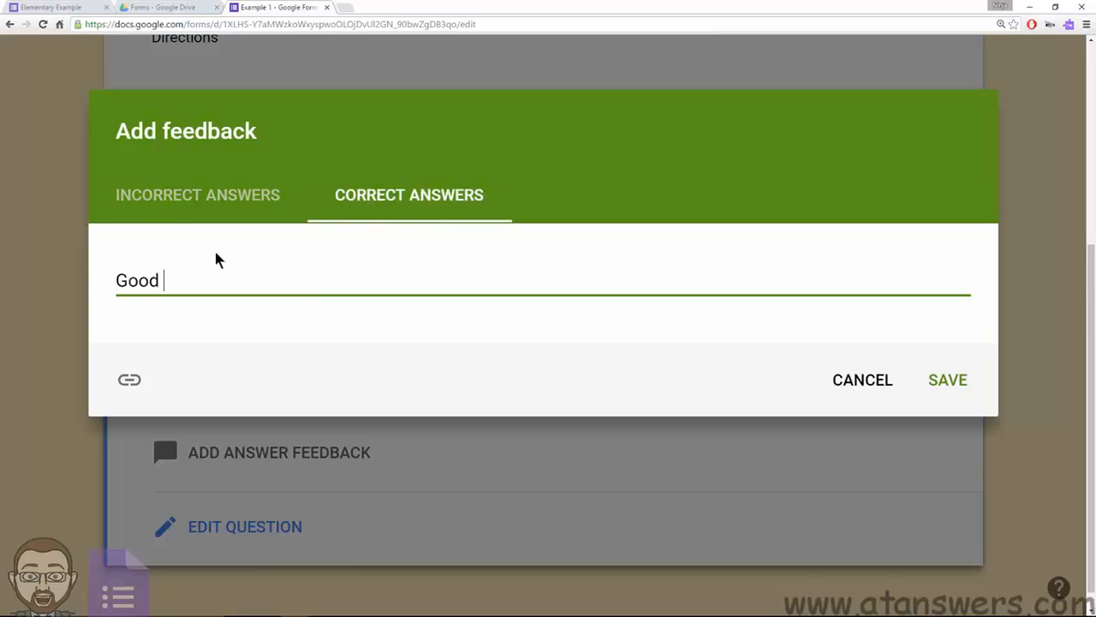
type("Job")
left_click(198, 194)
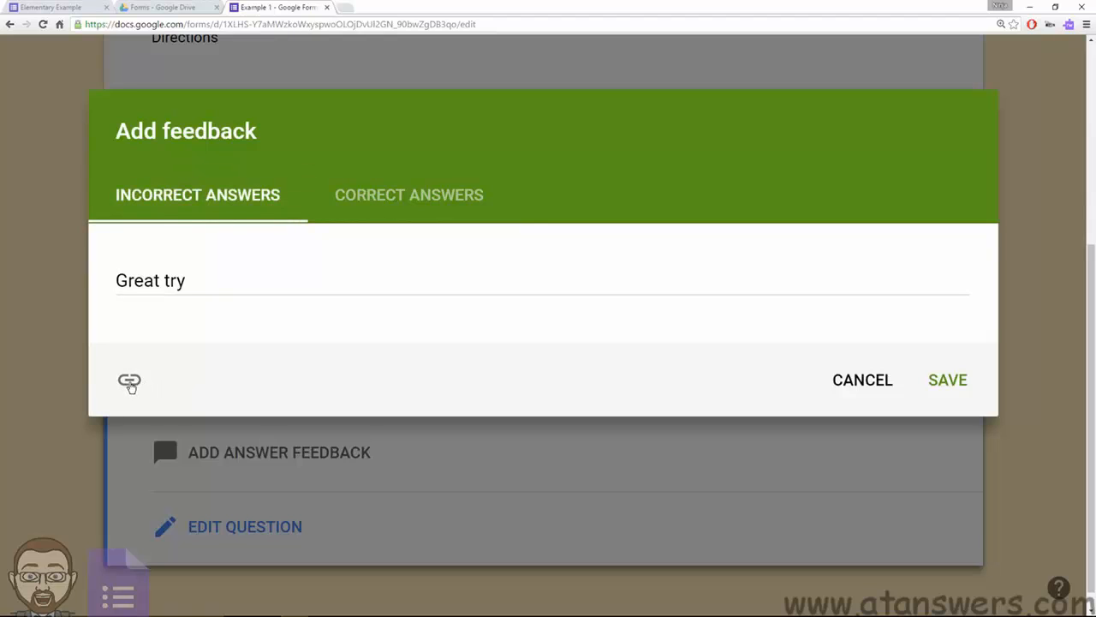
left_click(128, 383)
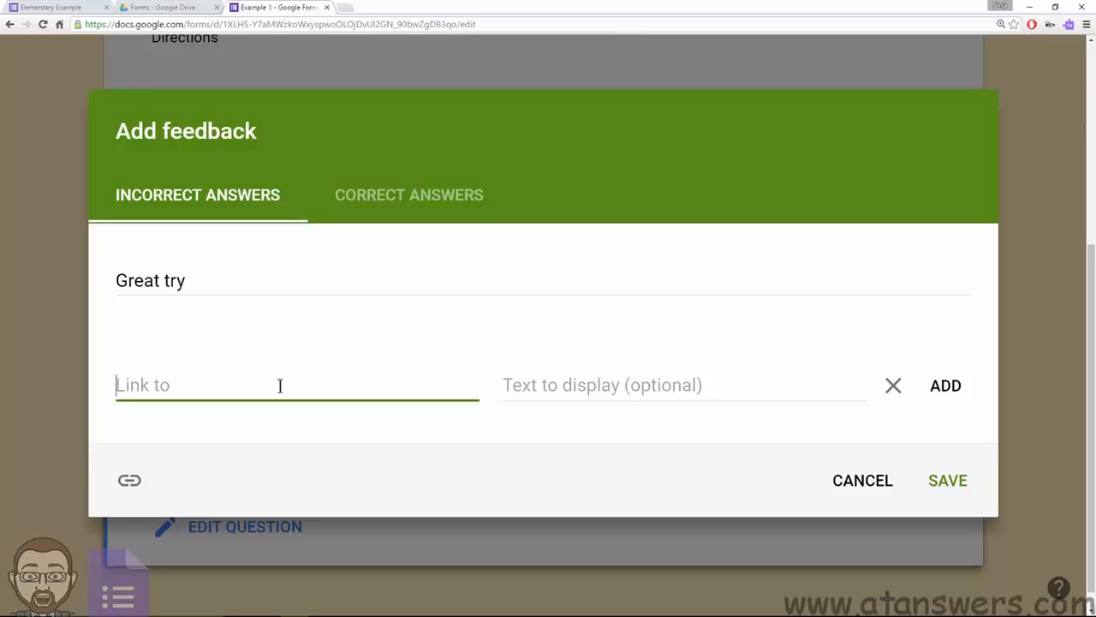
type("www.google.com")
left_click(727, 386)
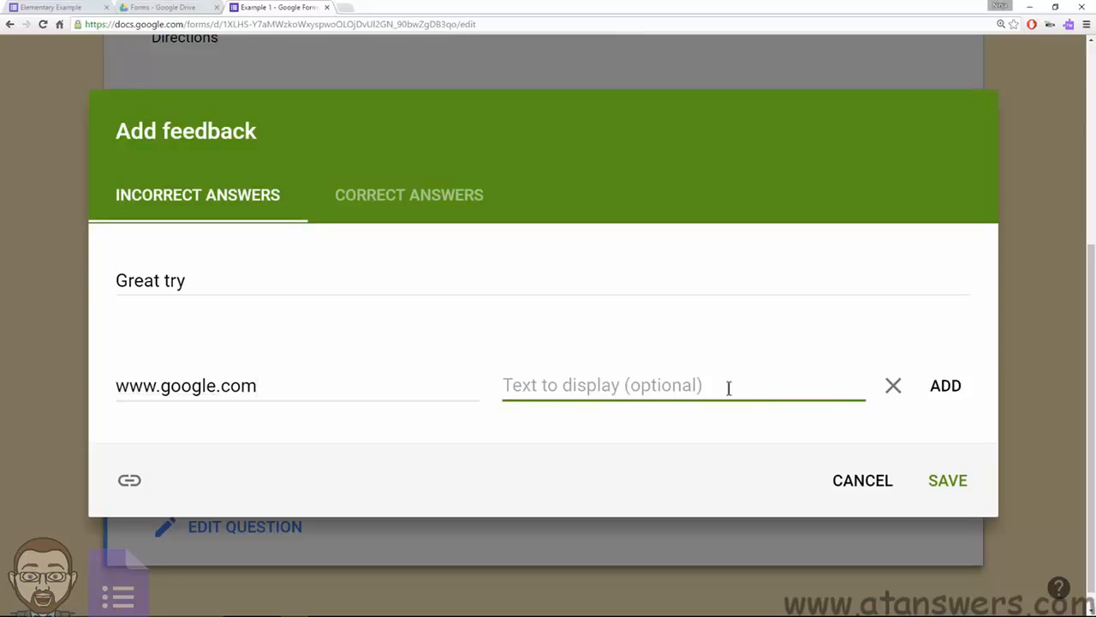
type("This is google")
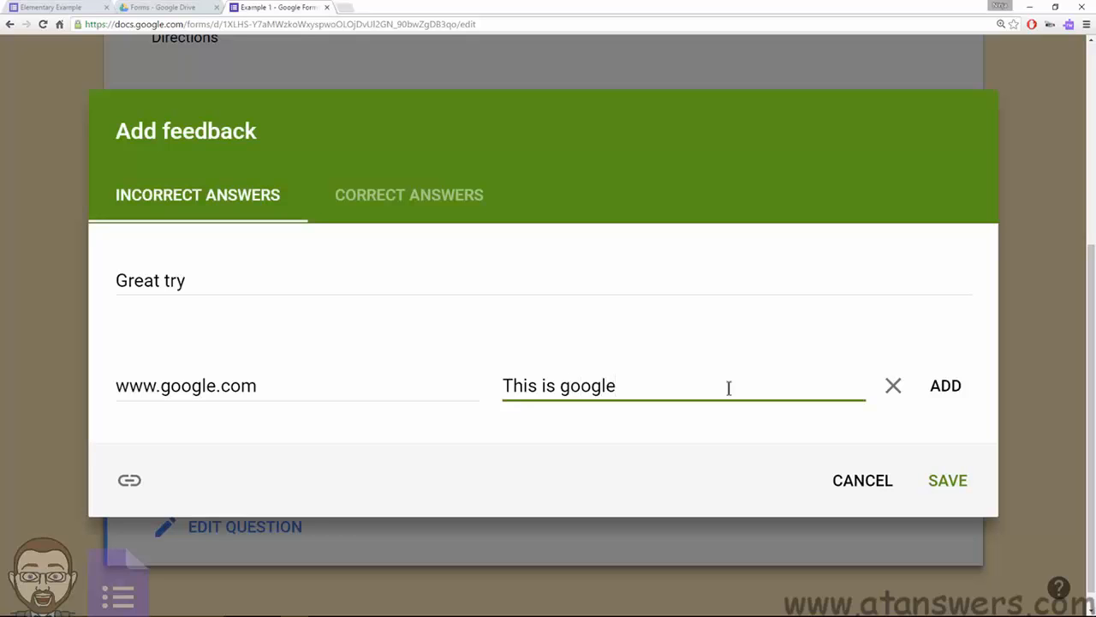
left_click(946, 386)
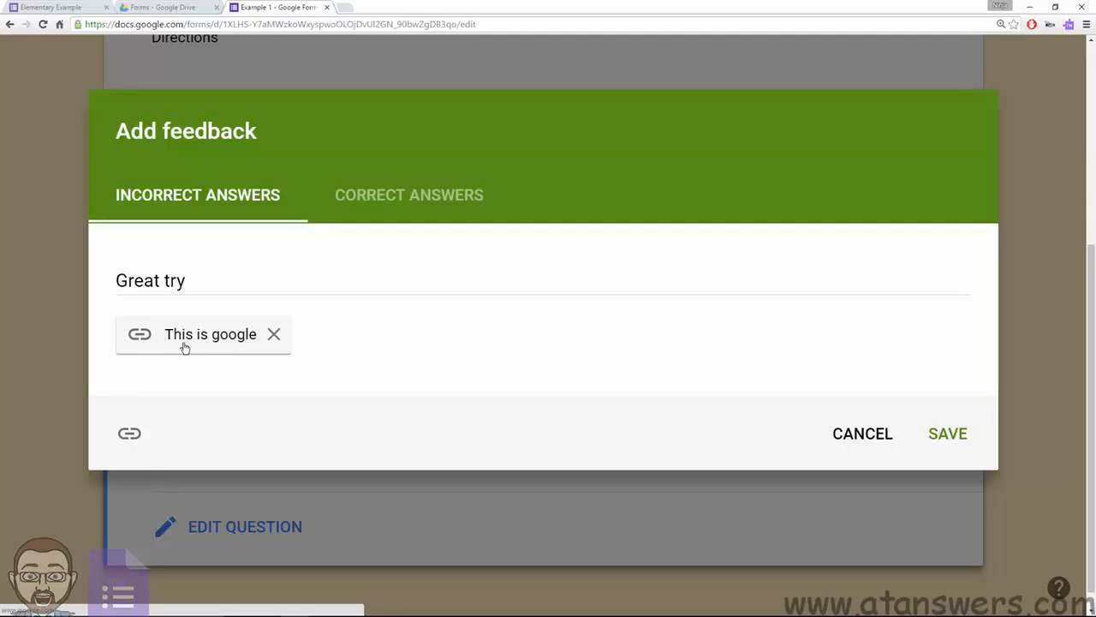
left_click(946, 438)
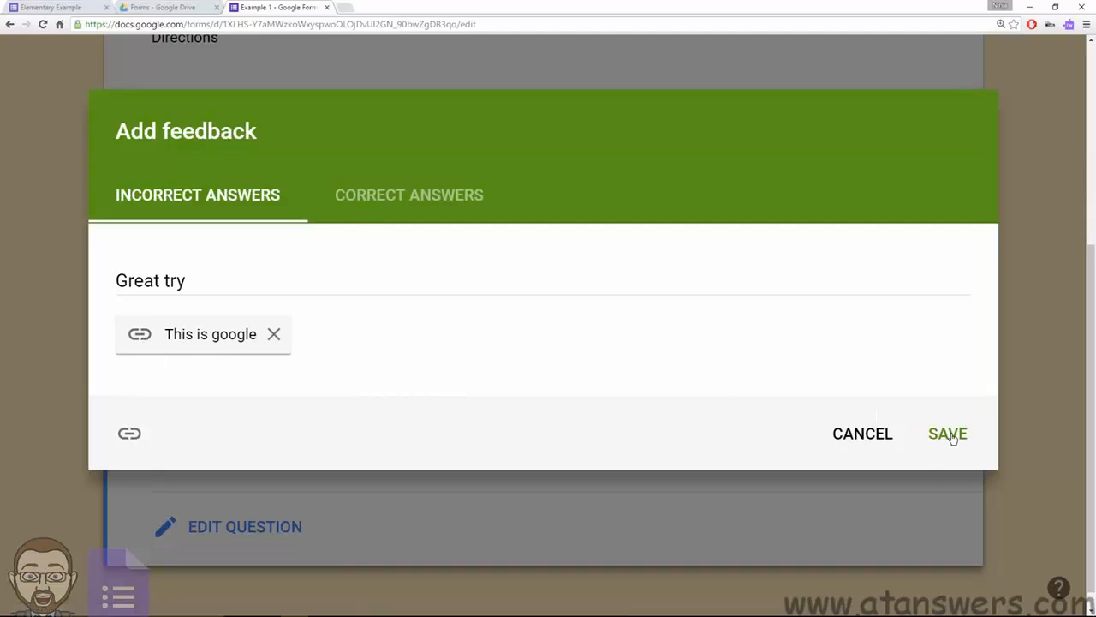
- Review the answer key of "How are you today?", including its points, correct answer and both feedback entries
scroll(492, 396, "down", 2)
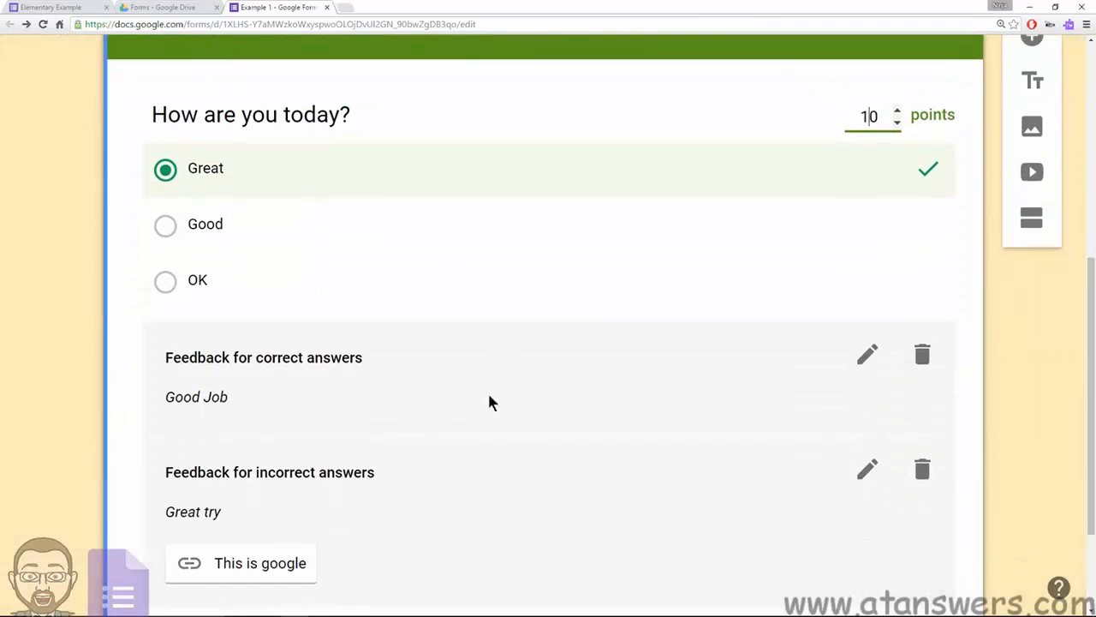
scroll(428, 377, "down", 1)
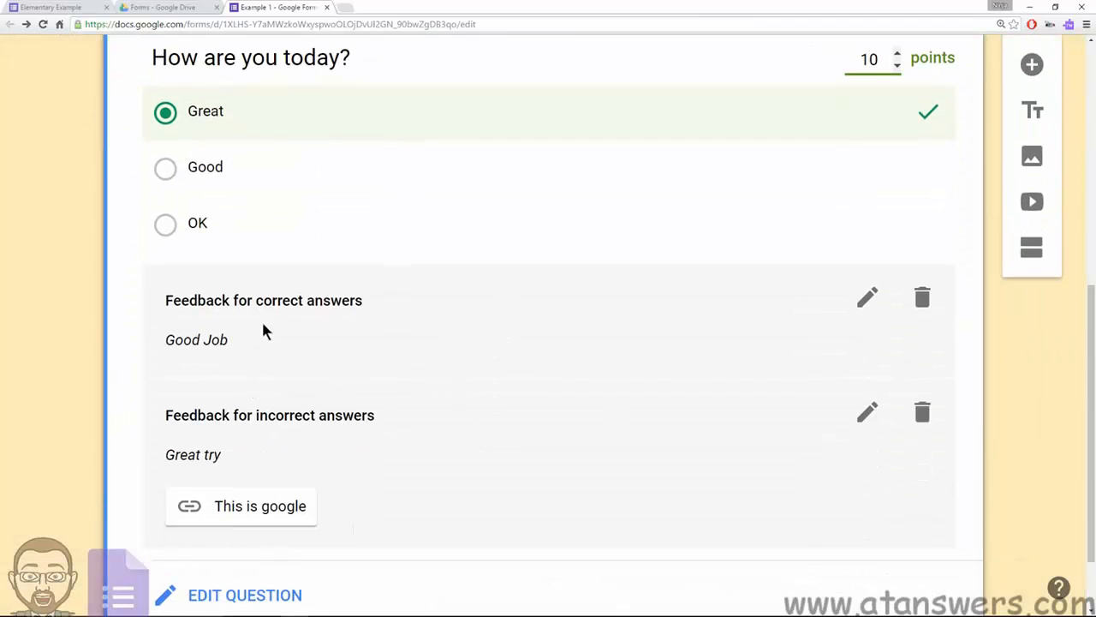
scroll(292, 373, "down", 1)
scroll(294, 374, "up", 2)
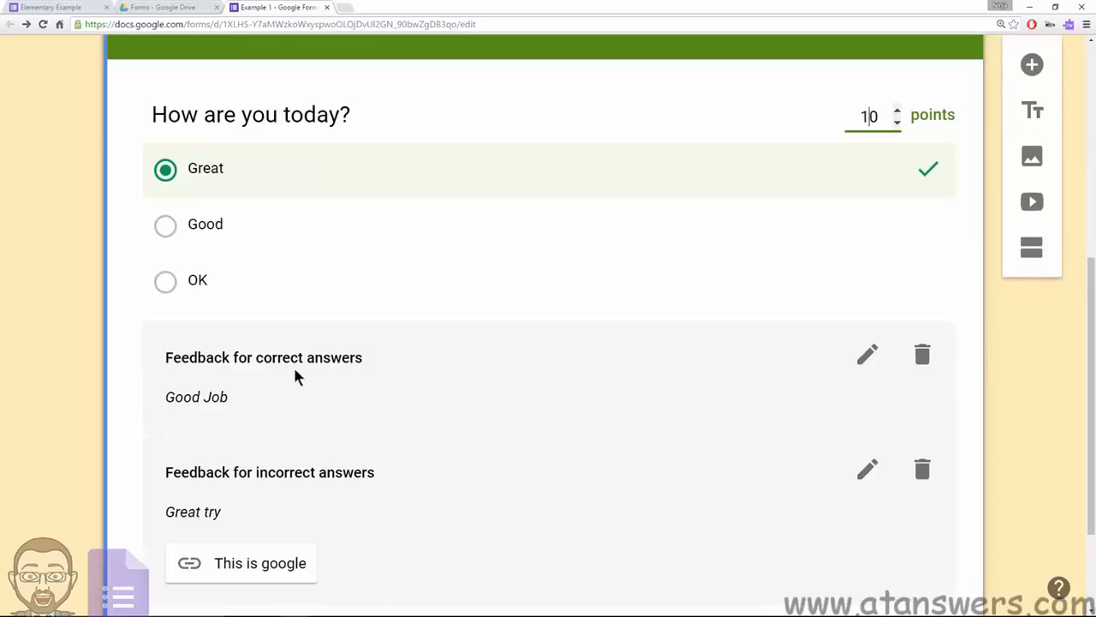
scroll(293, 364, "up", 3)
scroll(293, 363, "up", 2)
scroll(294, 363, "down", 1)
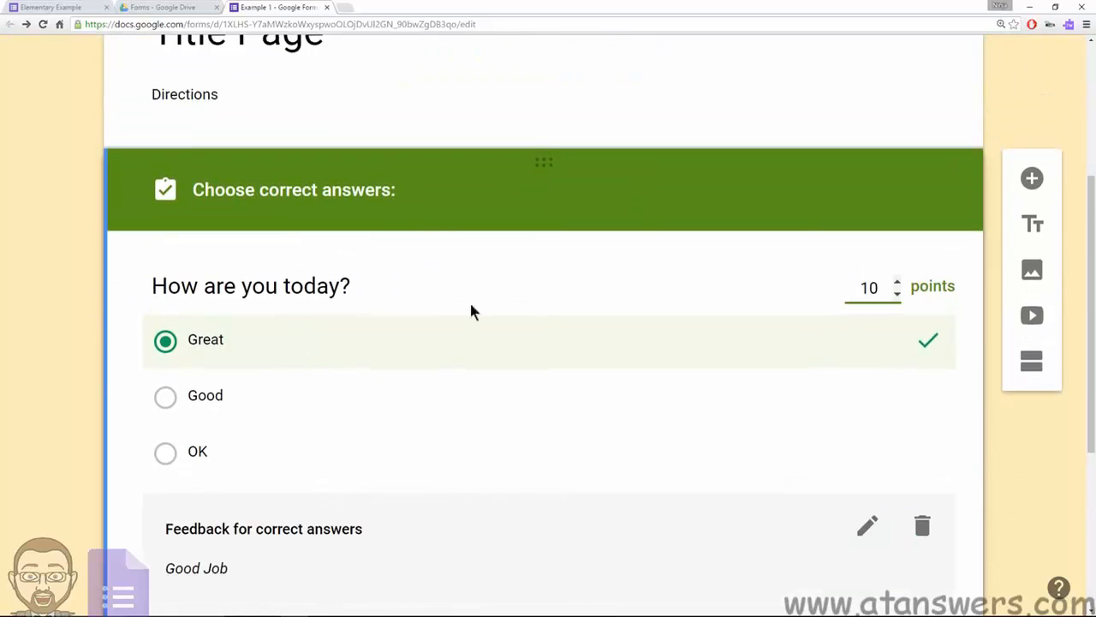
scroll(443, 372, "down", 1)
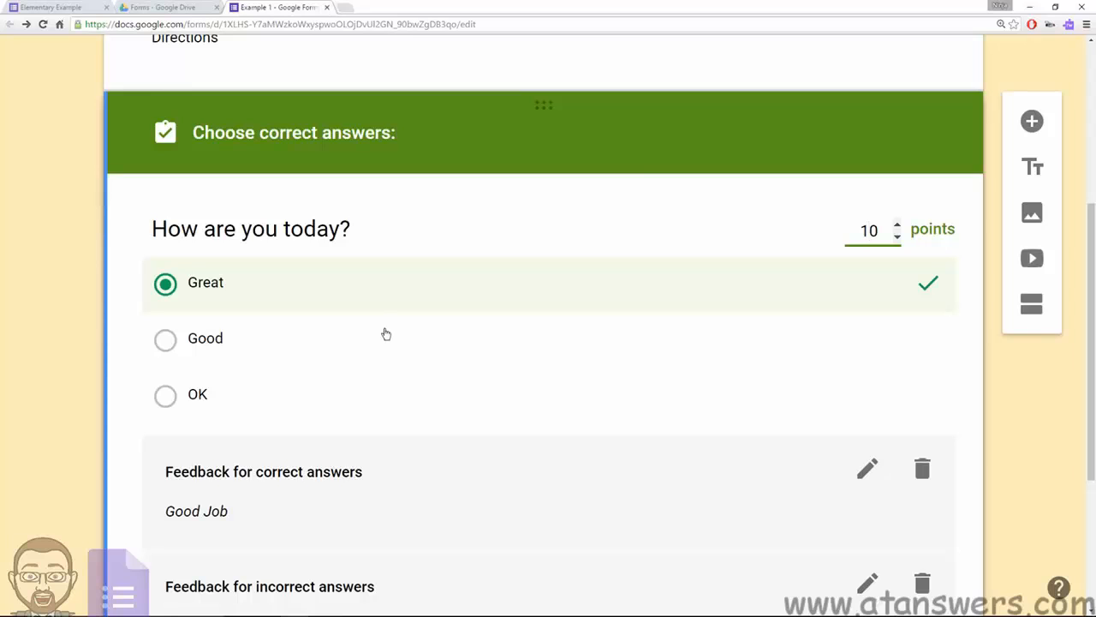
left_click(124, 244)
- Return from the answer key to editing the question and add "Sick" as a fourth answer option
scroll(402, 317, "down", 3)
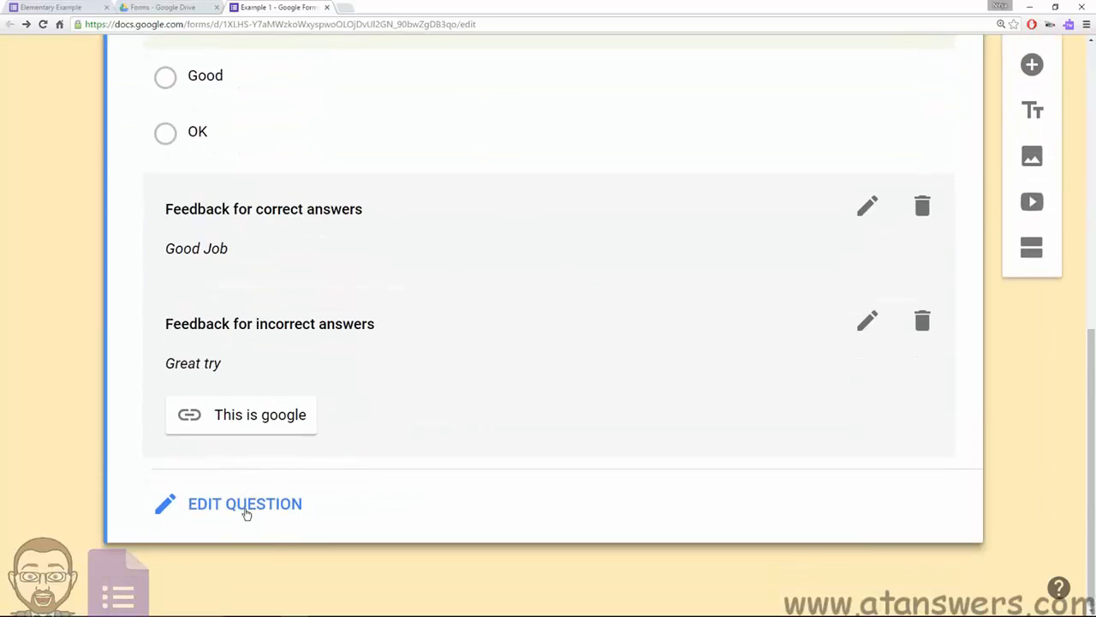
left_click(203, 507)
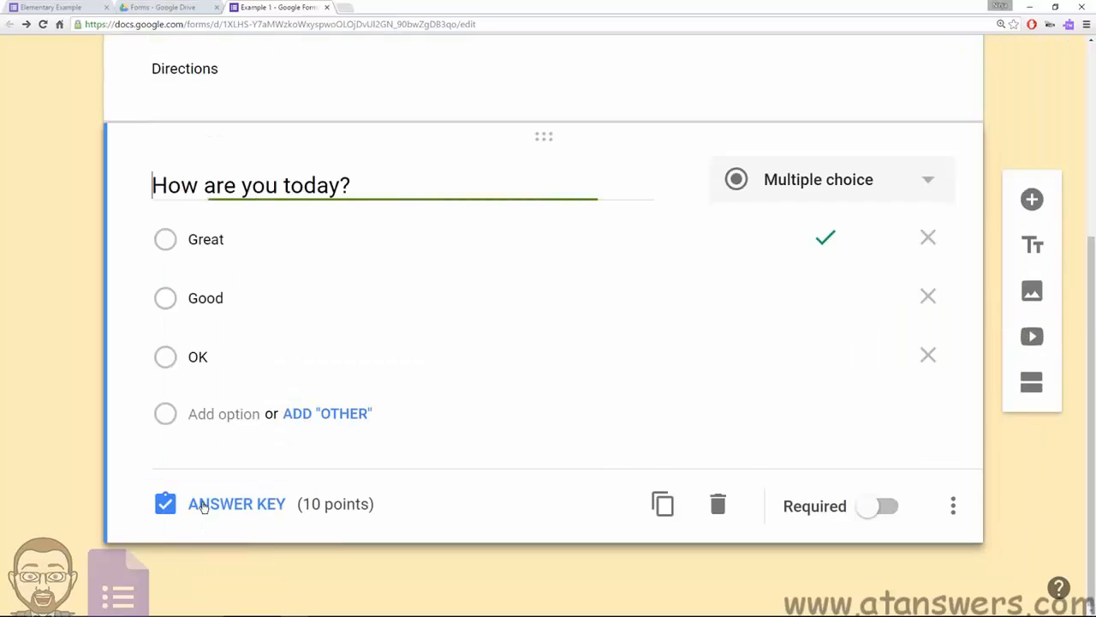
scroll(126, 334, "up", 2)
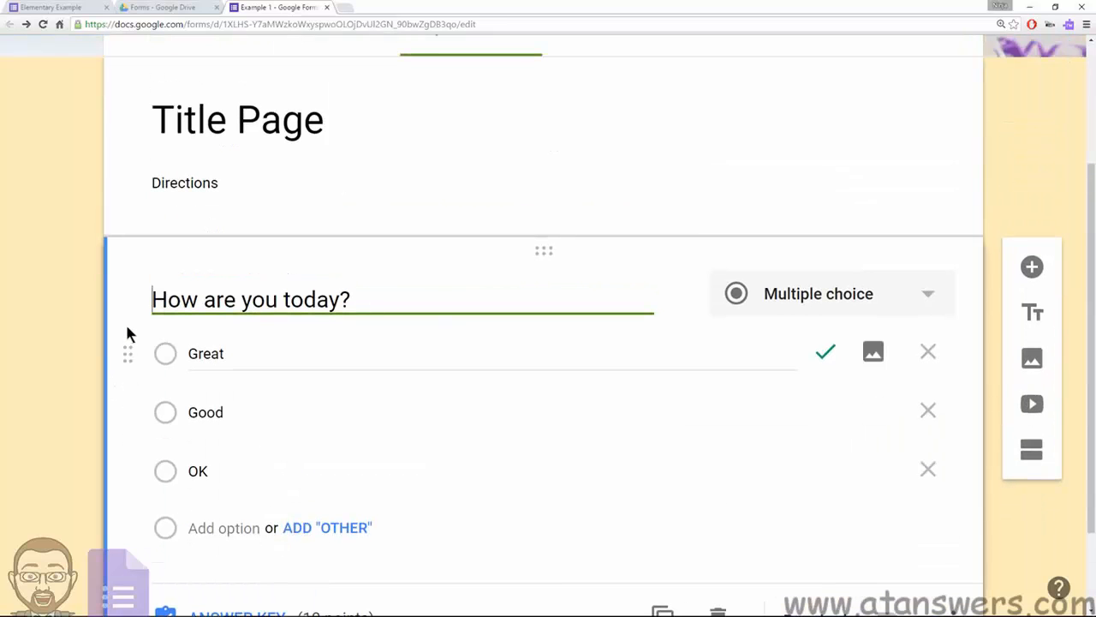
scroll(128, 328, "down", 1)
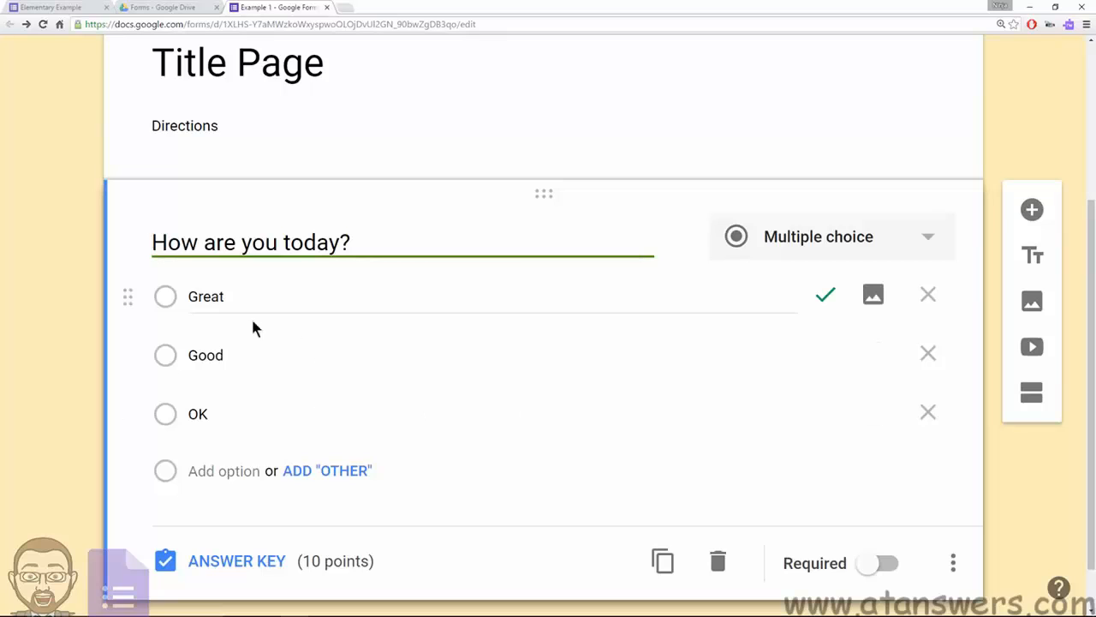
left_click(826, 299)
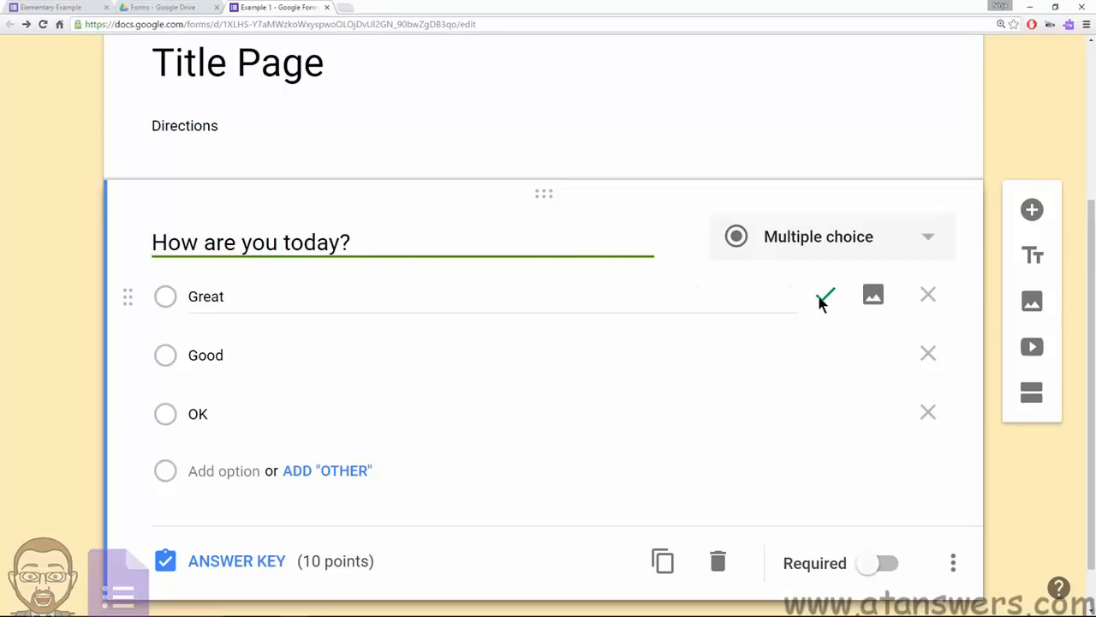
left_click(217, 478)
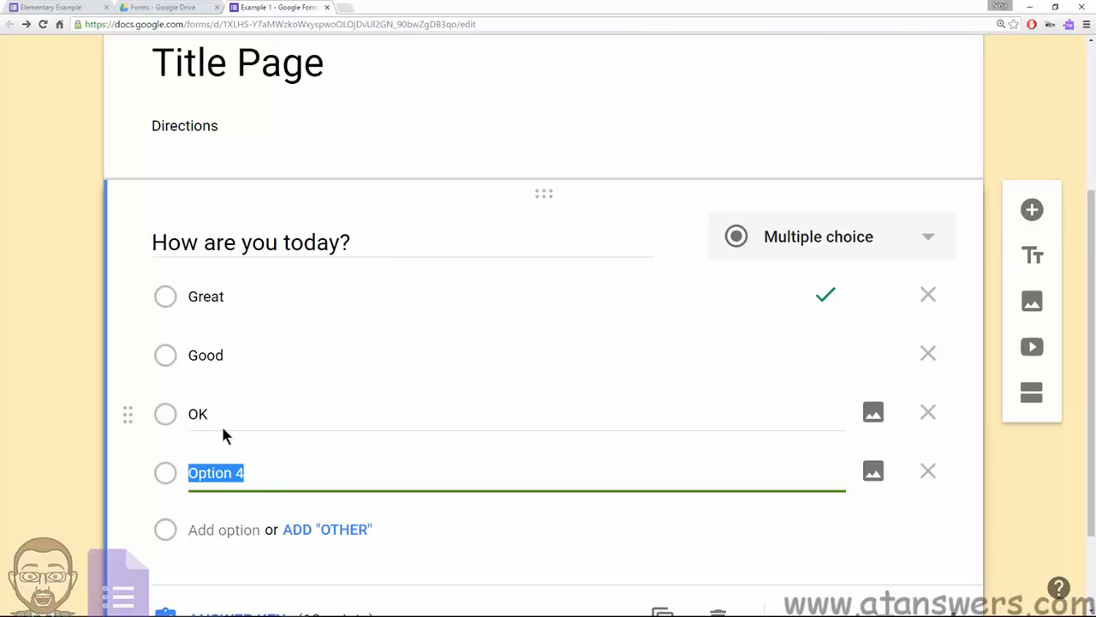
type("Sick")
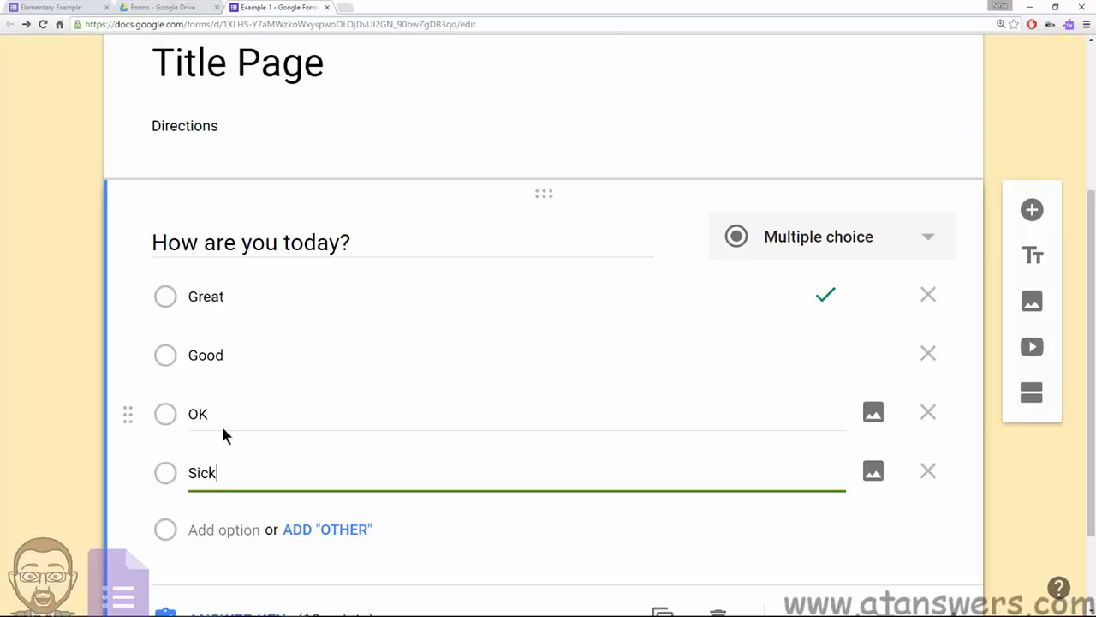
left_click(10, 402)
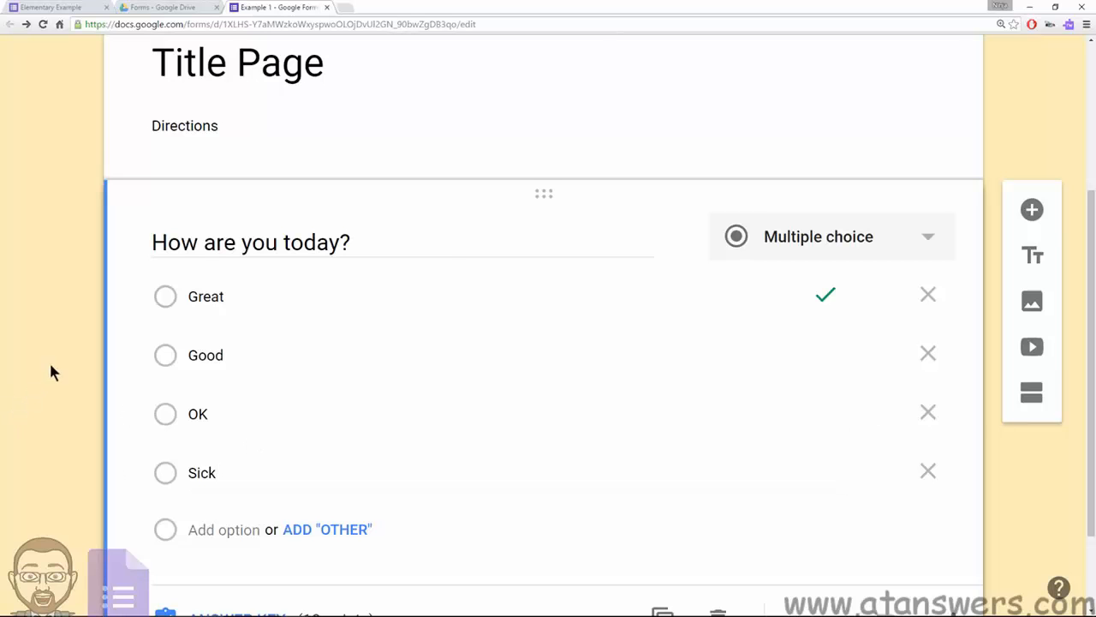
- Open the form's preview and examine the title, directions, question and answer options as respondents see them
scroll(155, 383, "down", 1)
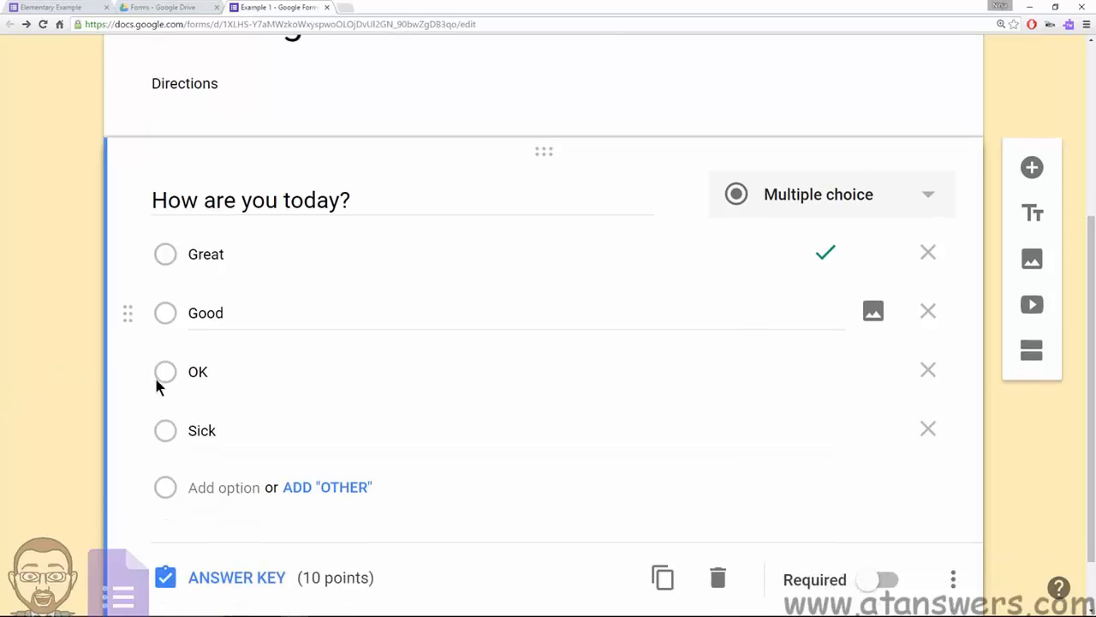
scroll(154, 377, "up", 4)
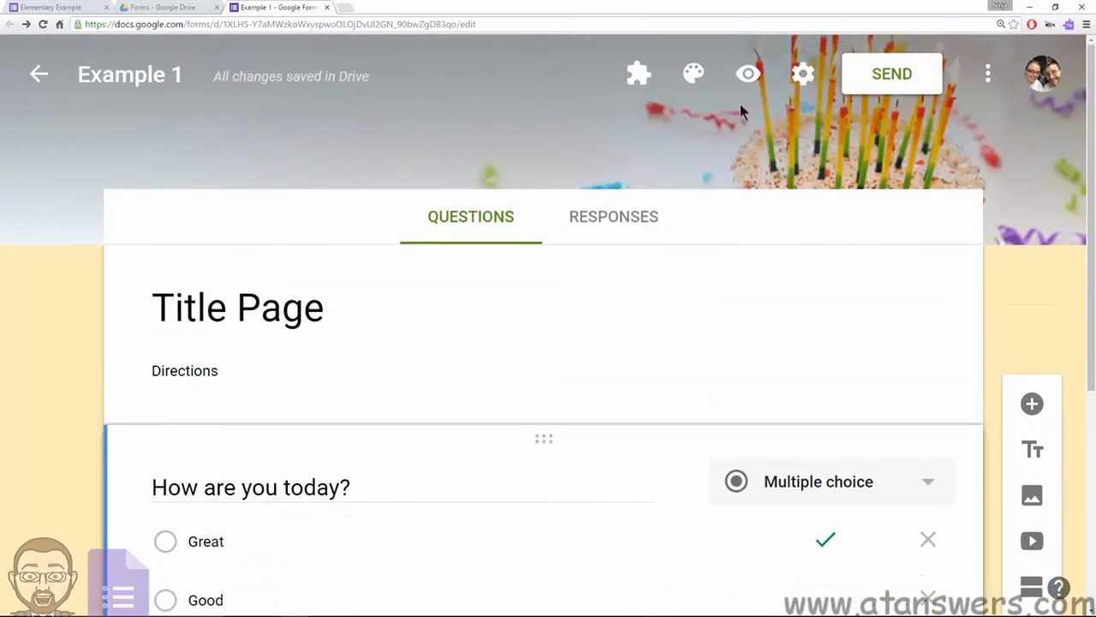
left_click(749, 74)
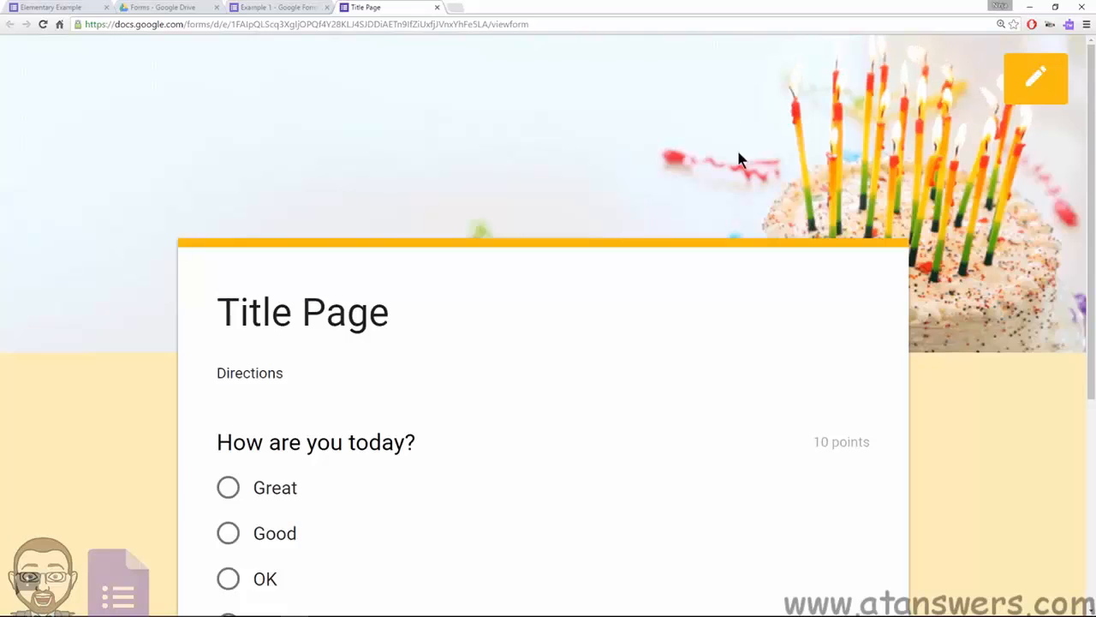
scroll(724, 162, "down", 1)
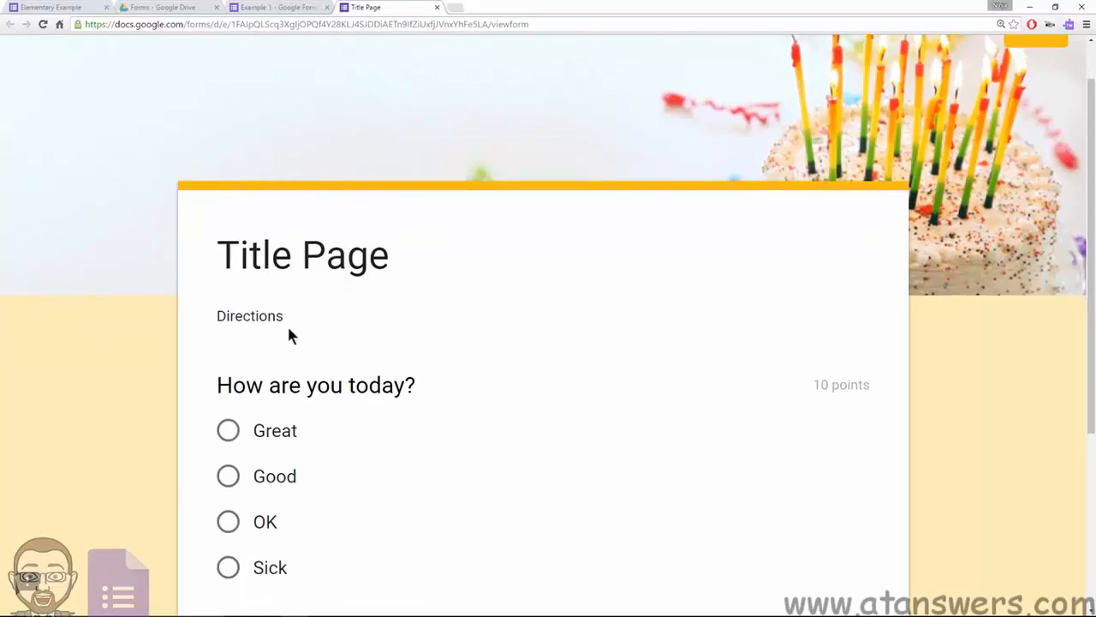
left_click_drag(274, 317, 163, 325)
scroll(459, 332, "down", 2)
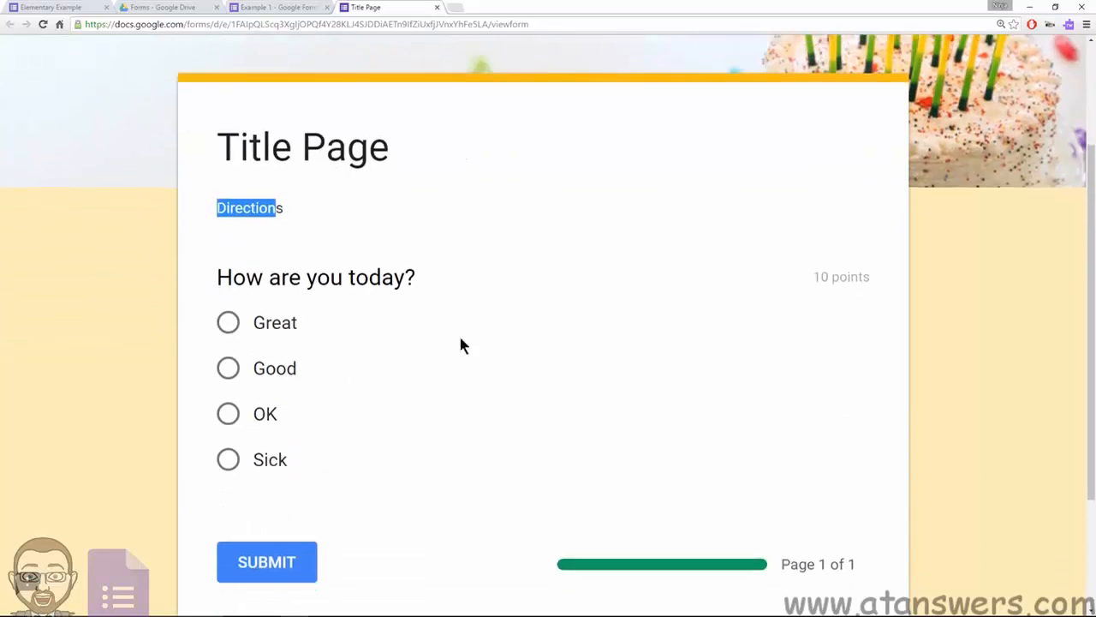
- Try selecting Great, Good, OK and Sick in turn in the preview, and close it without submitting
left_click(289, 318)
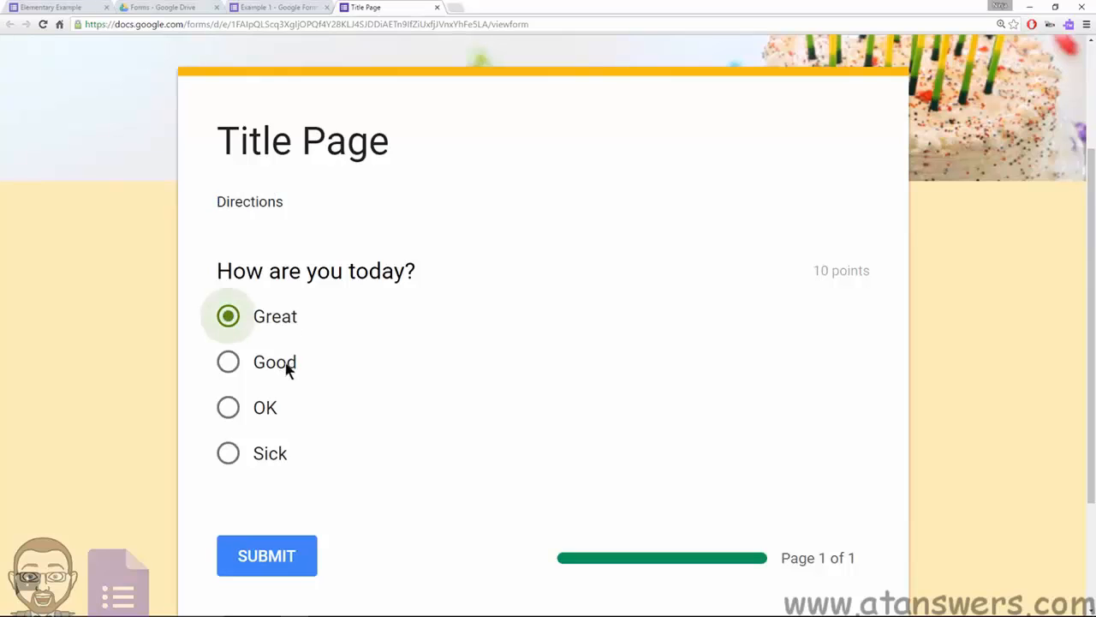
left_click(284, 366)
left_click(270, 413)
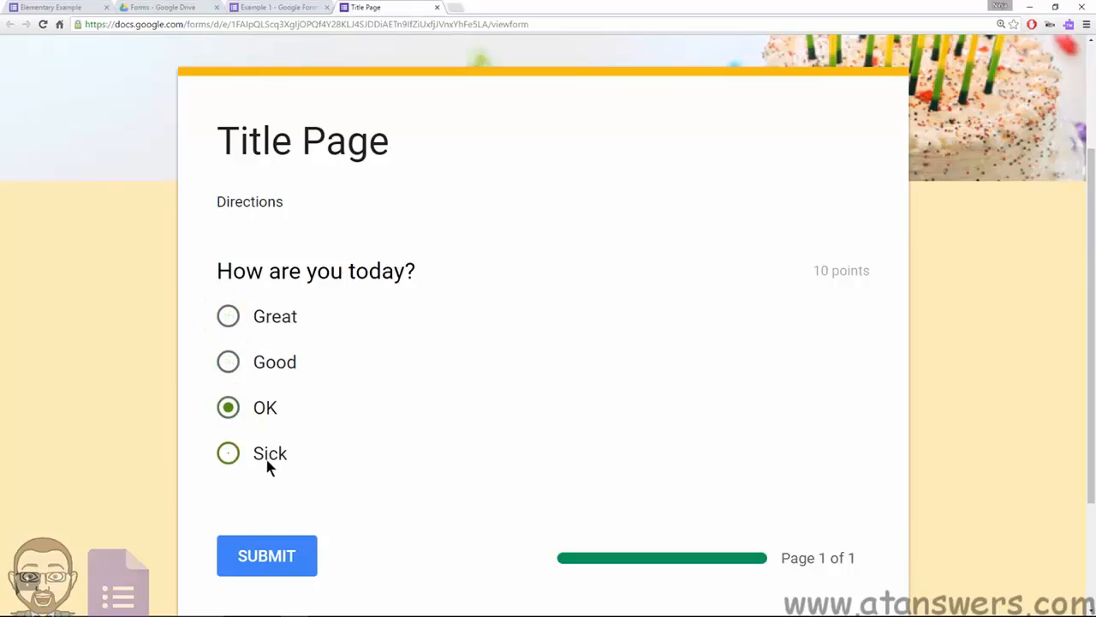
left_click(267, 458)
scroll(374, 440, "down", 2)
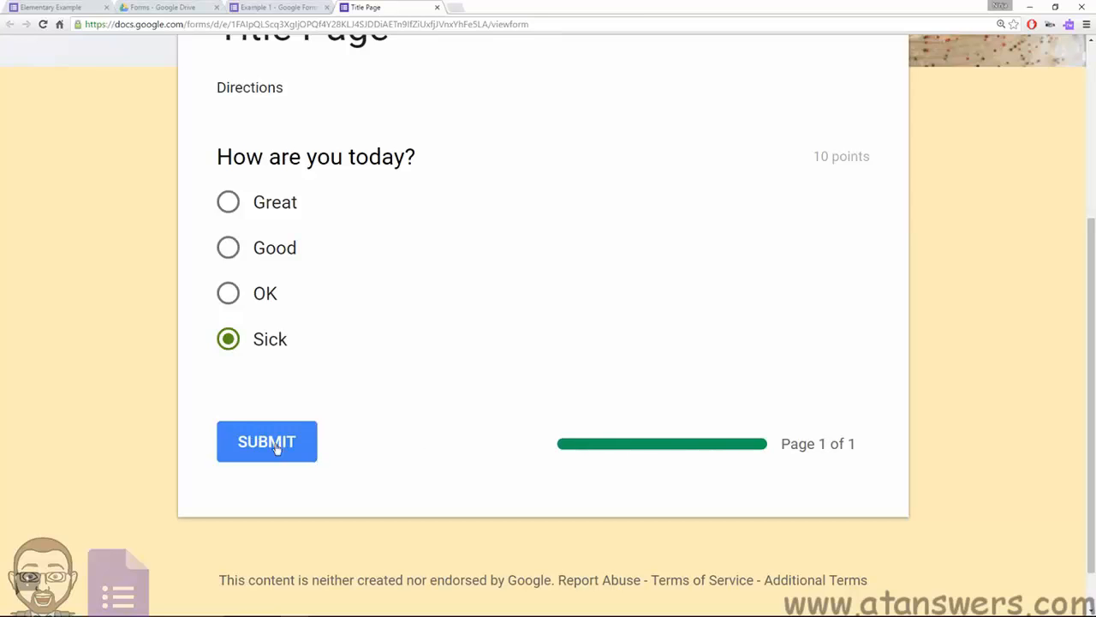
scroll(599, 426, "up", 4)
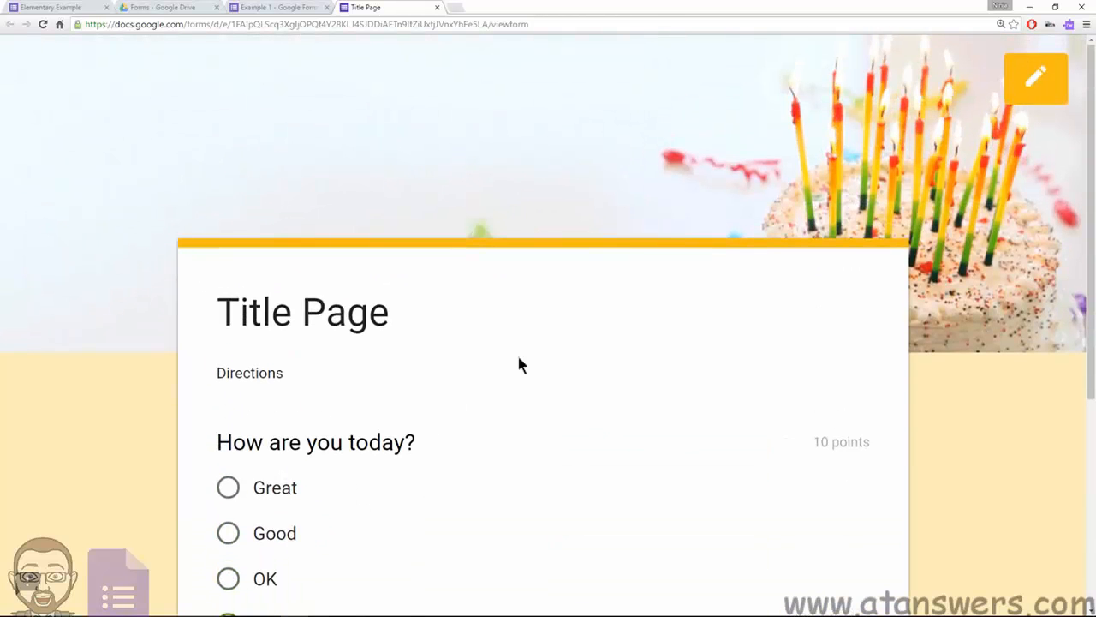
left_click(437, 8)
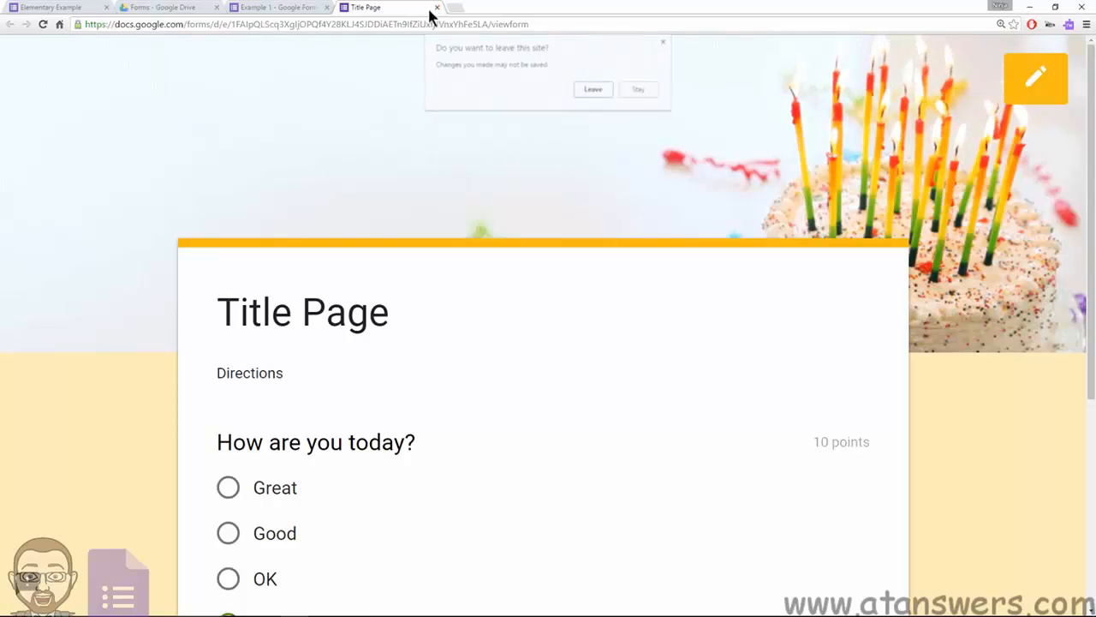
left_click(594, 90)
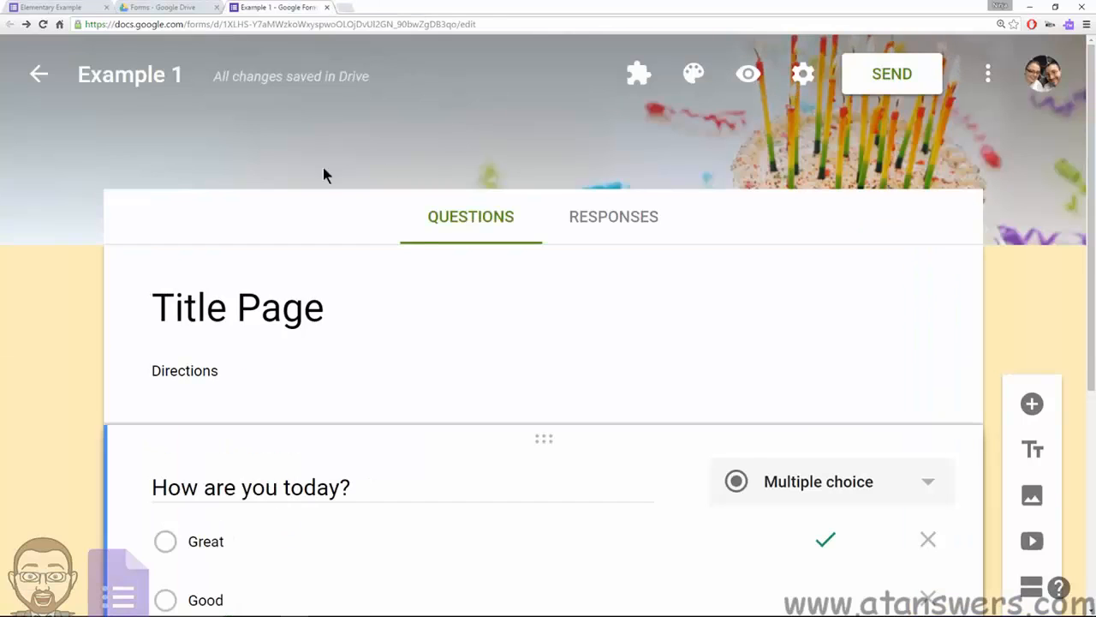
- Add a new question below "How are you today?" and set its question type to Checkboxes
scroll(291, 184, "down", 2)
scroll(222, 183, "down", 3)
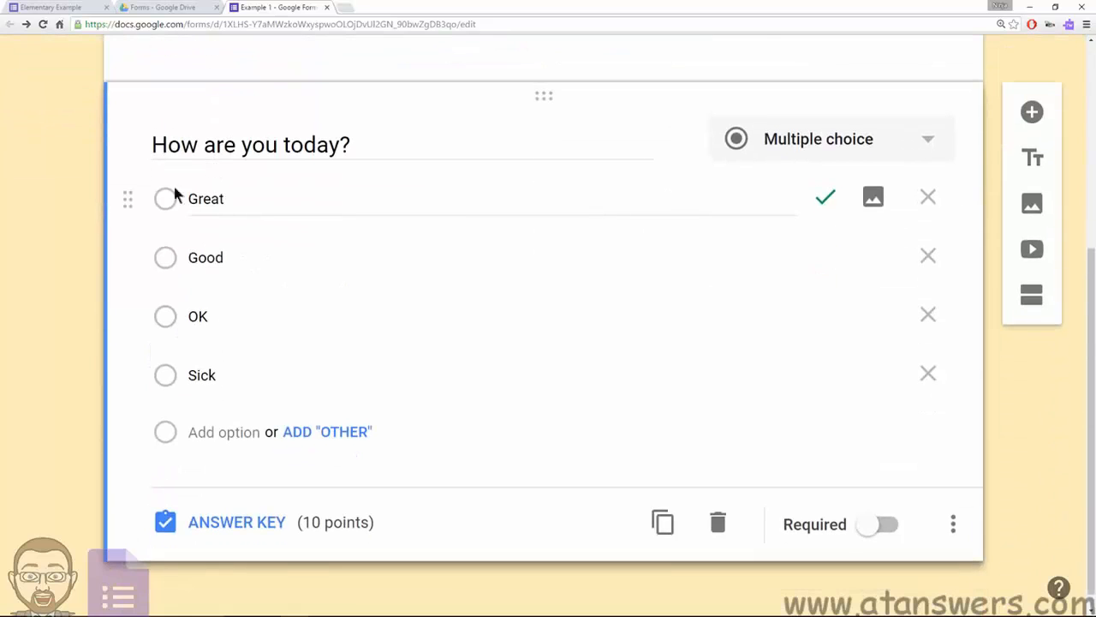
key("ctrl+plus")
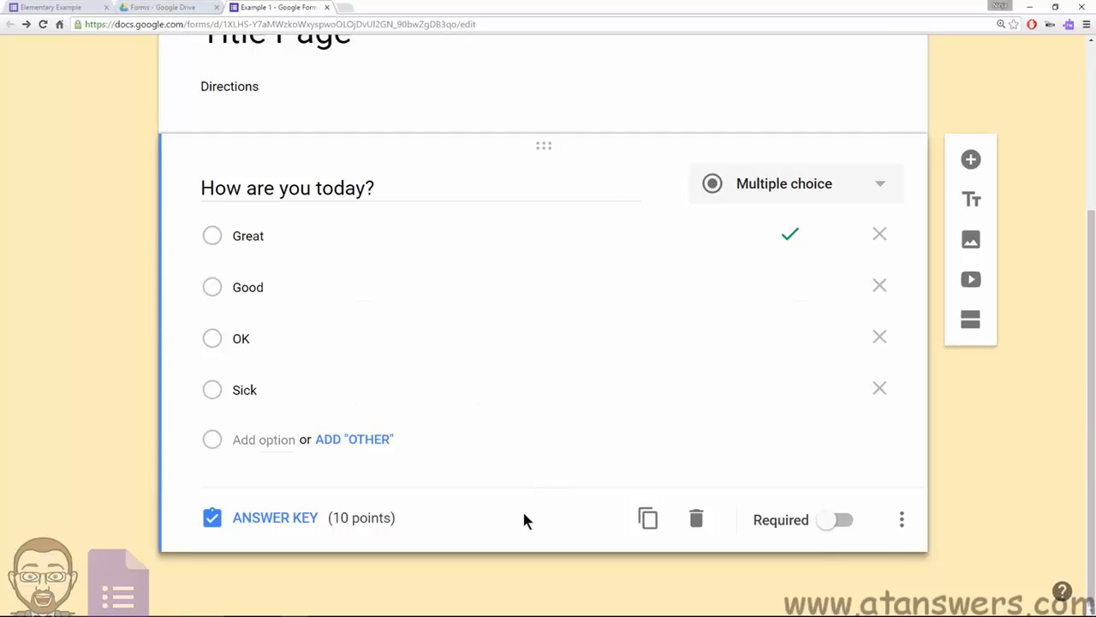
left_click(971, 159)
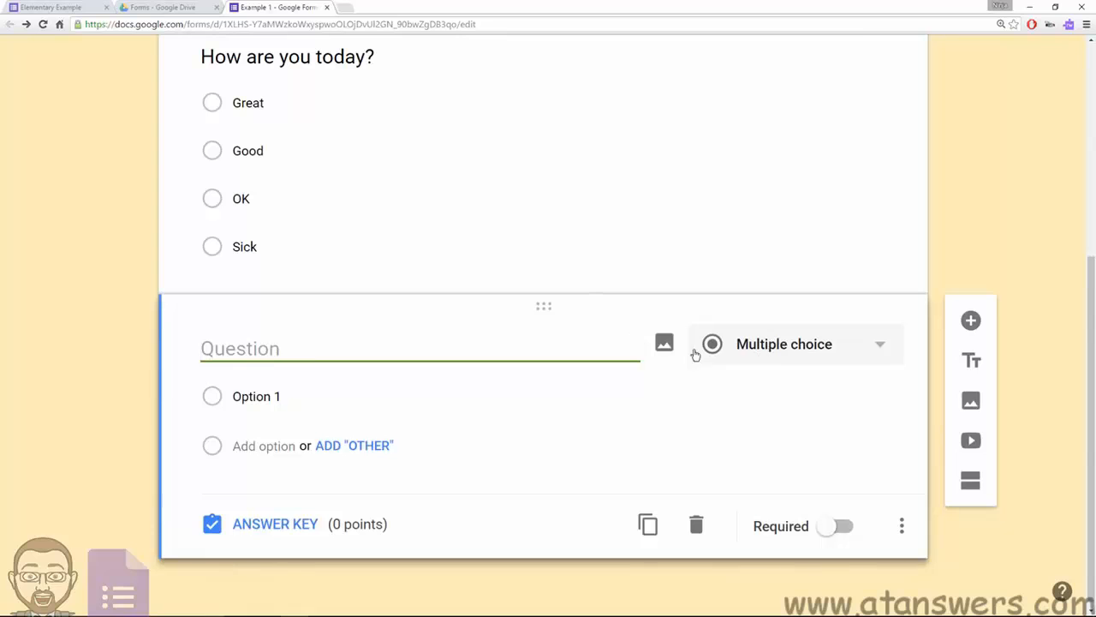
left_click(820, 346)
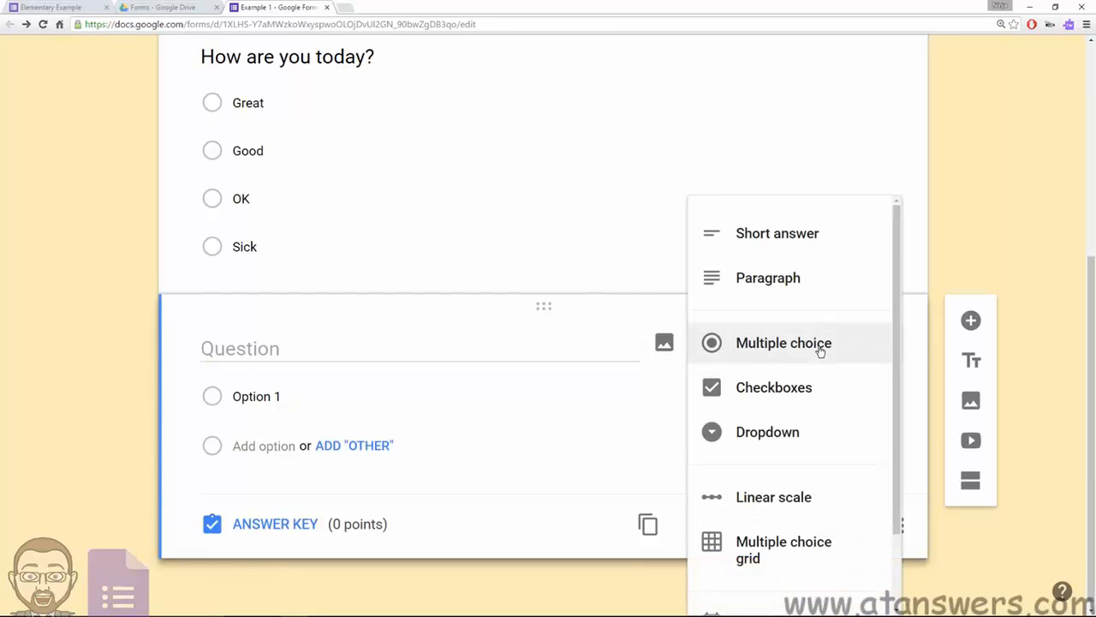
left_click(803, 390)
left_click(282, 351)
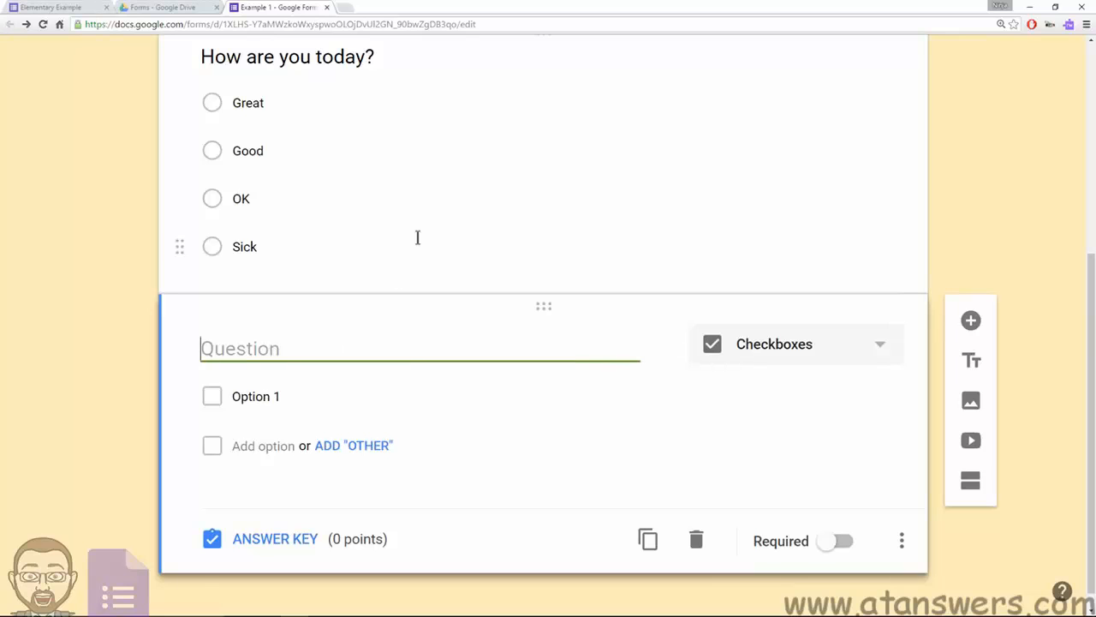
- Enter "what is a multiple of 3" as the text of the new checkboxes question
type("what is ")
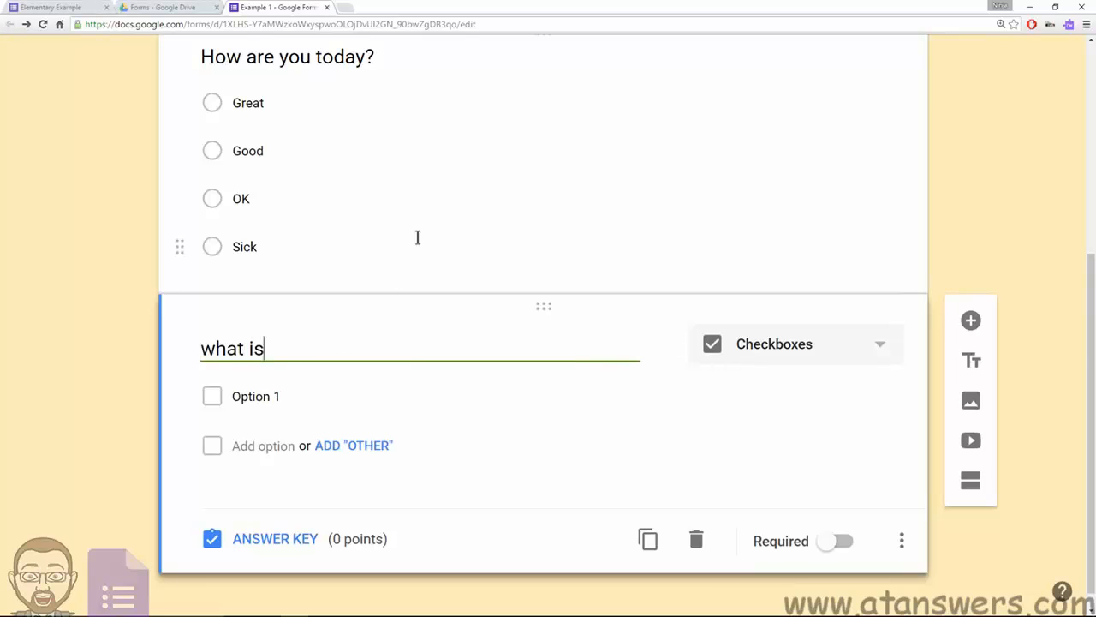
type("a")
key("BackSpace")
type("a mj")
key("BackSpace")
type("ultiple ")
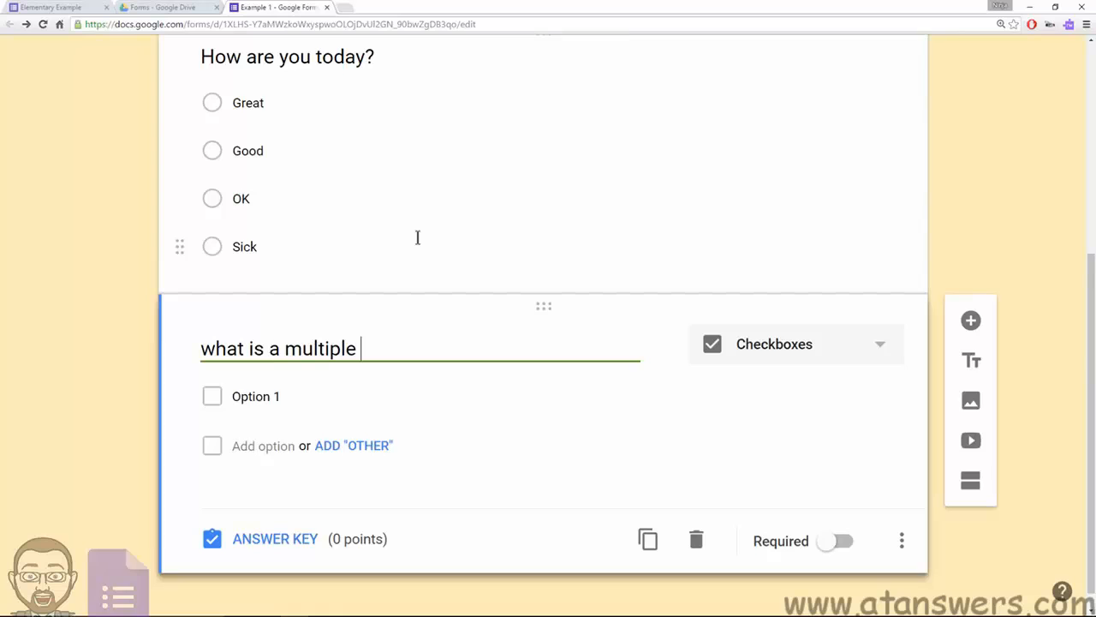
type("of 3")
- Give the multiple of 3 question four answer options: 3, 6, 4 and 5
left_click(257, 397)
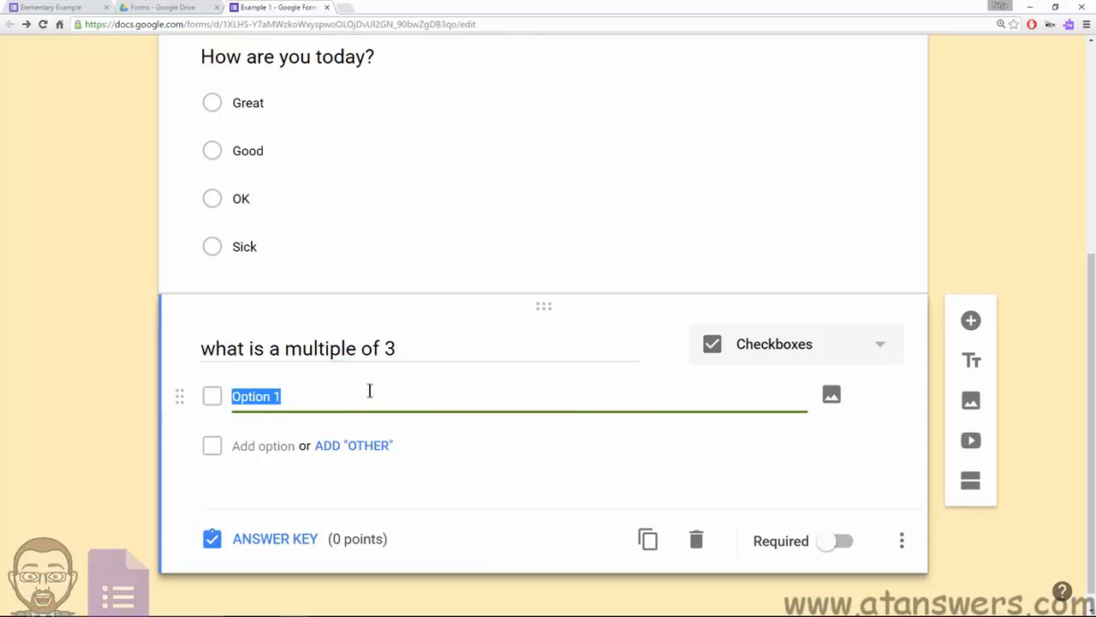
type("3")
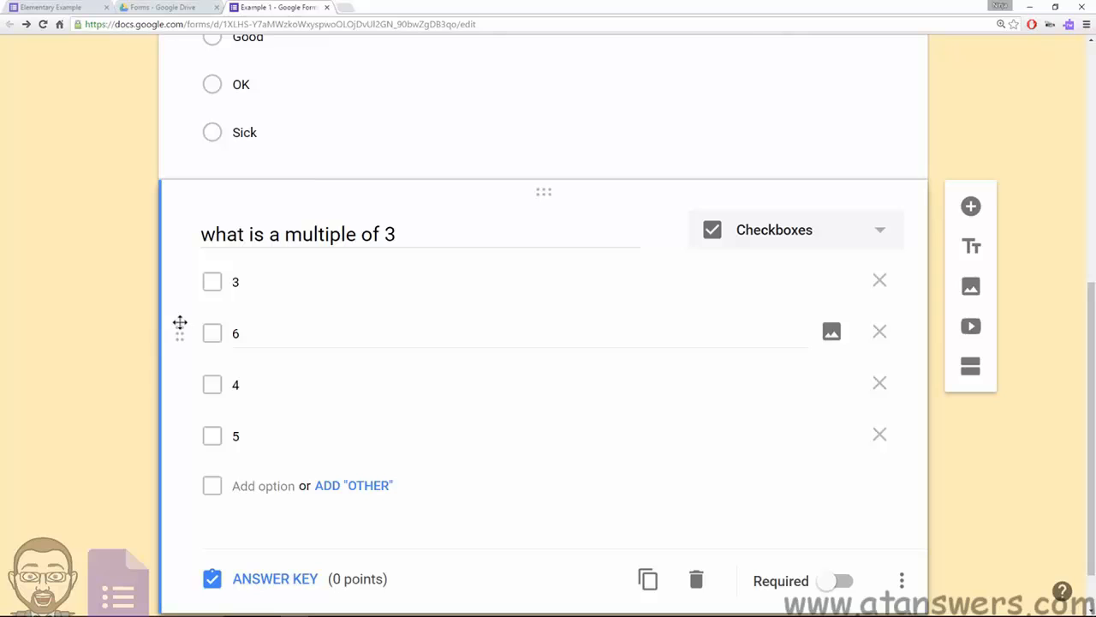
scroll(325, 380, "down", 1)
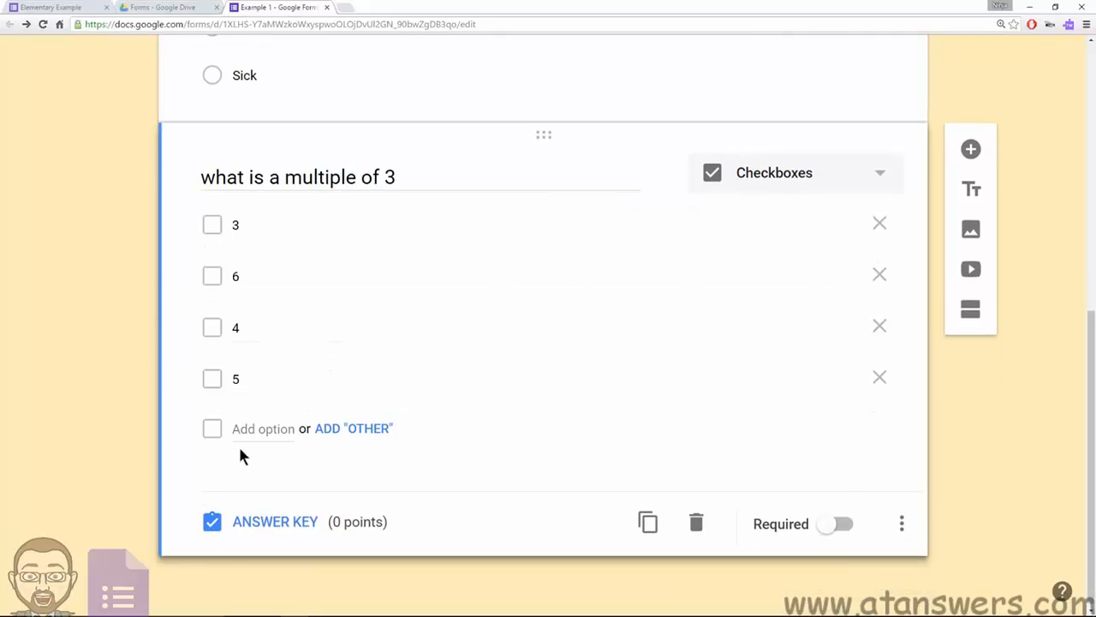
- Mark 3 and 6 as the correct answers in the multiple of 3 question's answer key, and return to editing the question
left_click(265, 523)
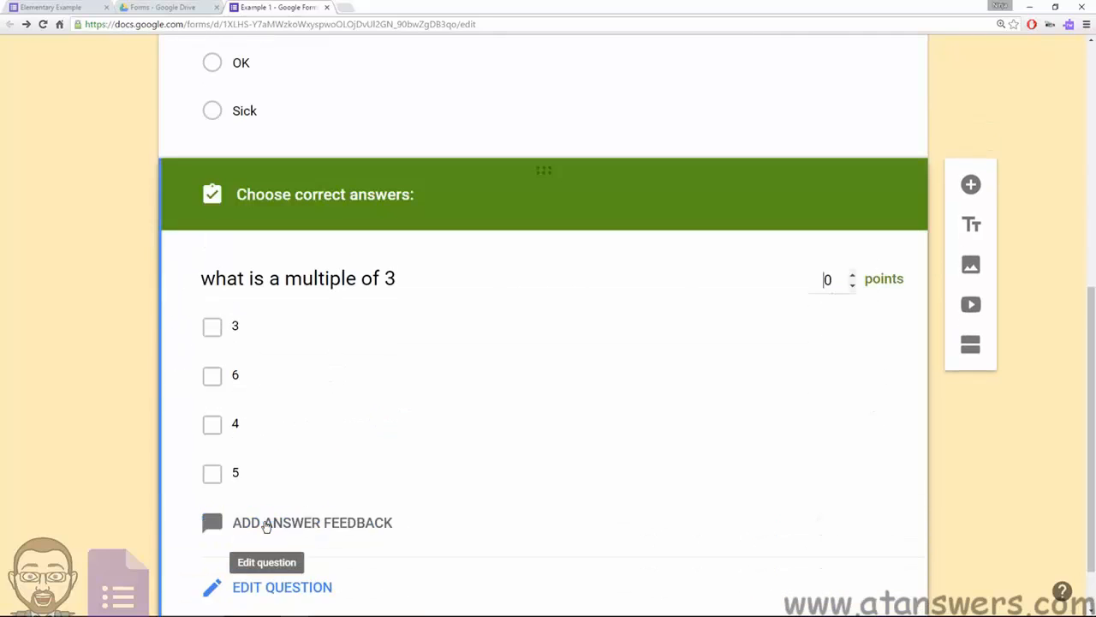
left_click(282, 333)
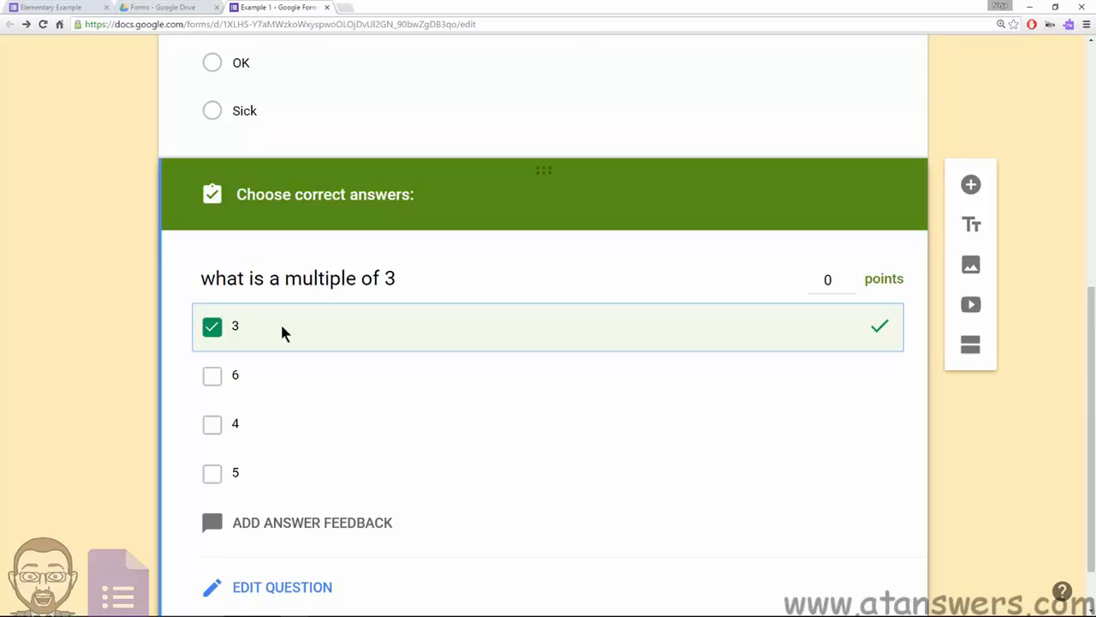
left_click(294, 383)
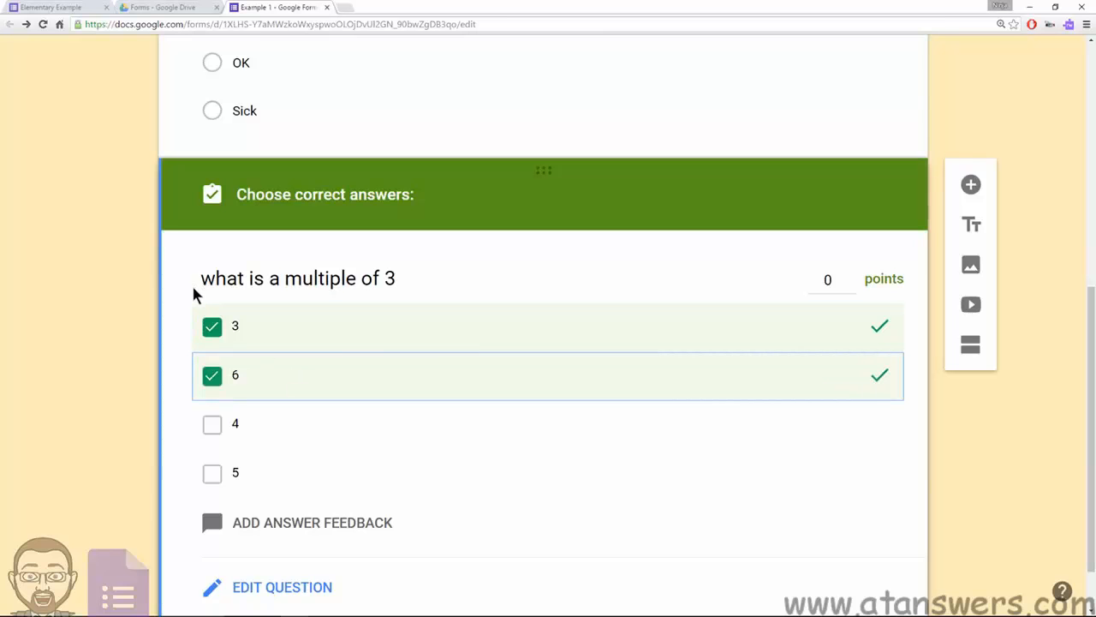
scroll(196, 291, "down", 1)
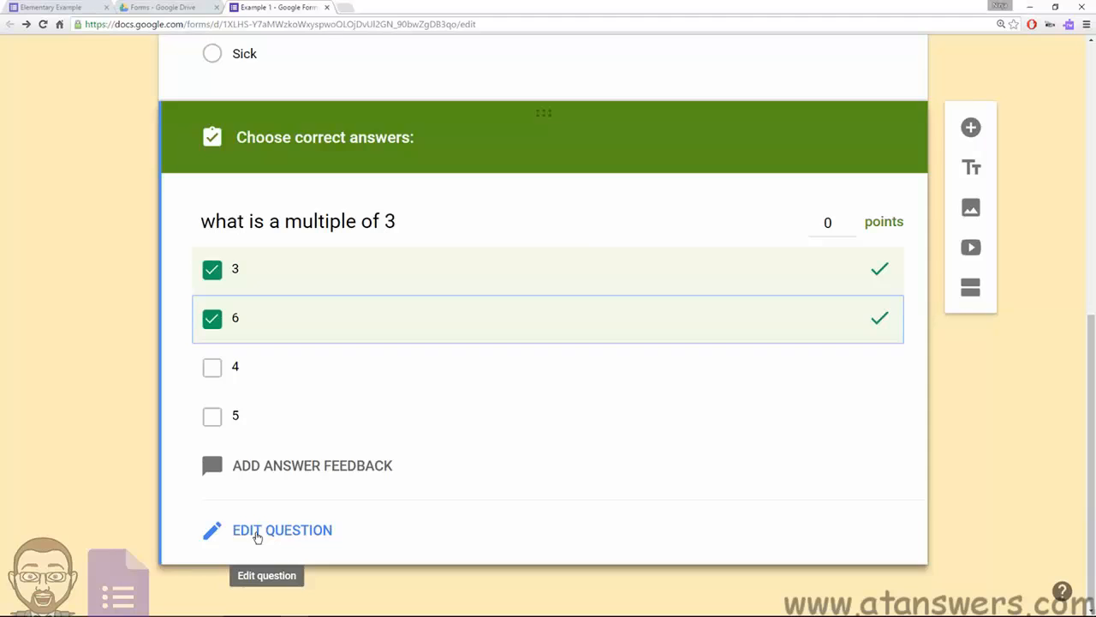
left_click(257, 537)
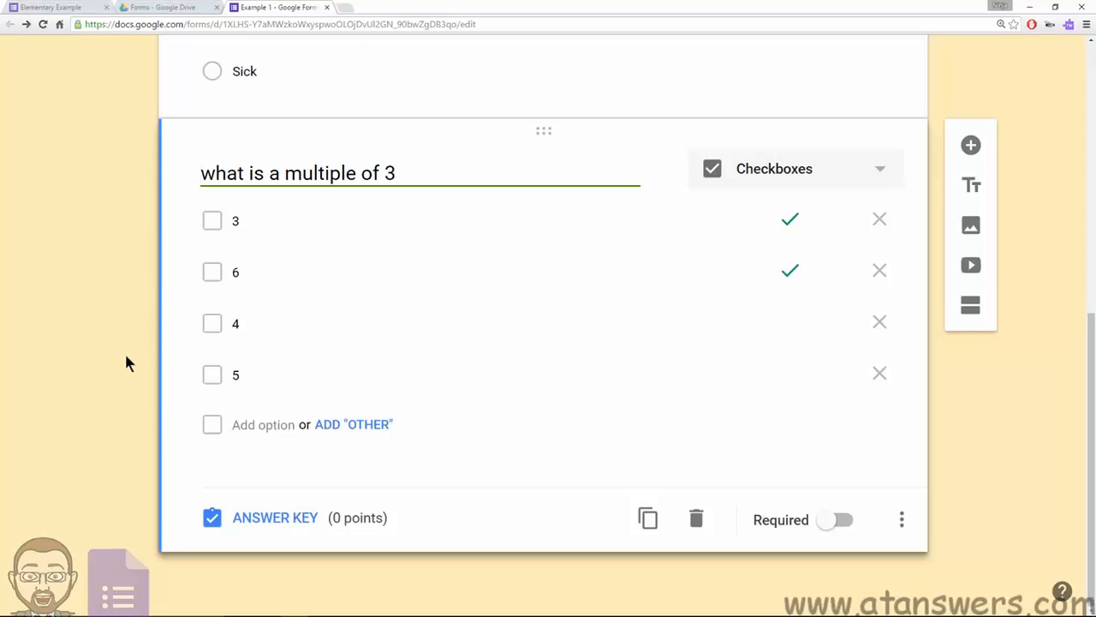
- Preview the form, try selecting Good for "How are you today?", examine both questions, and close the preview without submitting
scroll(308, 350, "up", 6)
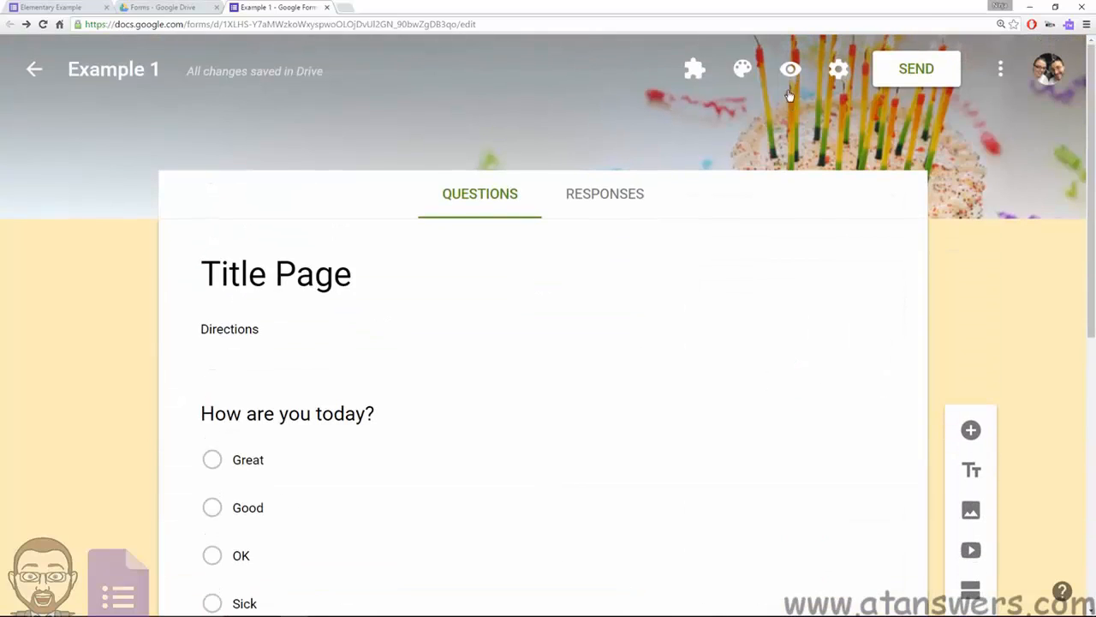
left_click(791, 68)
scroll(424, 245, "down", 2)
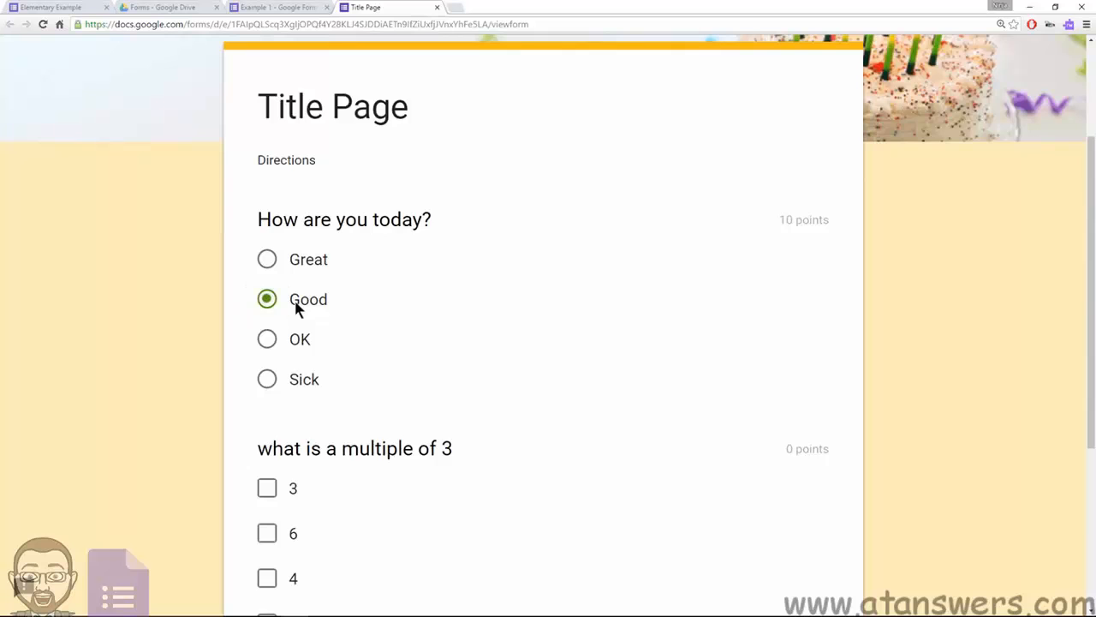
scroll(296, 309, "down", 2)
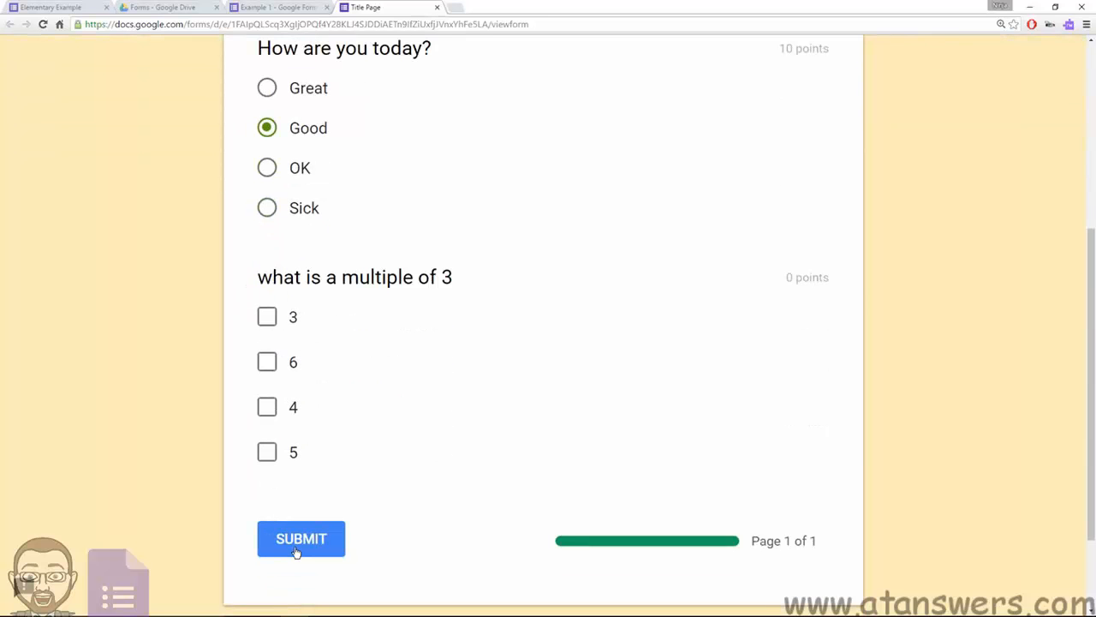
scroll(299, 488, "up", 4)
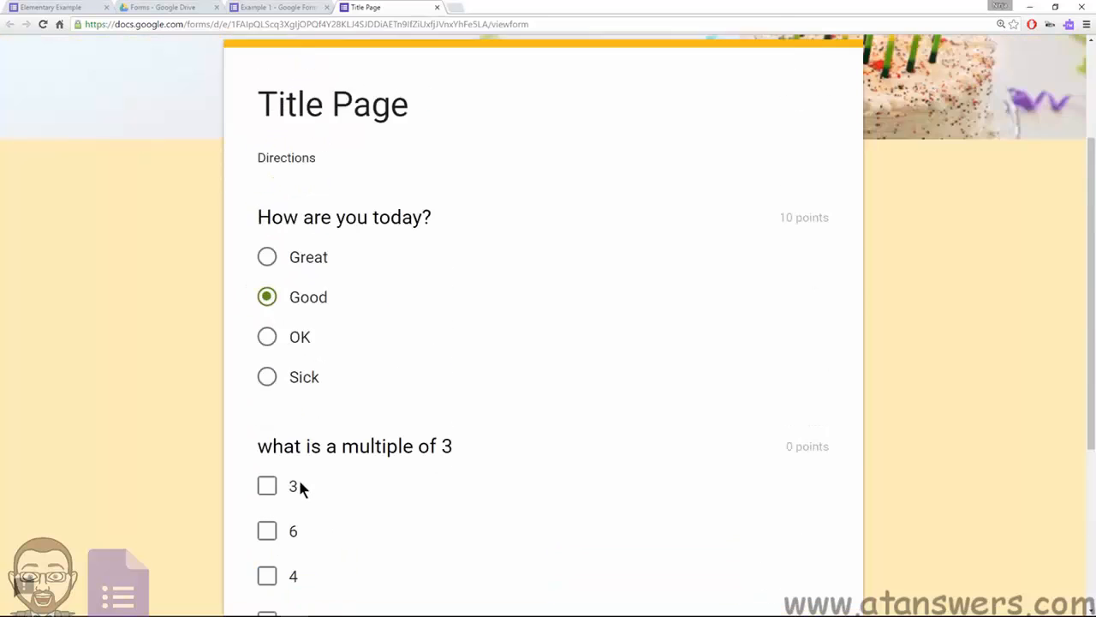
left_click(437, 10)
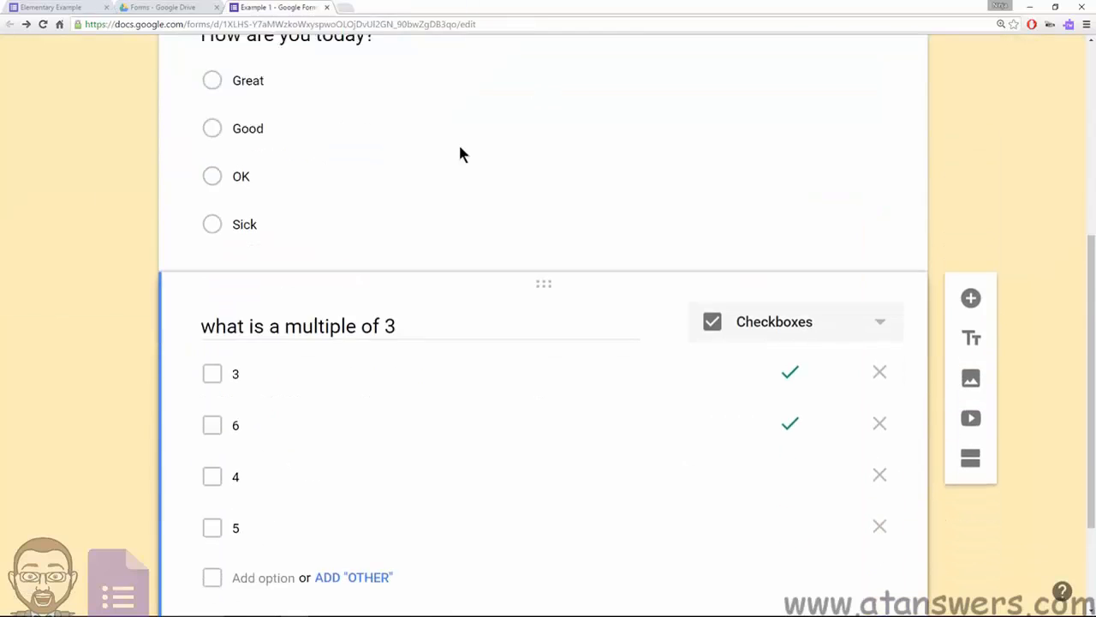
- Make both "what is a multiple of 3" and "How are you today?" required questions
scroll(454, 171, "down", 2)
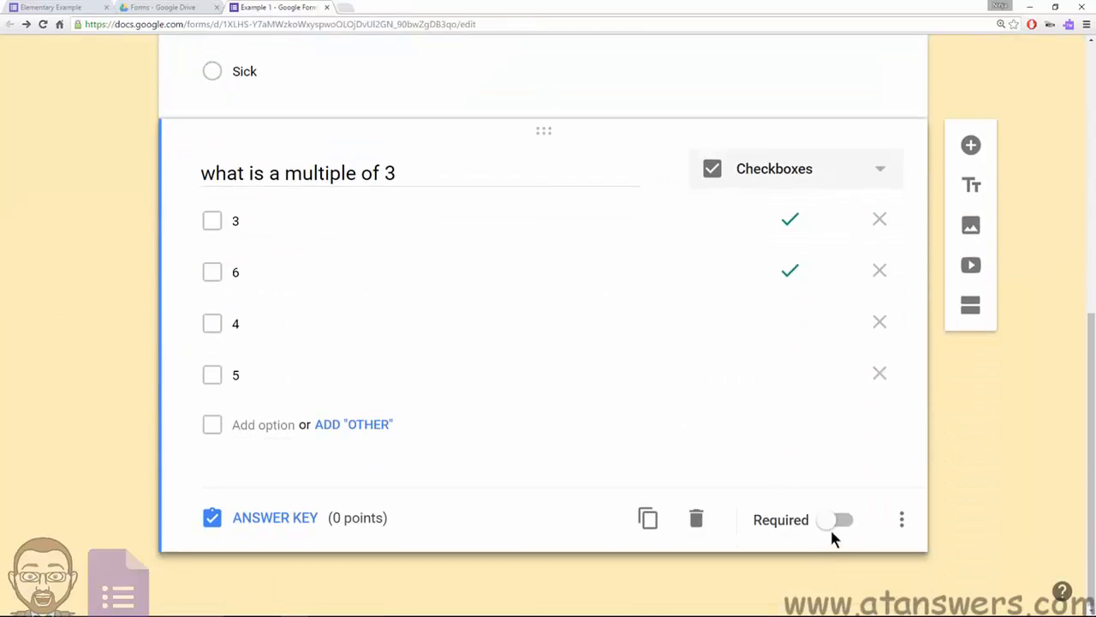
left_click(835, 520)
scroll(832, 321, "up", 5)
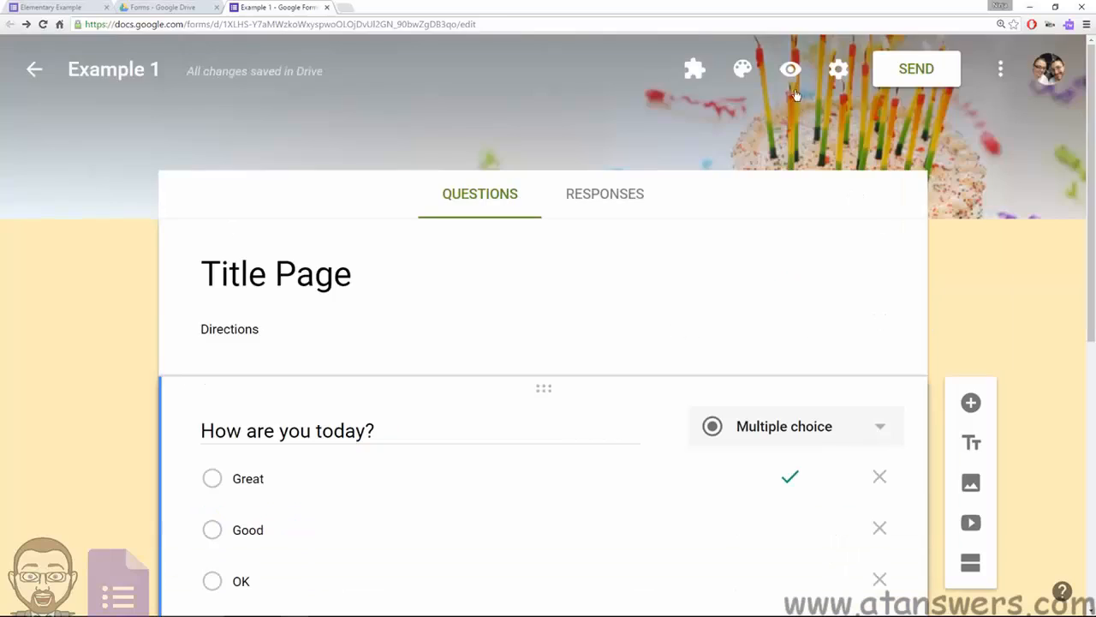
- Preview the form, answer only "How are you today?" with Good, try submitting it, and close the preview
left_click(788, 70)
scroll(345, 215, "down", 3)
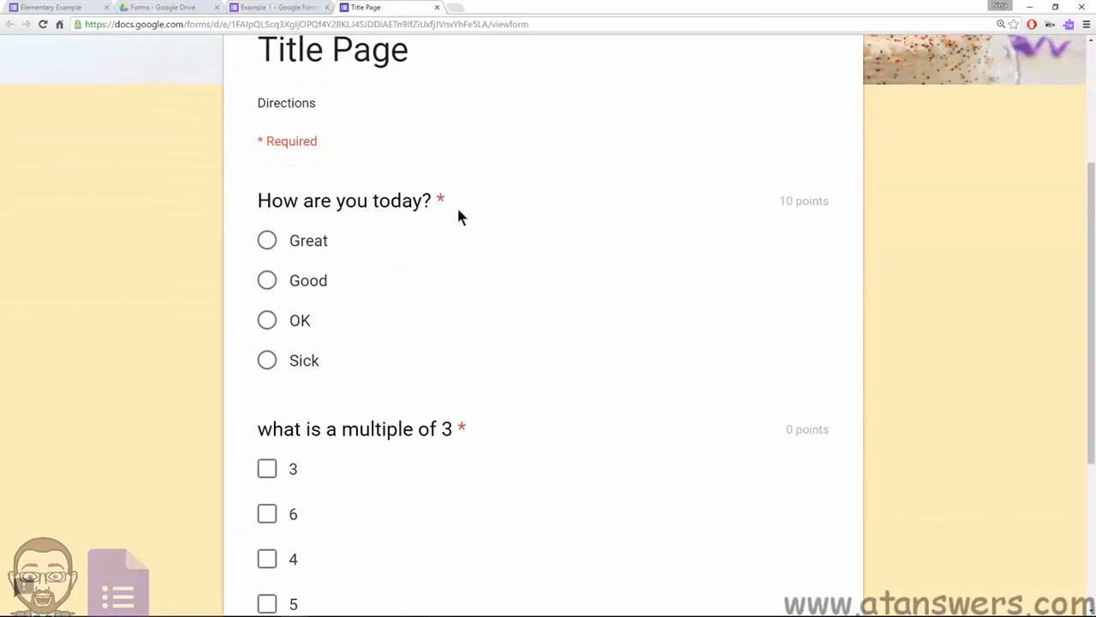
left_click(268, 282)
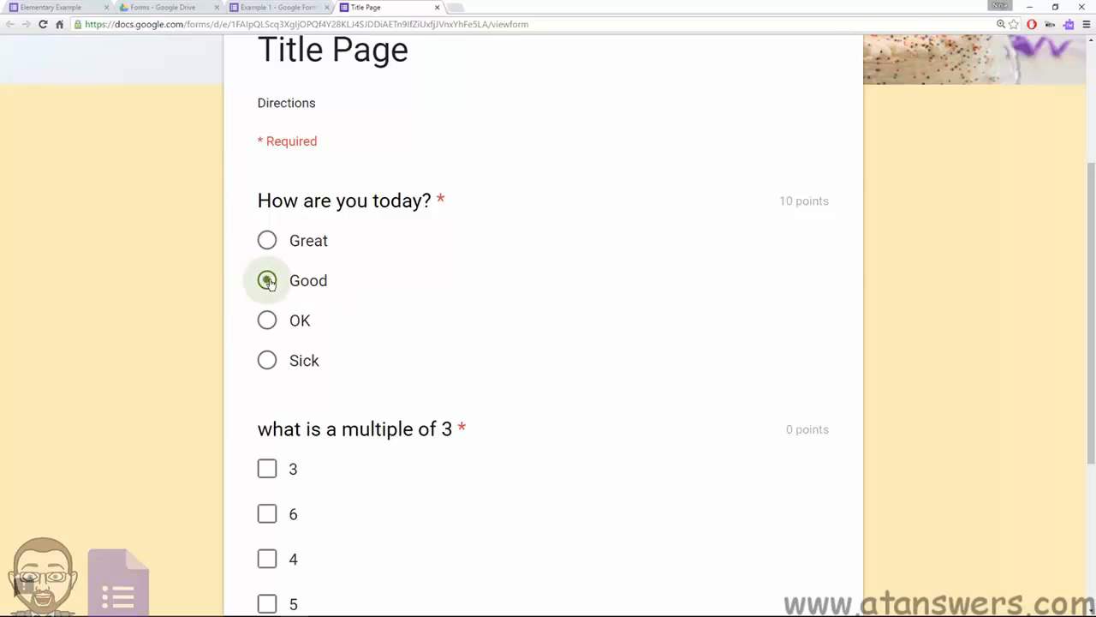
scroll(220, 286, "down", 3)
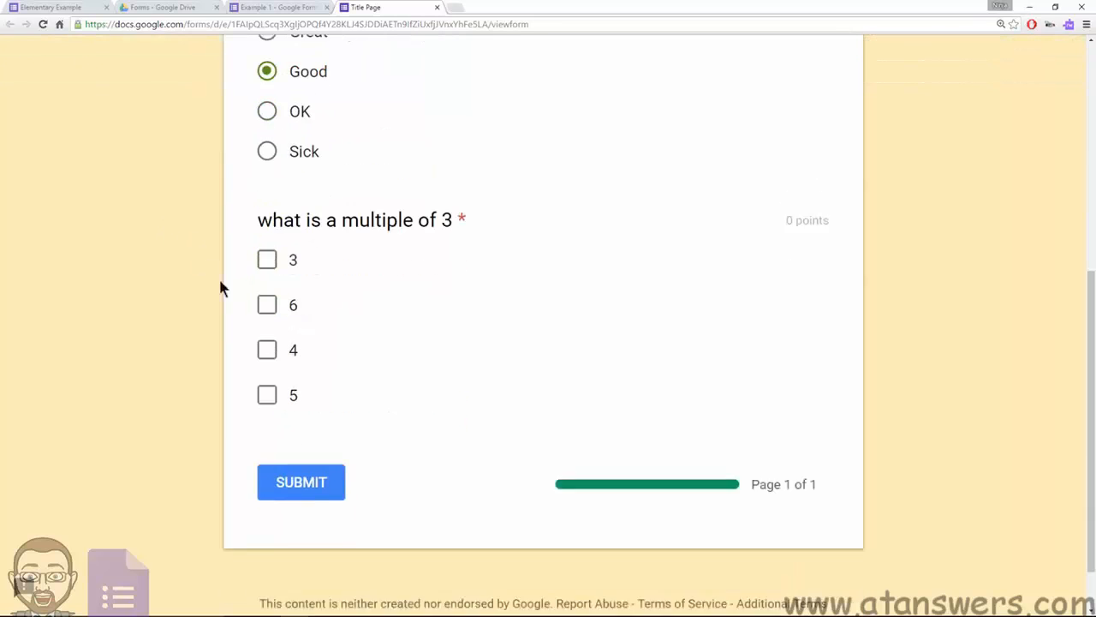
left_click(326, 477)
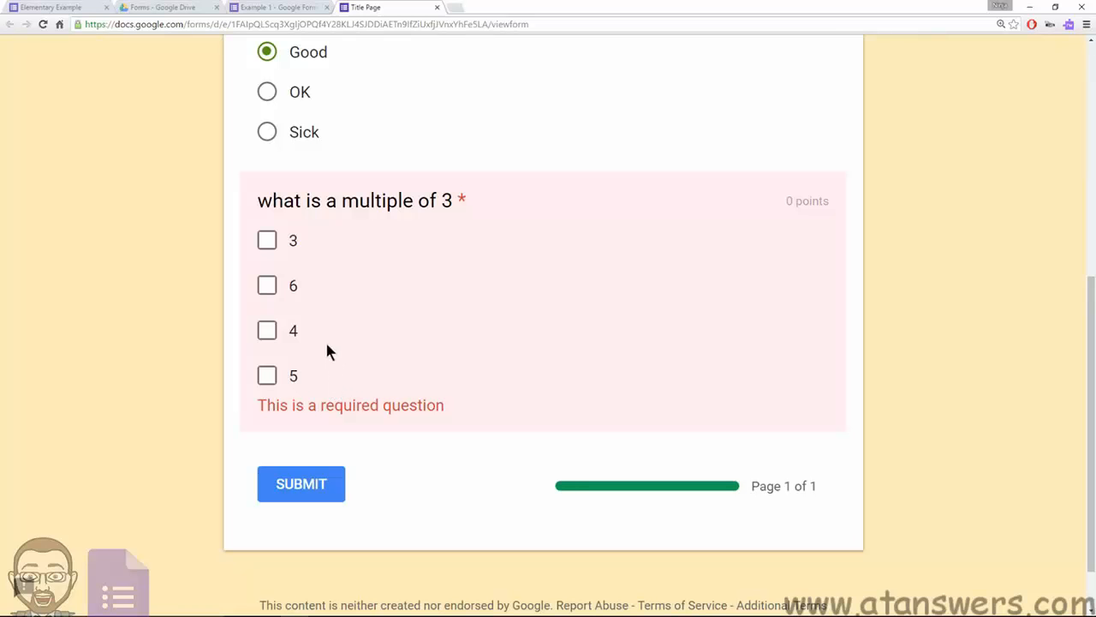
scroll(326, 309, "up", 4)
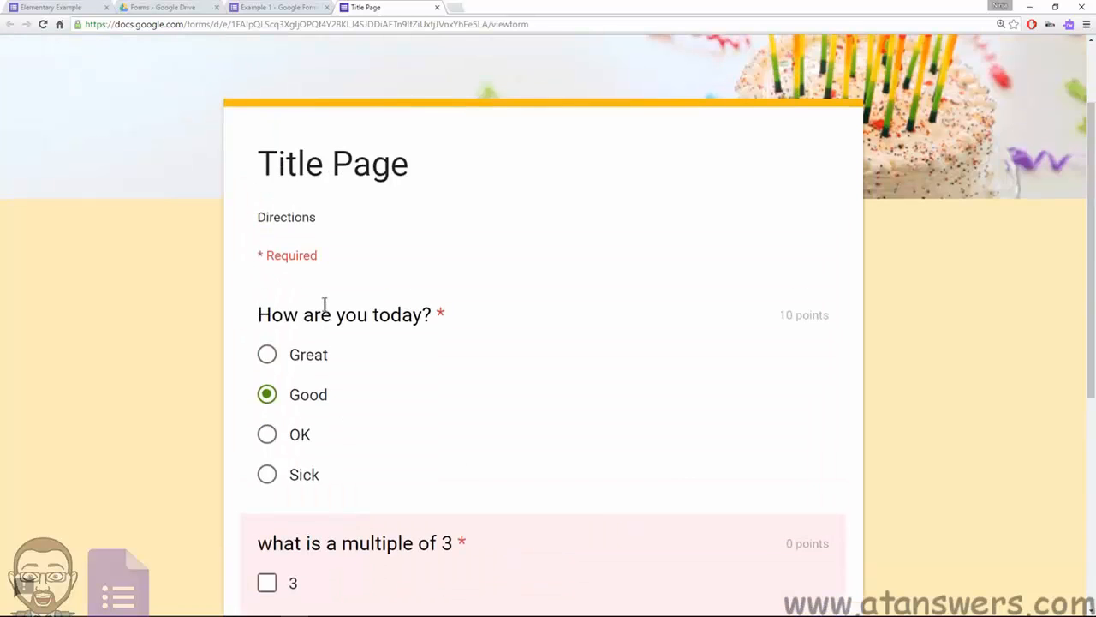
left_click(437, 8)
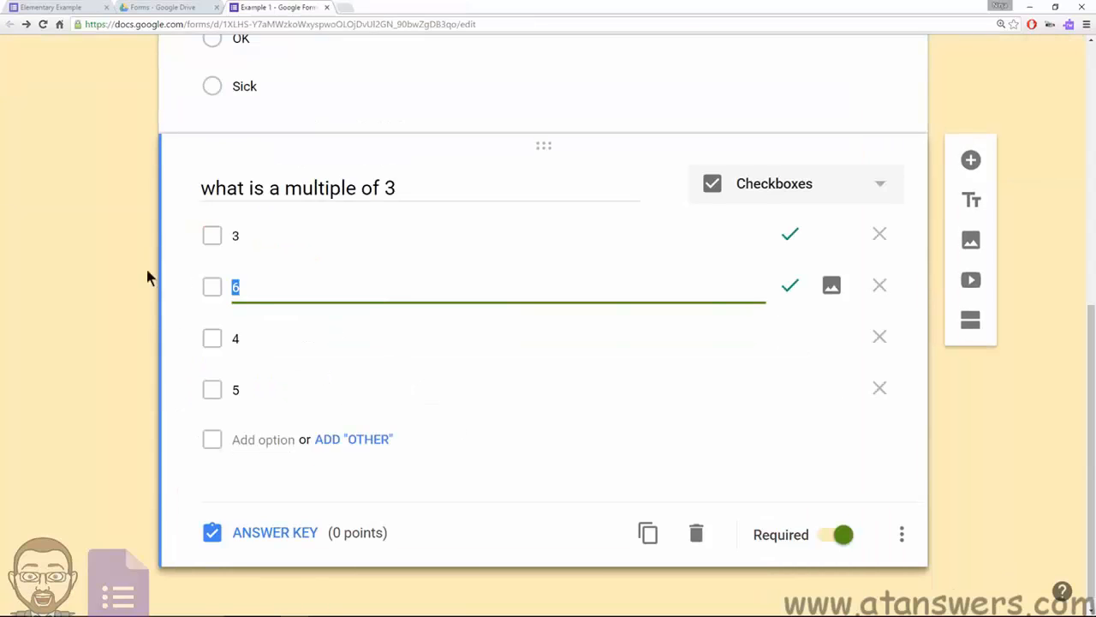
- Turn on data validation for the "what is a multiple of 3" question
left_click(57, 249)
scroll(205, 318, "up", 2)
scroll(308, 375, "down", 2)
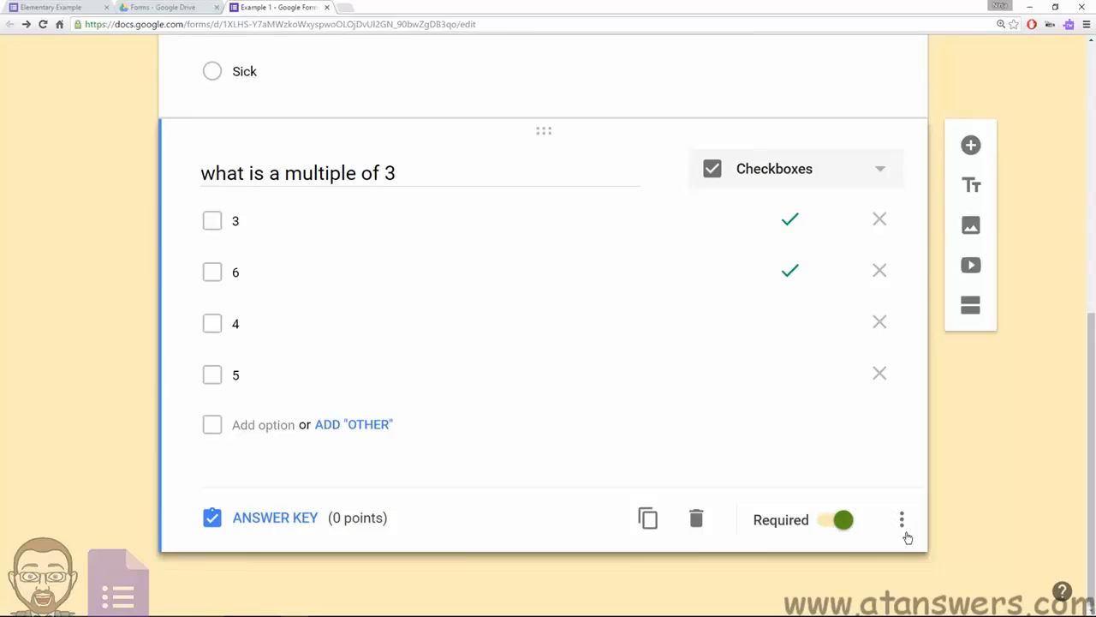
key("ctrl+plus")
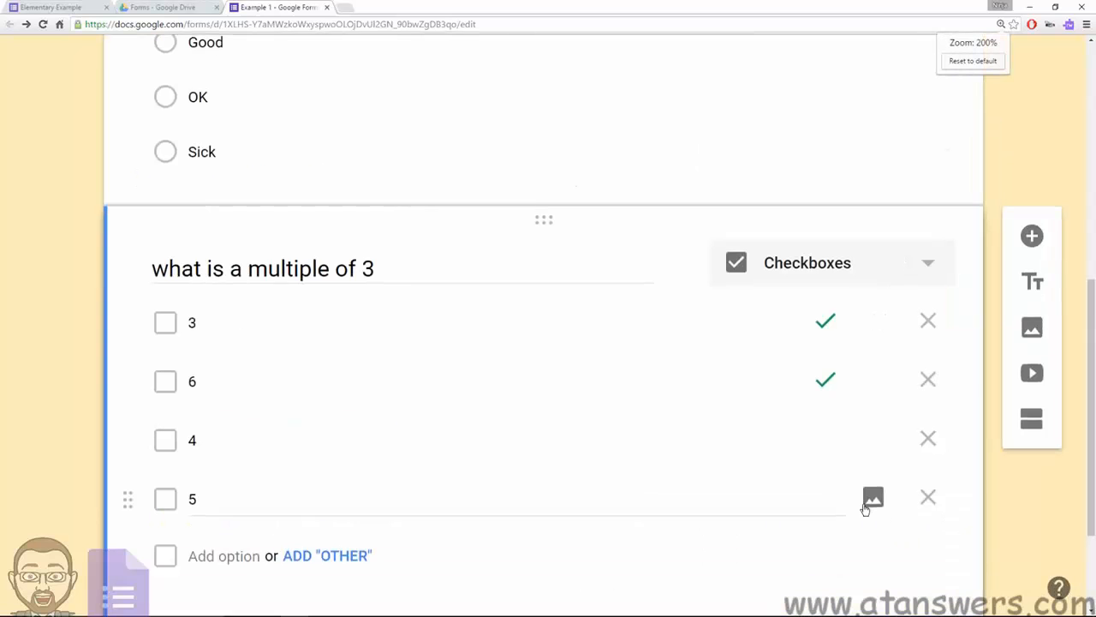
scroll(873, 500, "down", 3)
key("ctrl+plus")
scroll(890, 480, "down", 4)
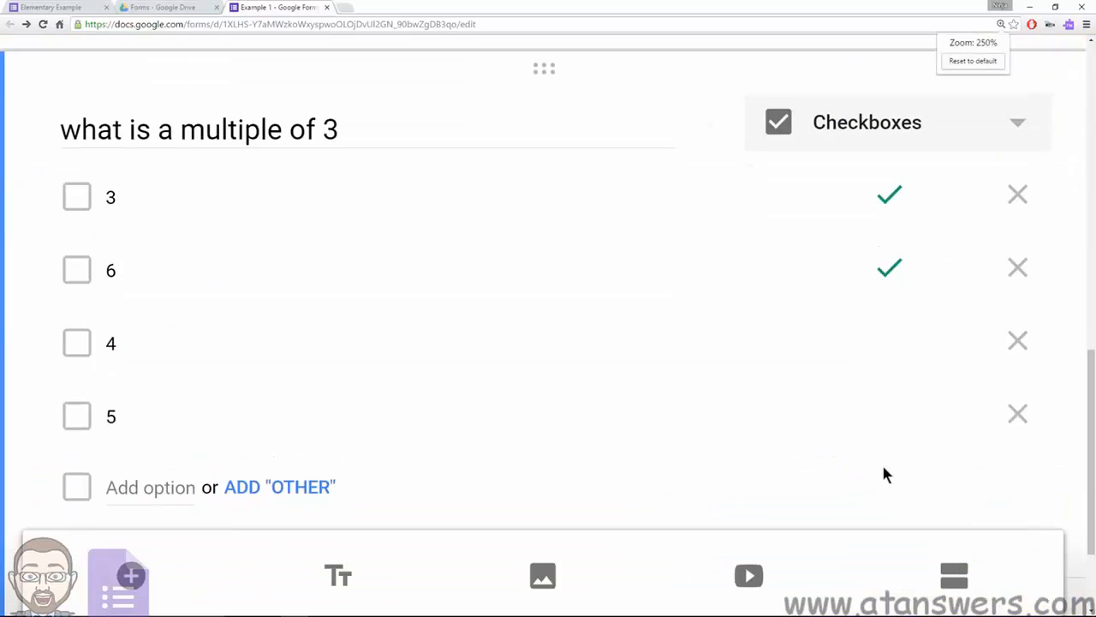
left_click(1045, 480)
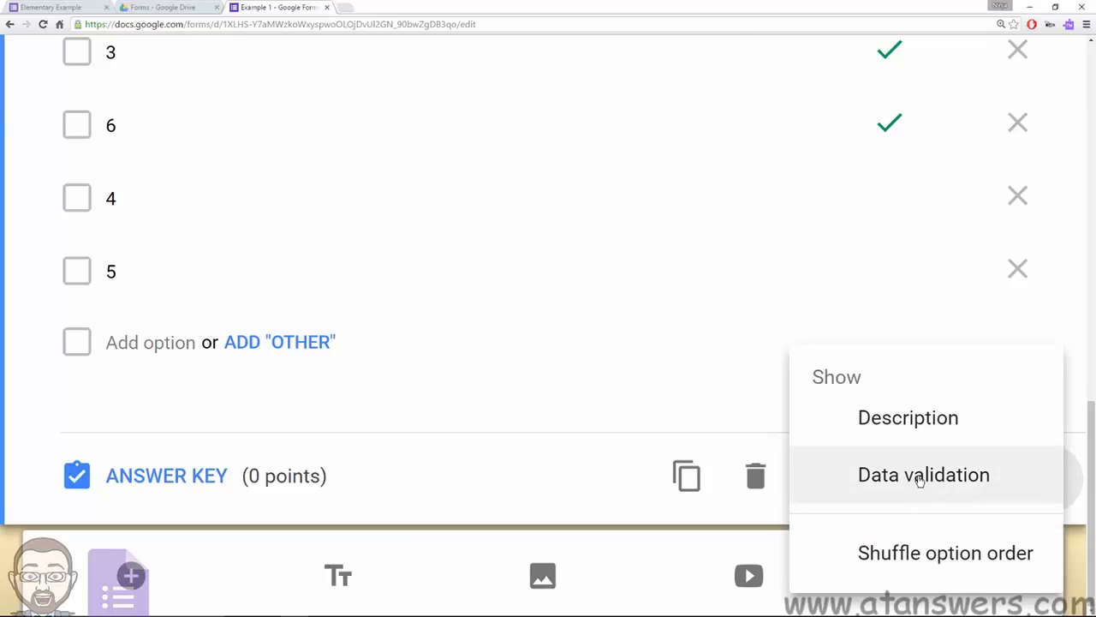
left_click(920, 476)
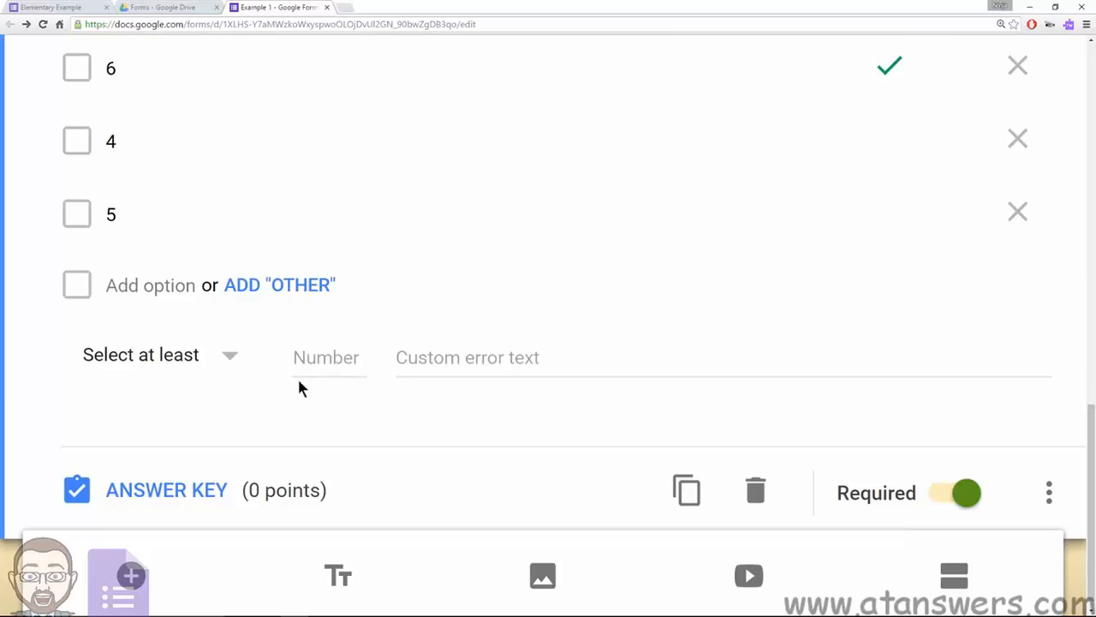
- Set the multiple of 3 question's validation rule to Select exactly 2
scroll(252, 381, "up", 2)
scroll(252, 379, "up", 1)
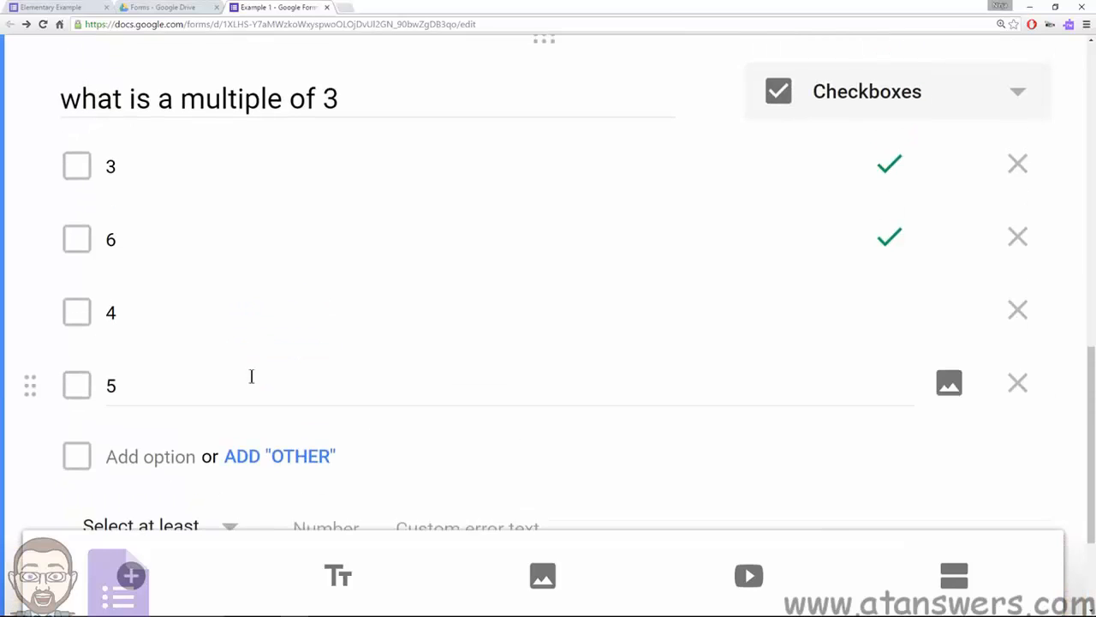
scroll(252, 378, "down", 2)
left_click(215, 411)
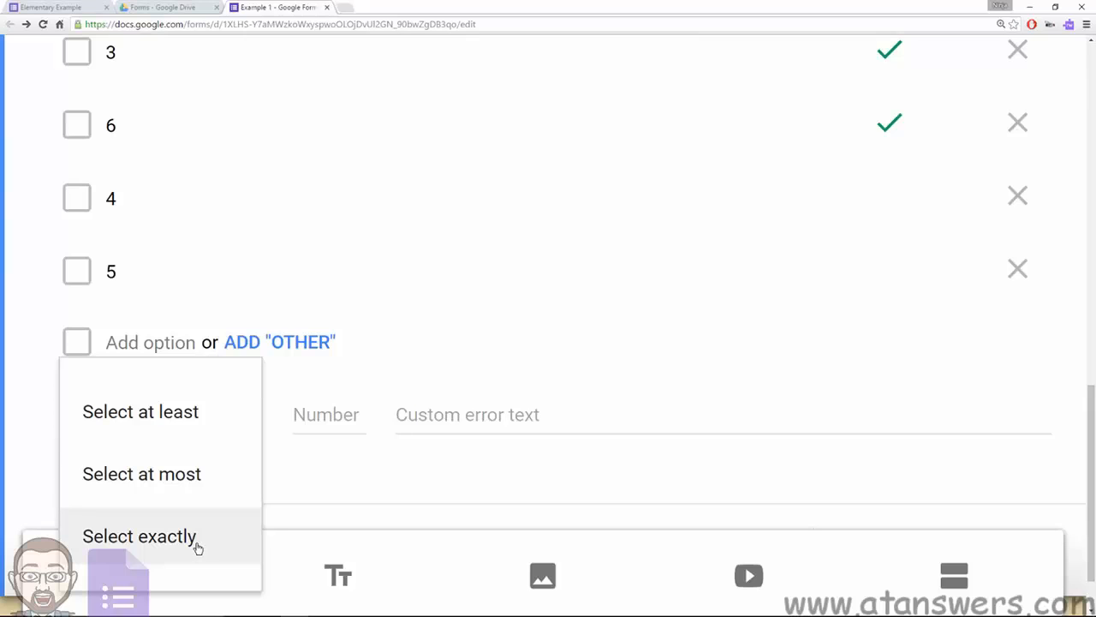
left_click(196, 540)
left_click(328, 412)
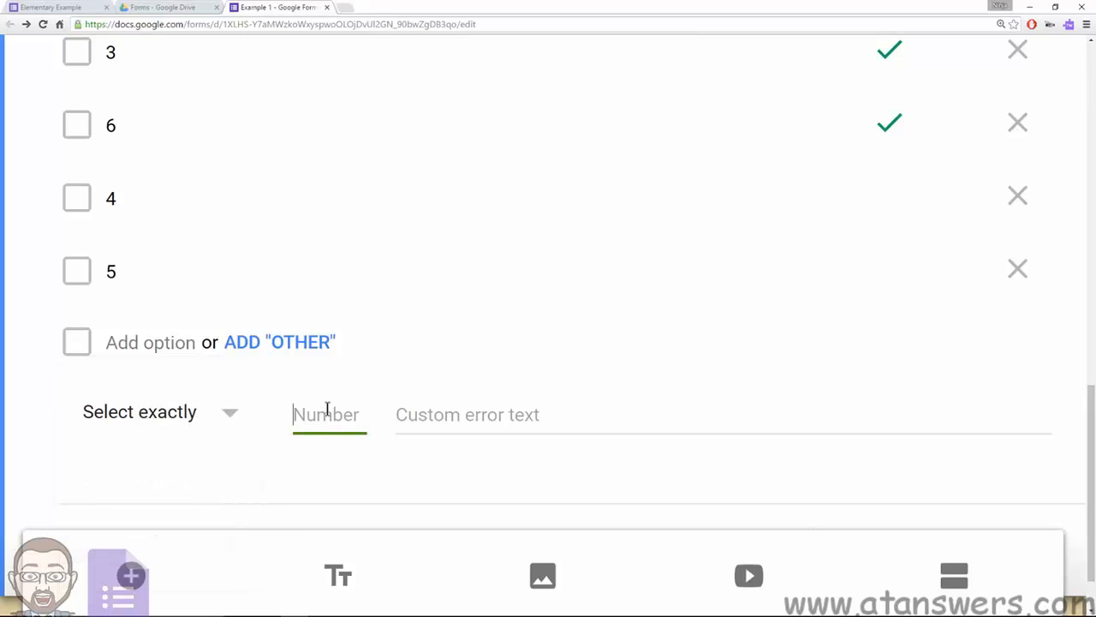
type("2")
left_click(303, 491)
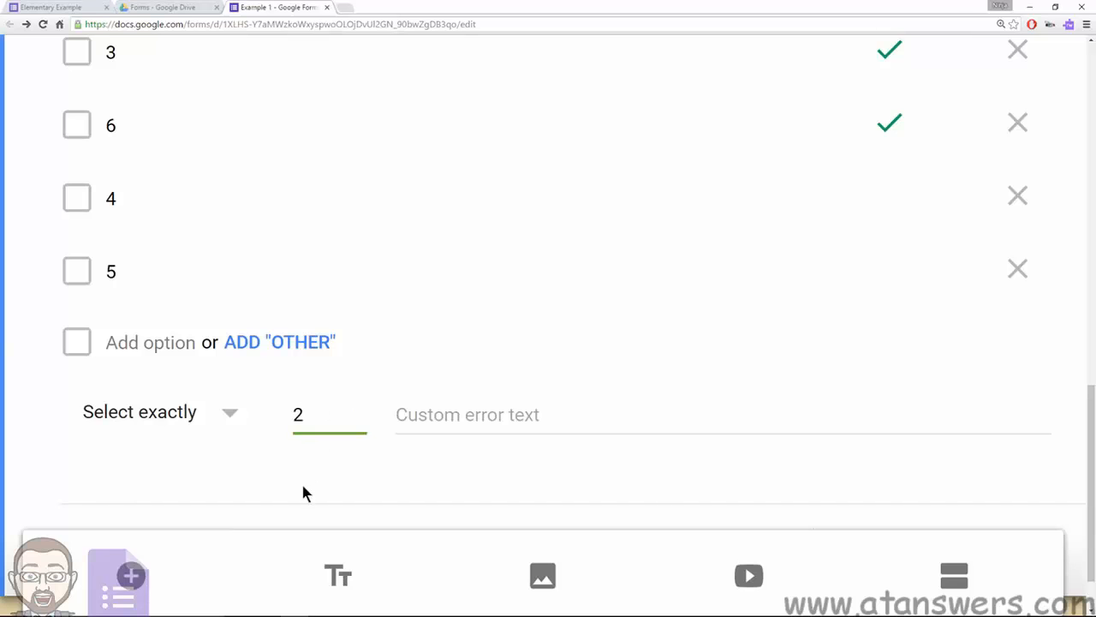
- Turn on shuffled option order for the "How are you today?" question
key("ctrl+minus")
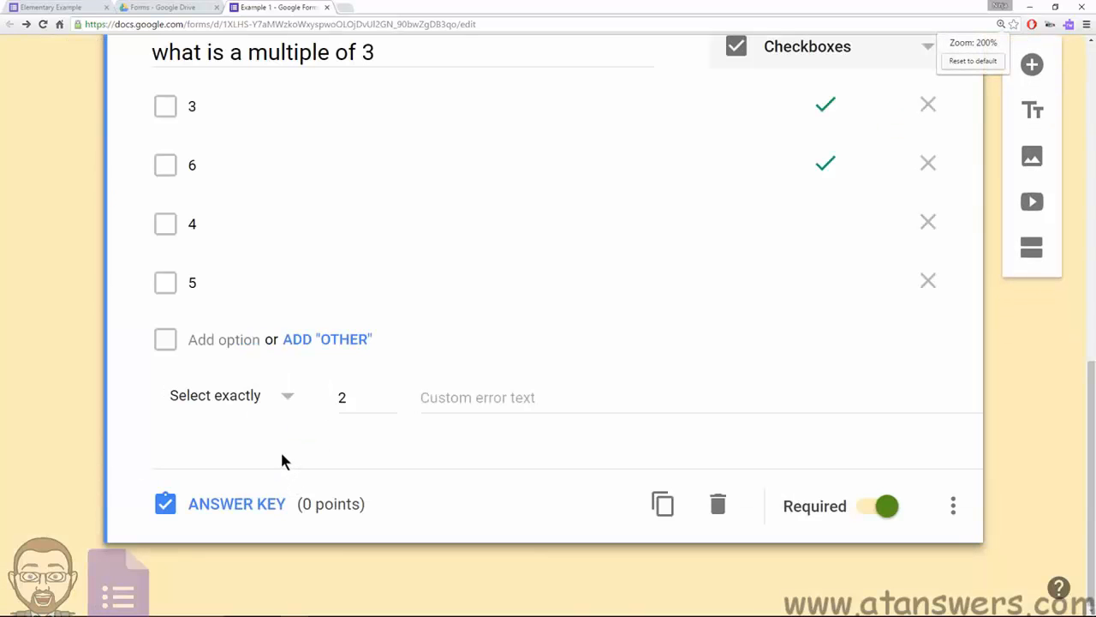
scroll(278, 460, "up", 5)
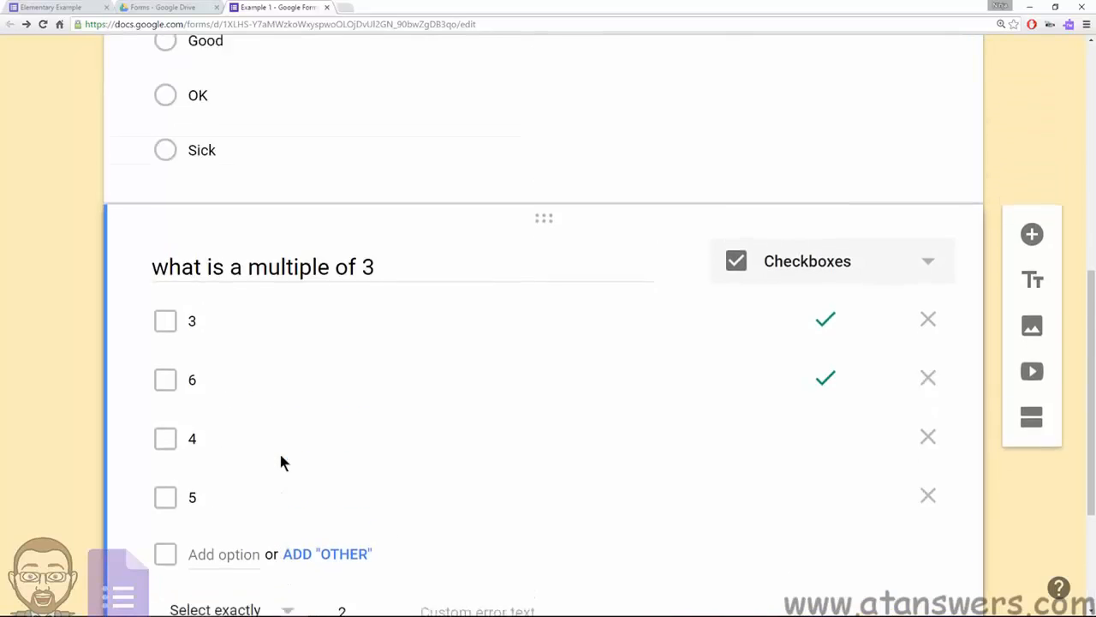
left_click(373, 246)
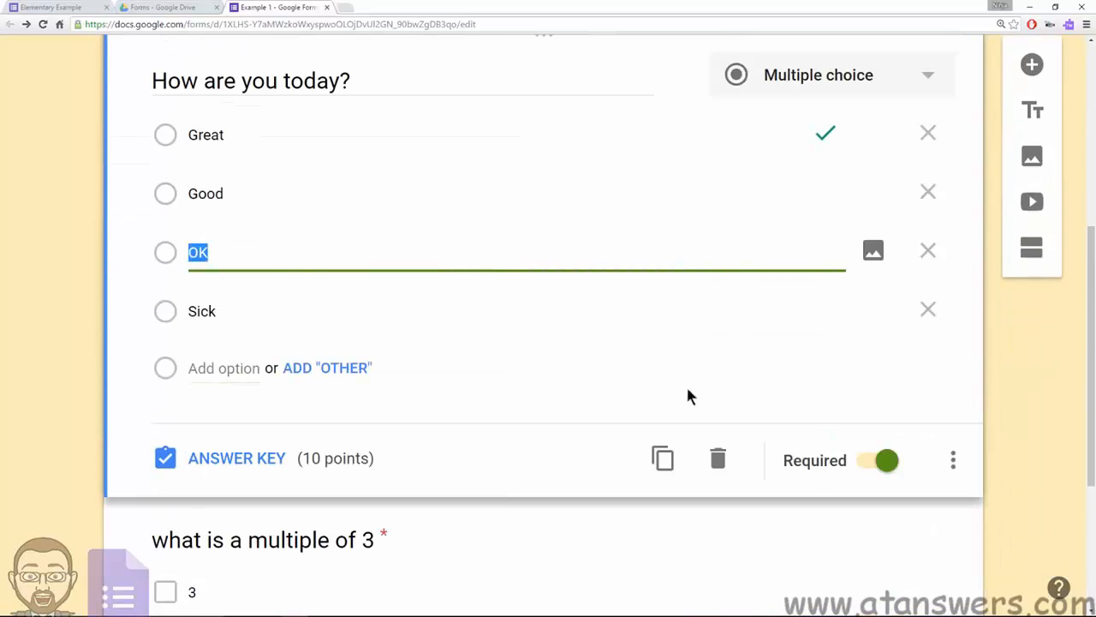
left_click(953, 460)
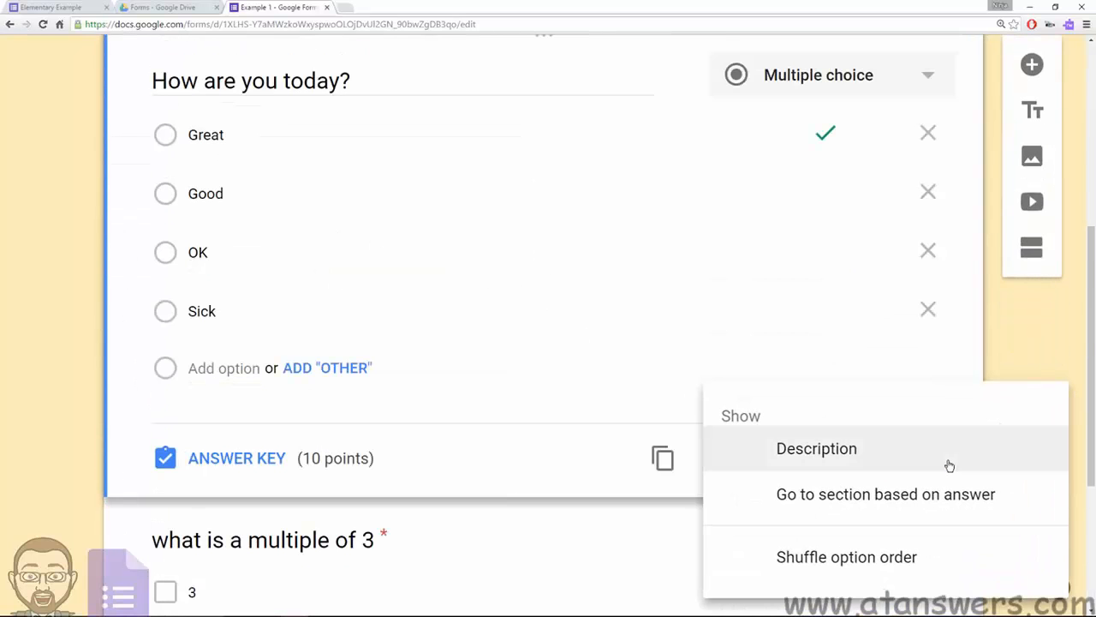
left_click(870, 567)
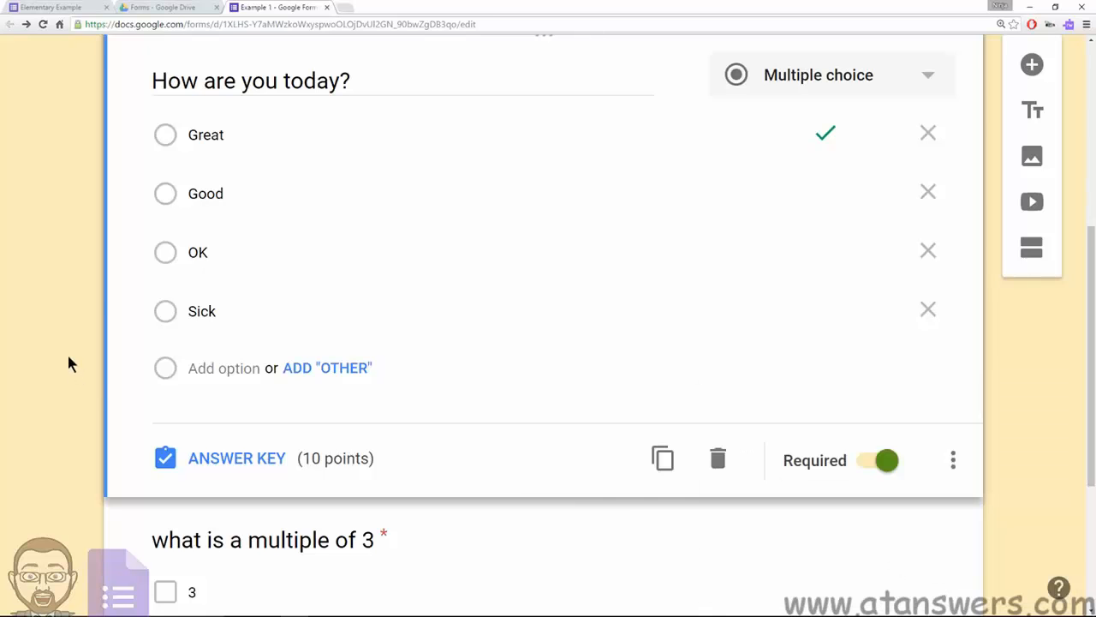
- Preview the form and check the order of the "How are you today?" answer options
scroll(66, 352, "up", 5)
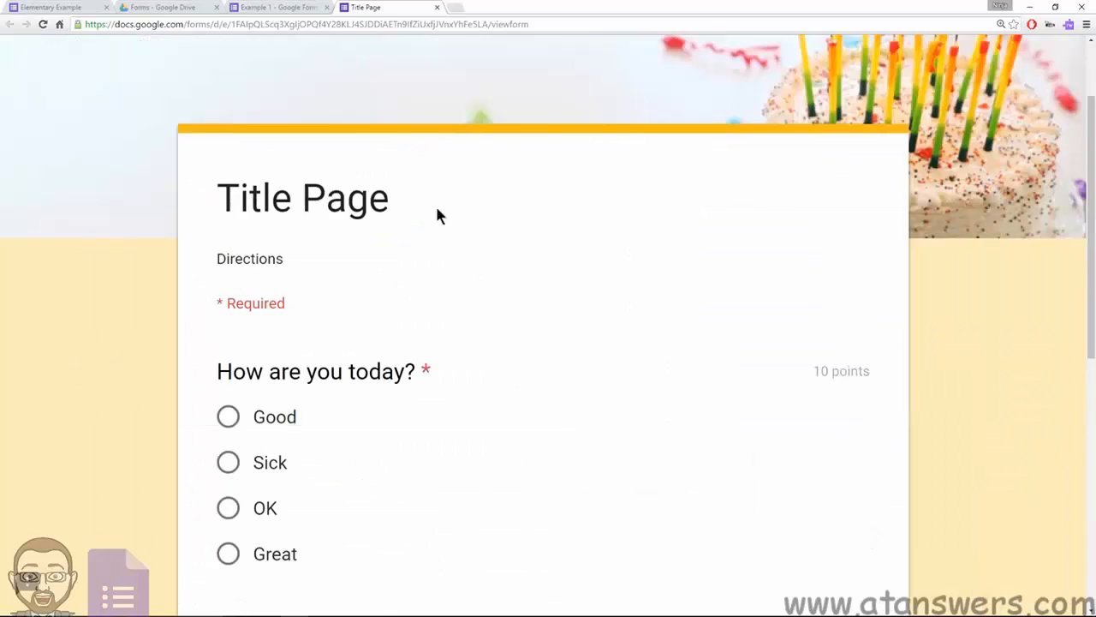
scroll(437, 214, "down", 1)
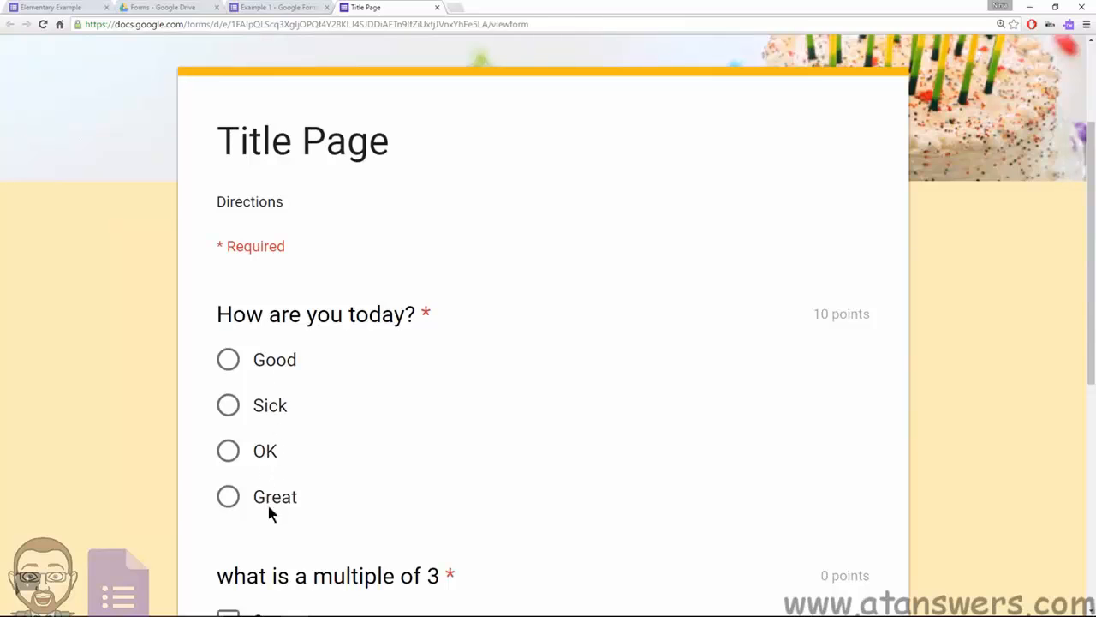
scroll(264, 343, "down", 3)
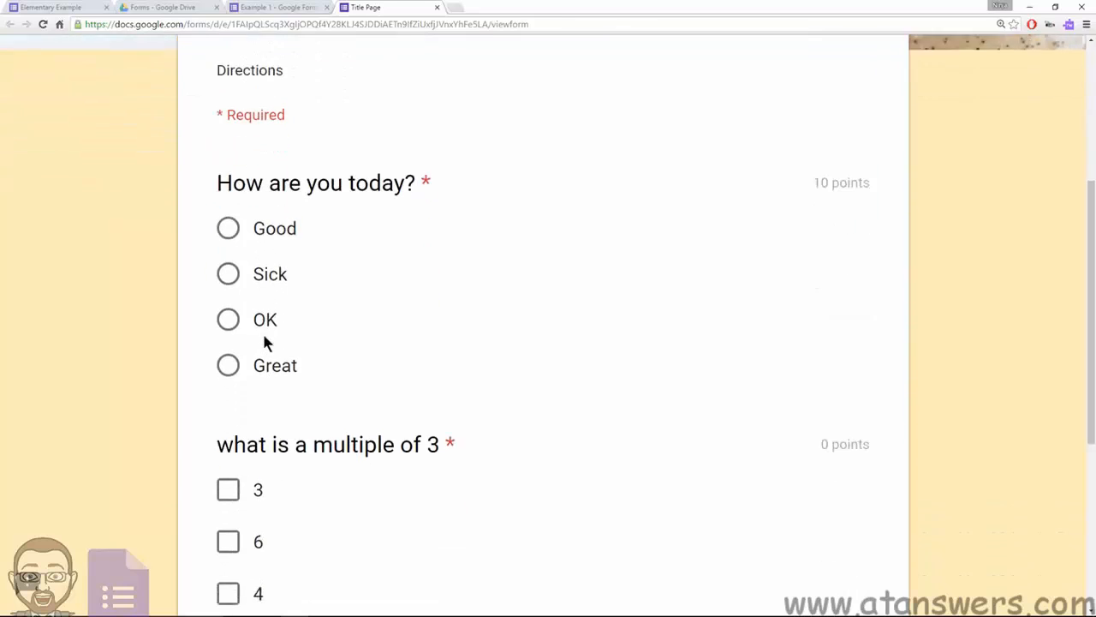
scroll(232, 423, "up", 2)
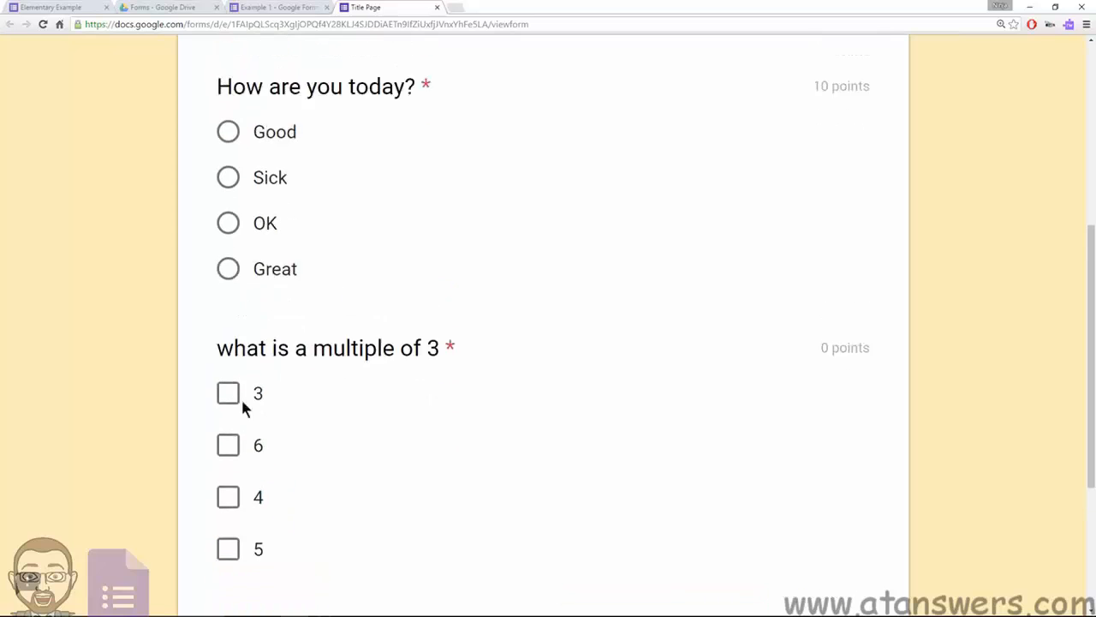
- Test the preview by answering Sick and selecting 3, 6 and 4 one after another as multiples of 3, and leave the preview without submitting
left_click(230, 236)
scroll(304, 243, "down", 2)
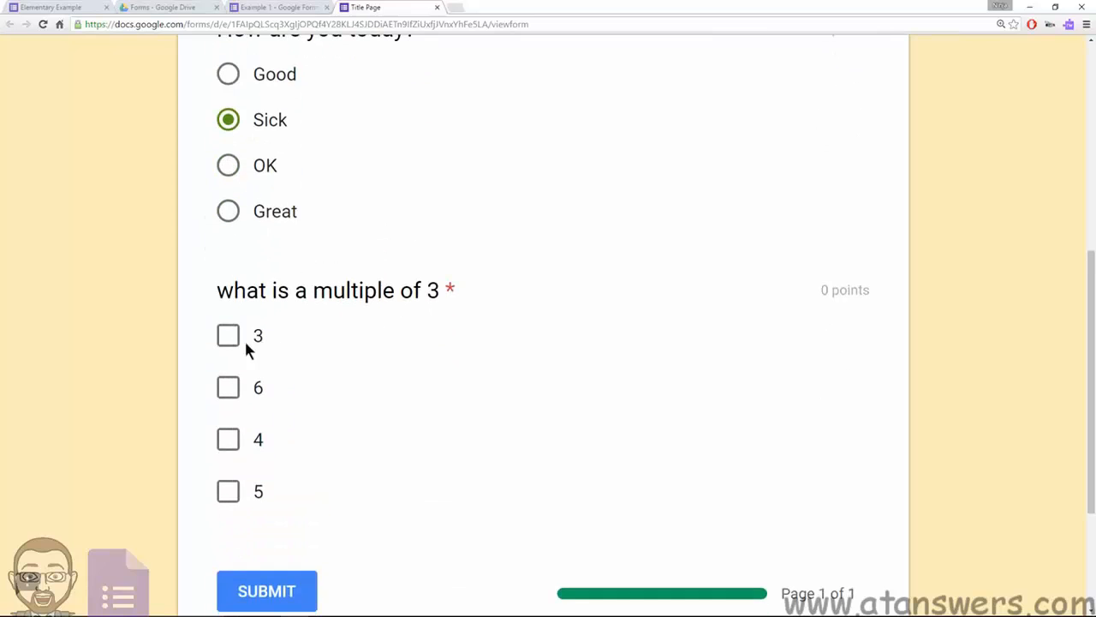
left_click(229, 336)
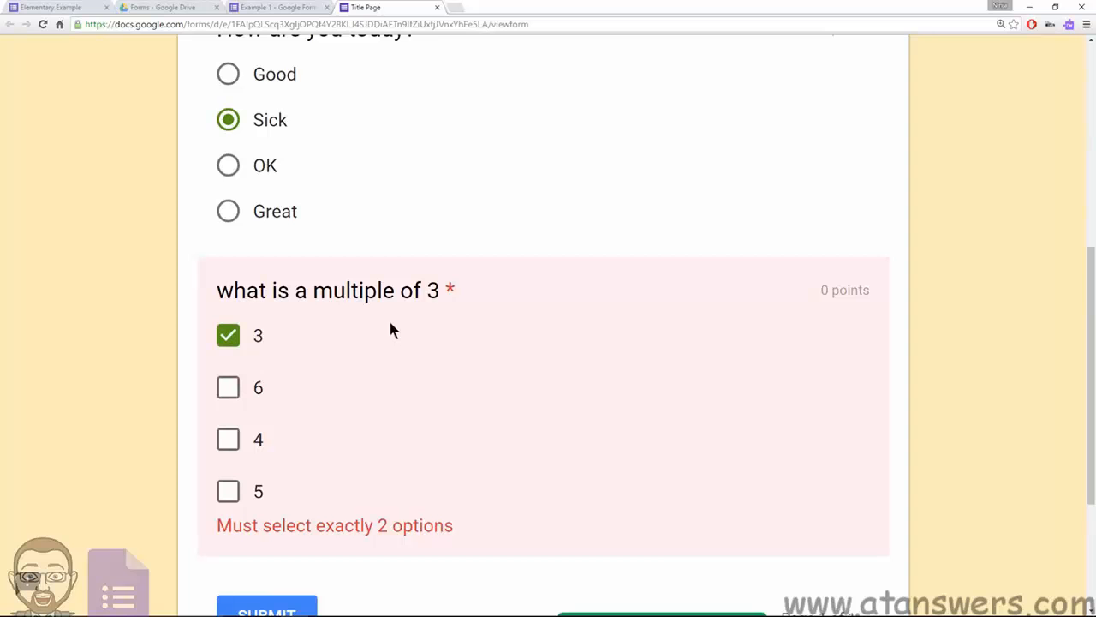
left_click(228, 387)
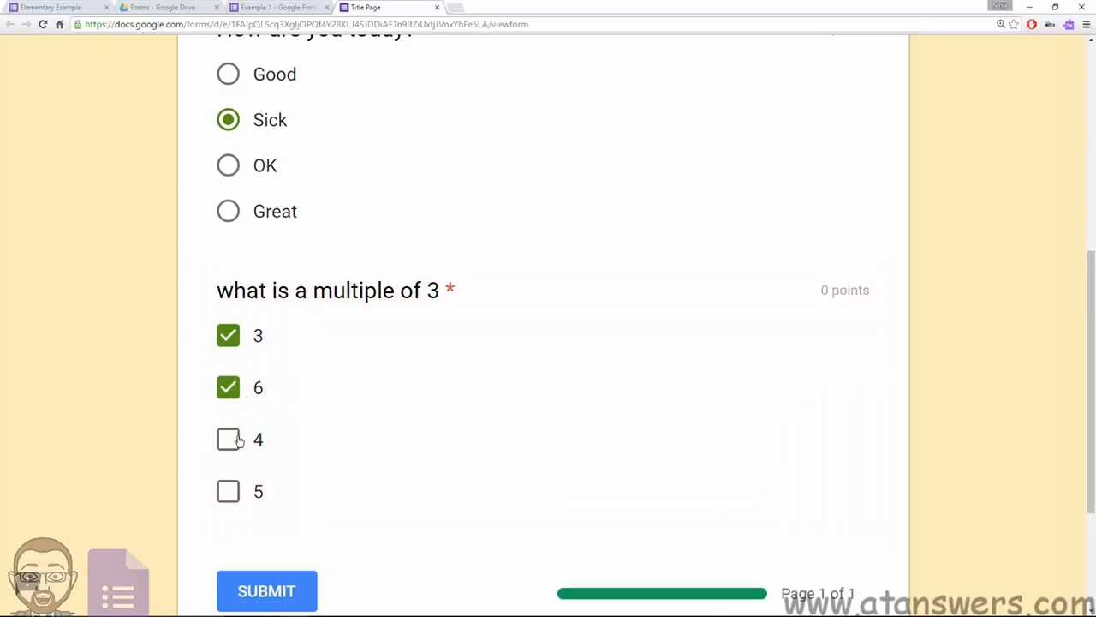
left_click(229, 441)
scroll(429, 467, "down", 2)
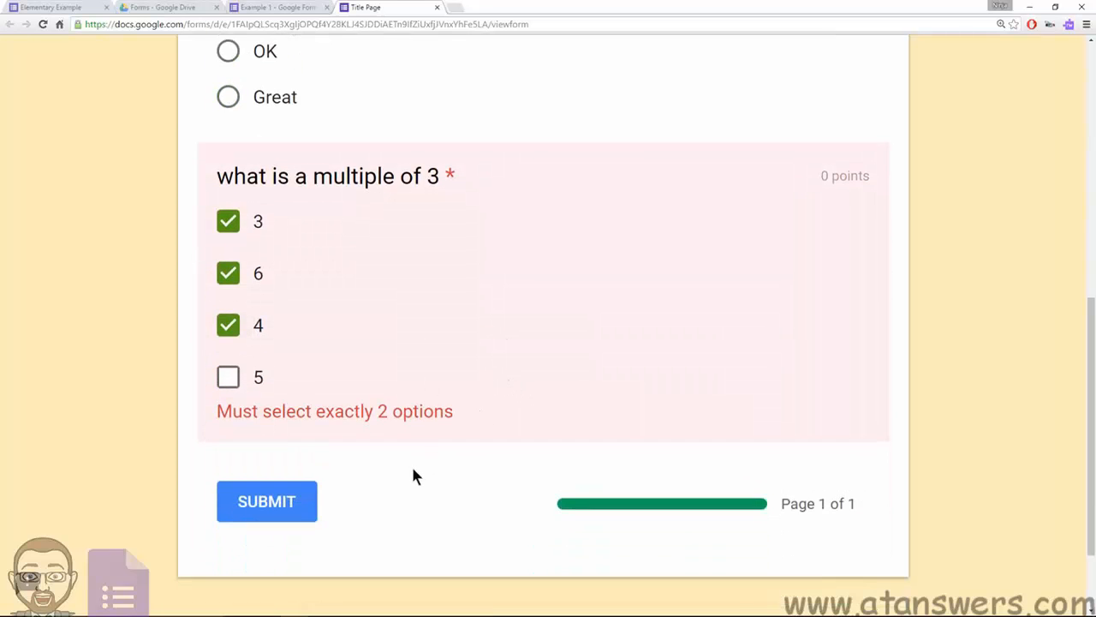
left_click(437, 7)
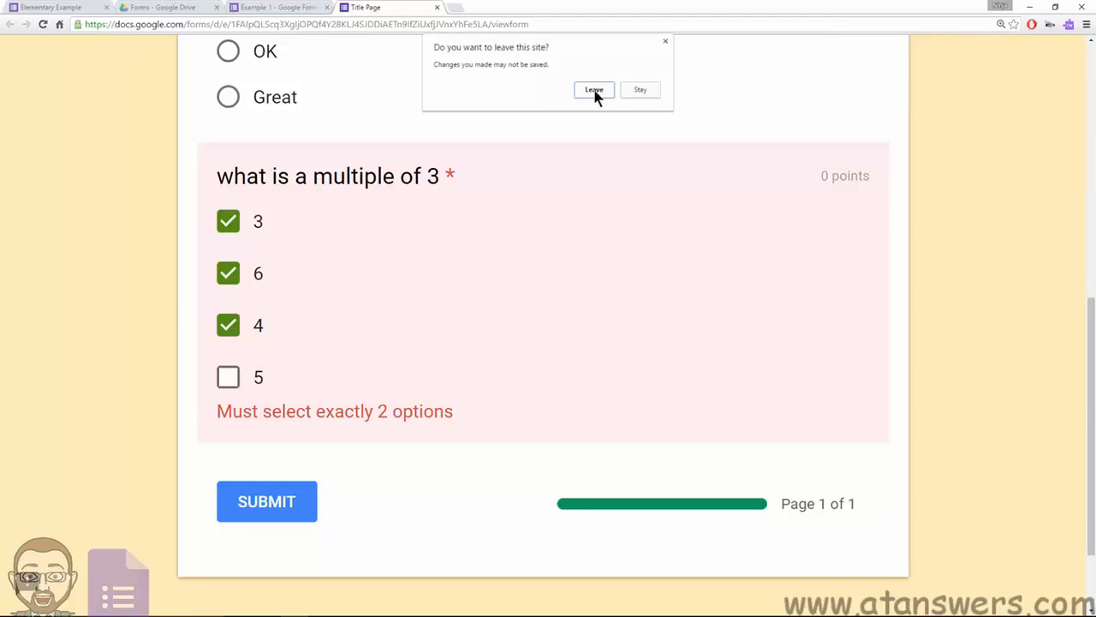
left_click(594, 90)
- Review the "what is a multiple of 3" question's options, correct answers and validation rule in the form editor
scroll(86, 272, "down", 6)
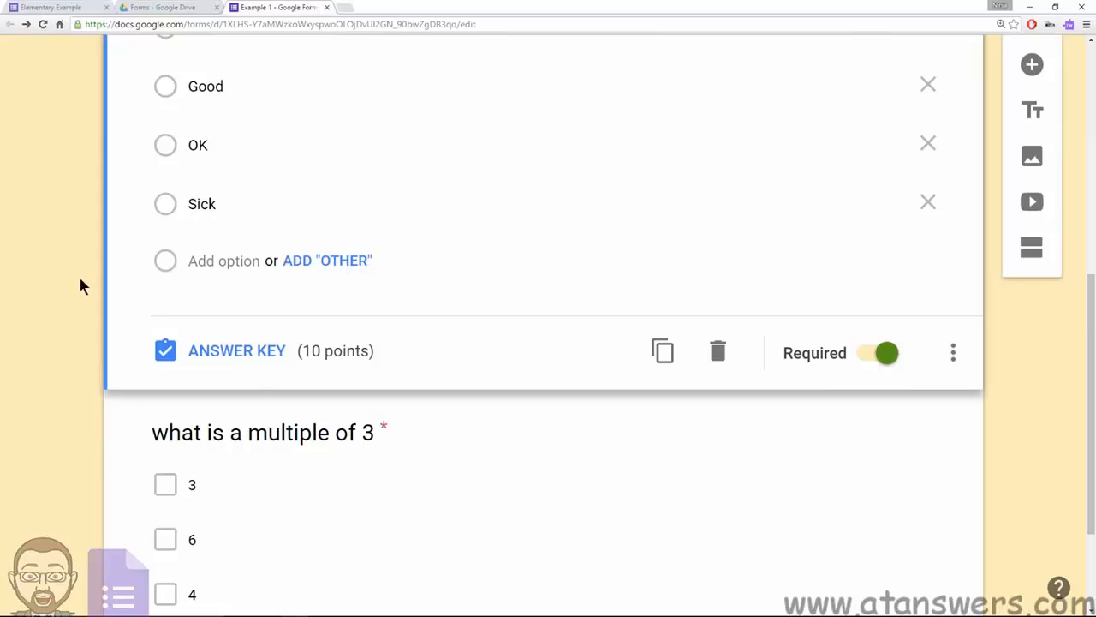
scroll(78, 284, "down", 2)
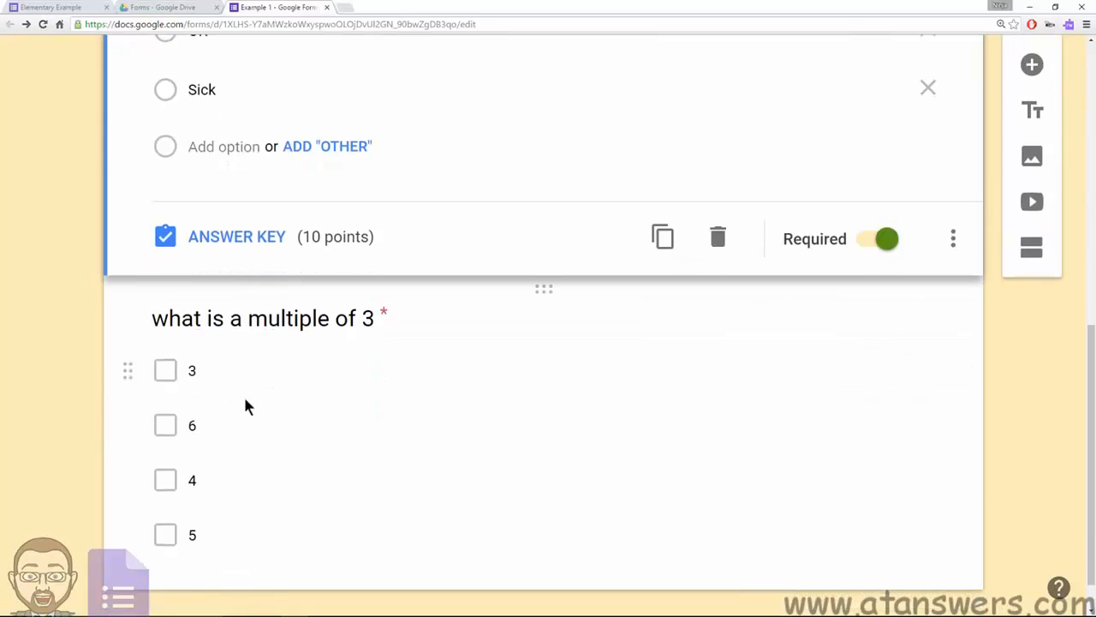
left_click(245, 402)
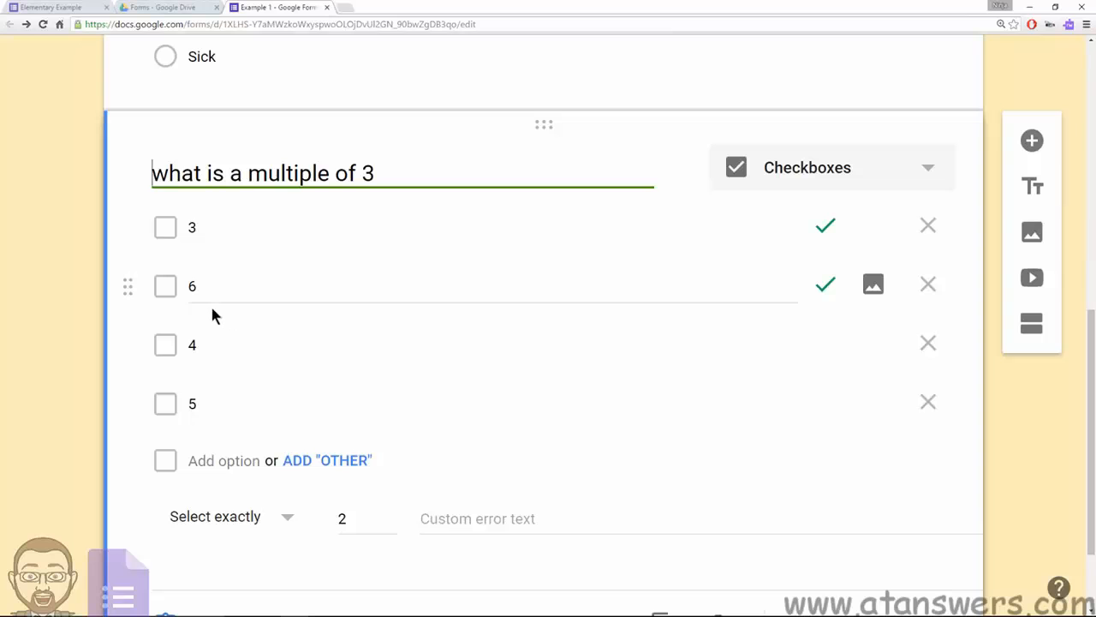
scroll(30, 288, "up", 3)
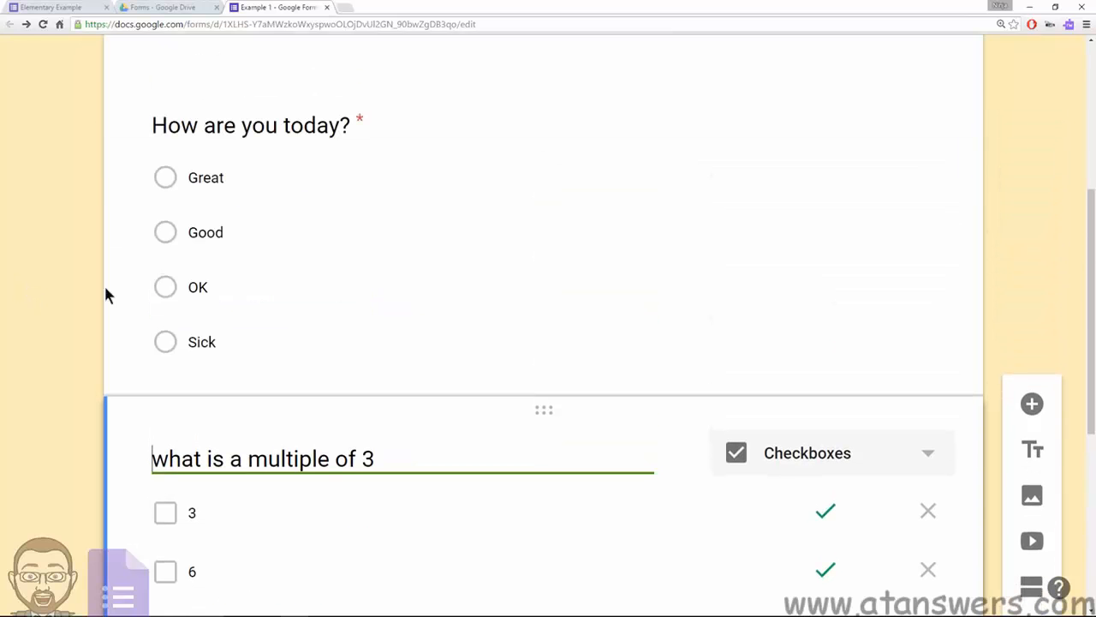
scroll(339, 291, "down", 1)
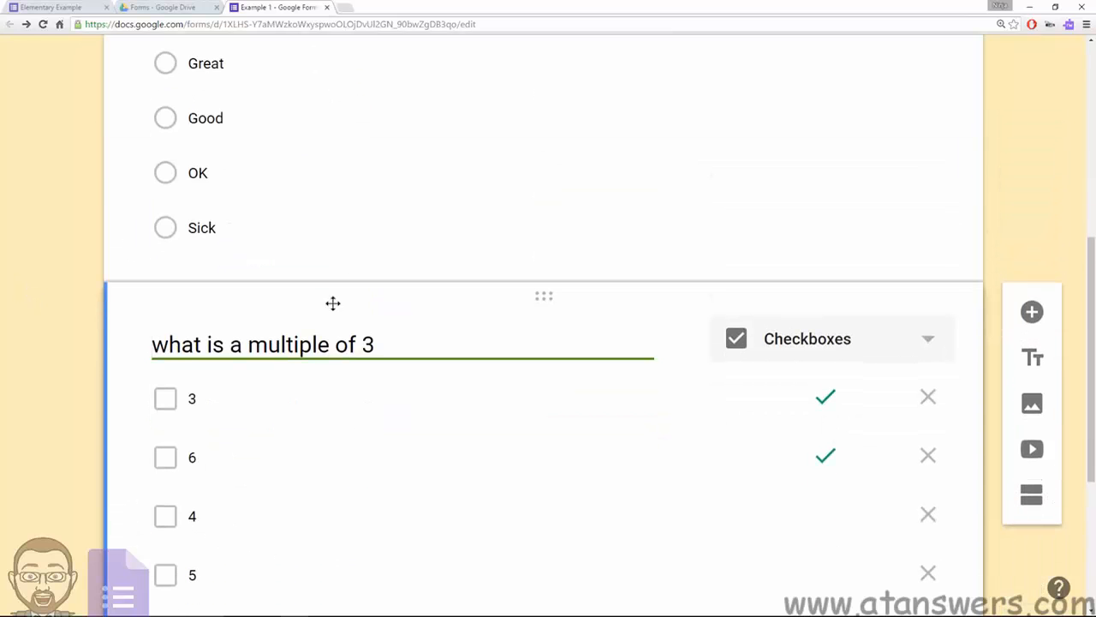
scroll(331, 328, "down", 2)
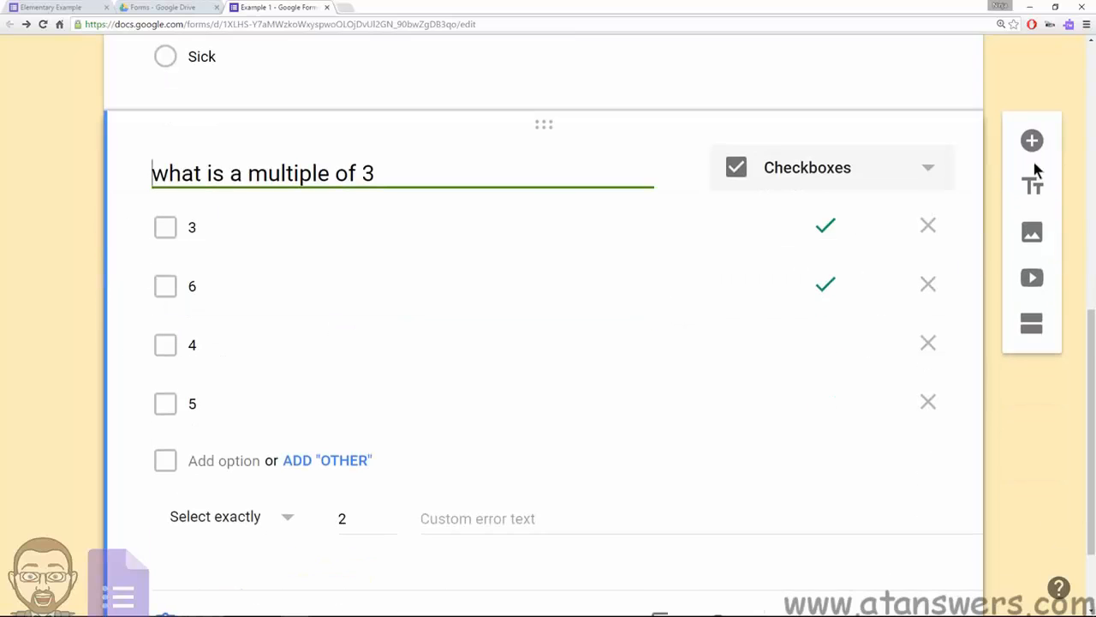
scroll(1036, 69, "down", 1)
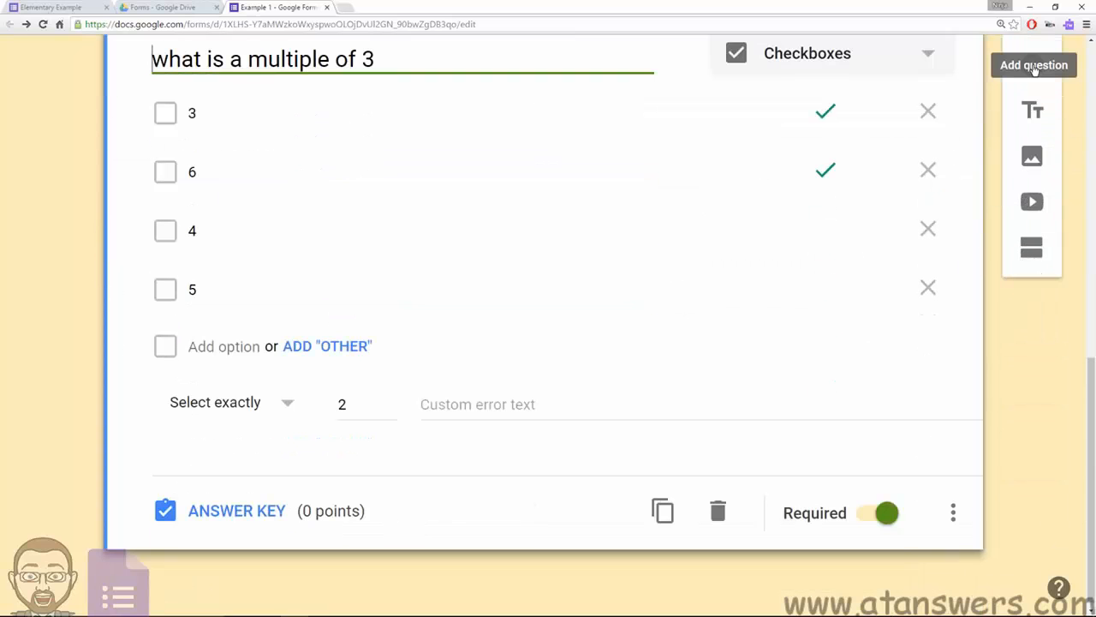
scroll(697, 325, "up", 4)
- Duplicate the "How are you today?" question together with its options and answer key
left_click(561, 259)
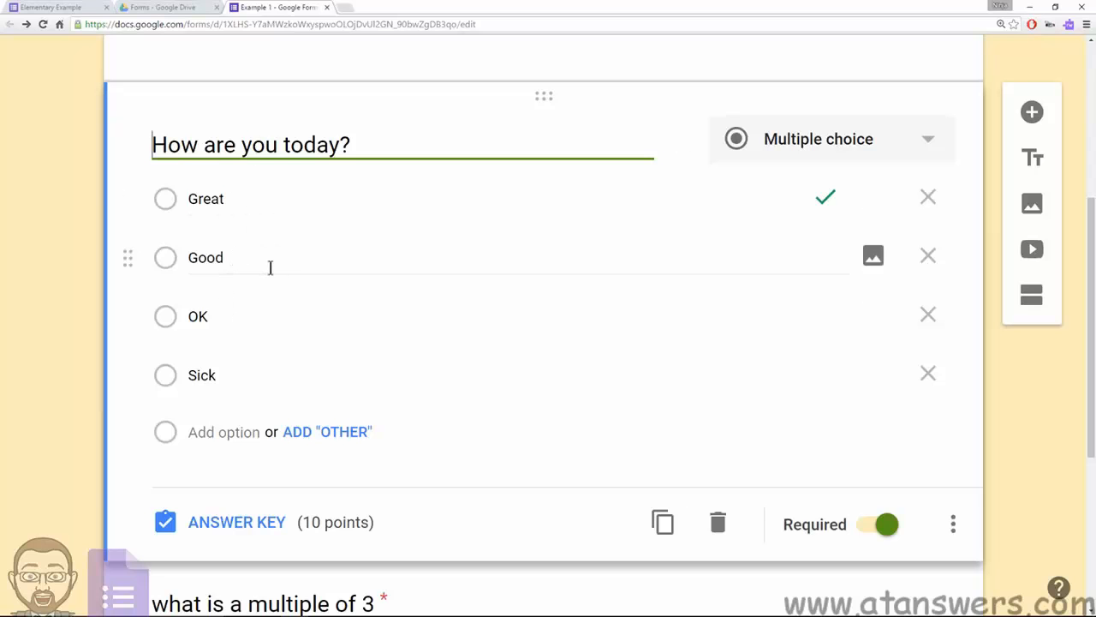
scroll(267, 278, "down", 1)
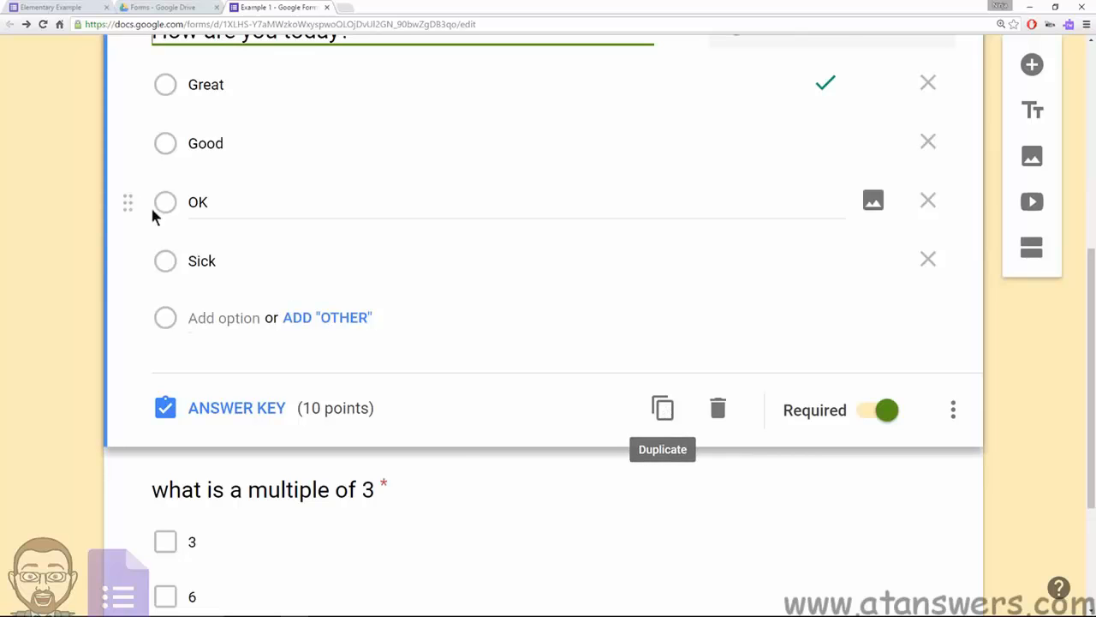
scroll(232, 274, "up", 1)
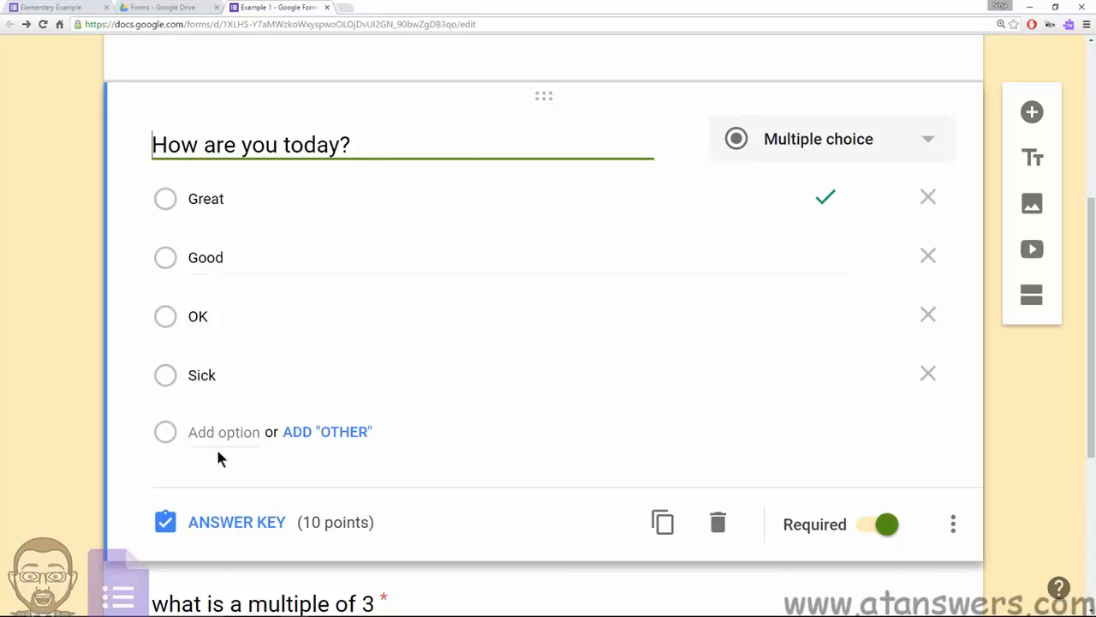
left_click(664, 524)
- Retitle the duplicated question "How were you yesterday" with correct spelling and change its type to Dropdown
left_click_drag(351, 229, 146, 226)
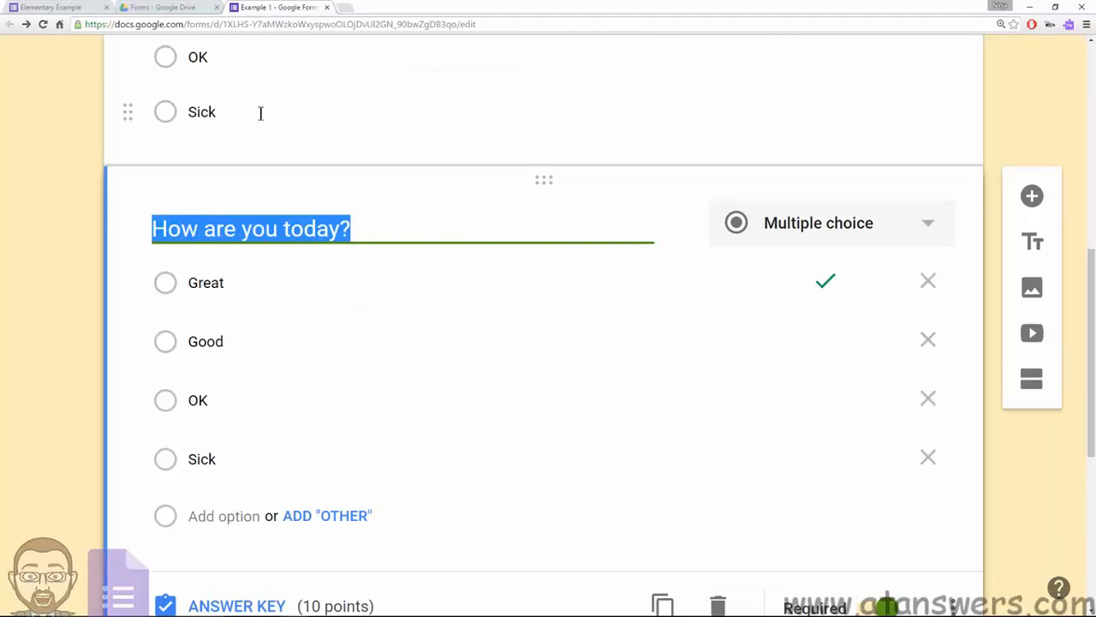
type("HOw")
key("BackSpace")
key("BackSpace")
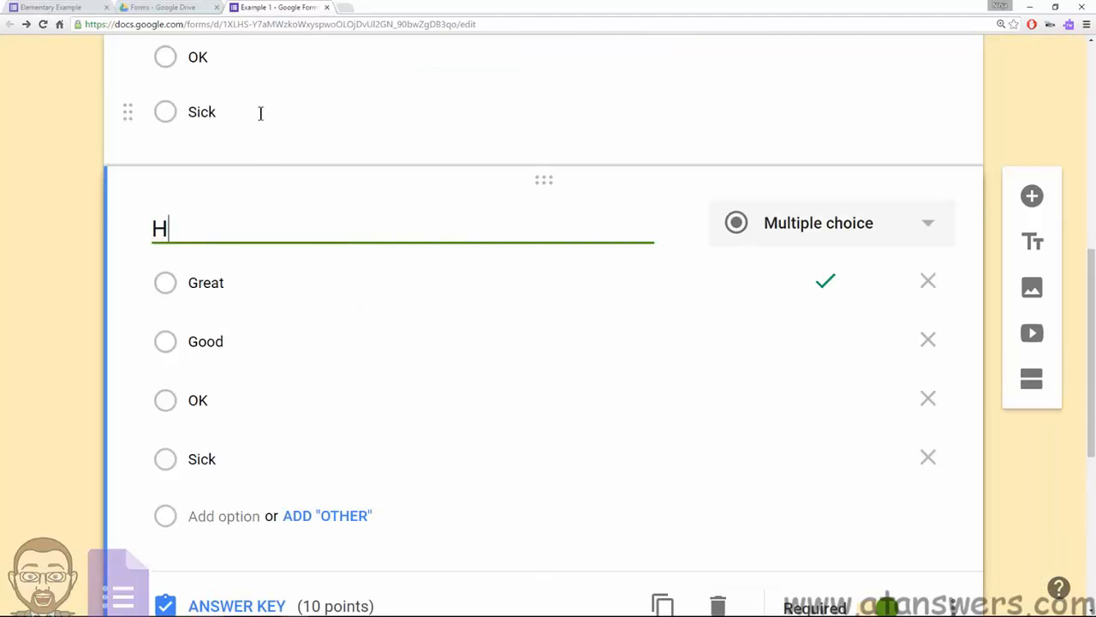
type("ow were you yes")
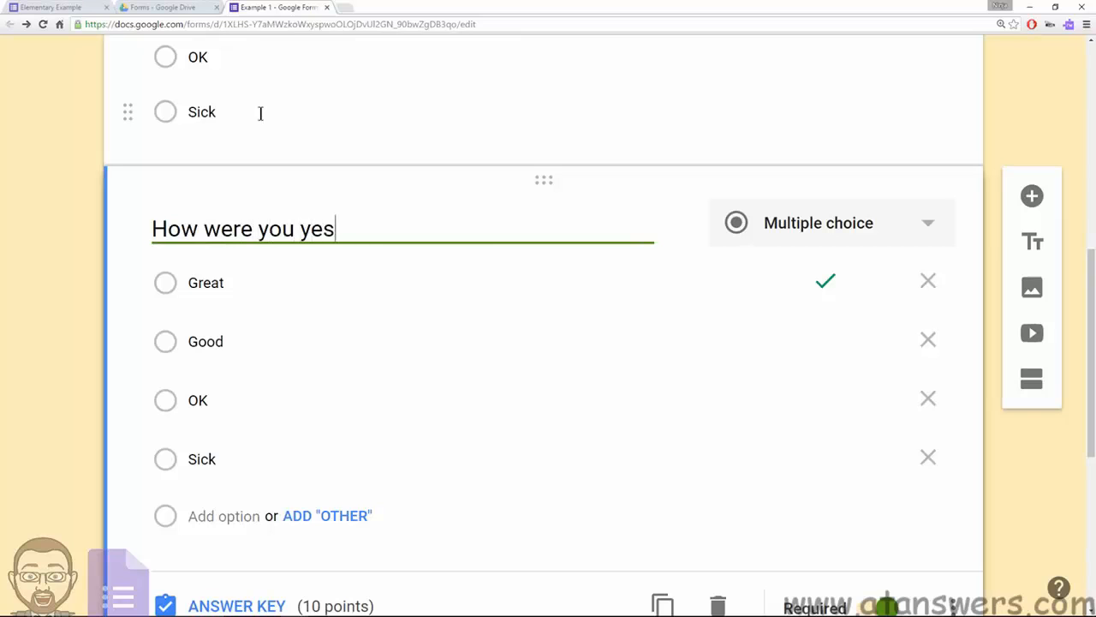
type("tarday")
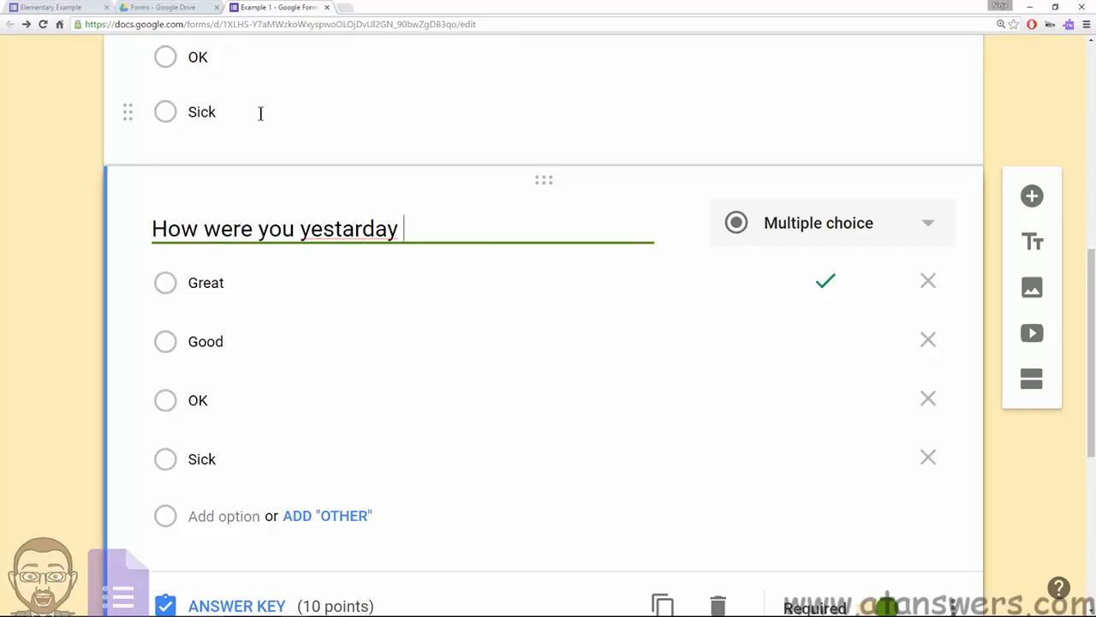
mouse_move(291, 240)
right_click(345, 233)
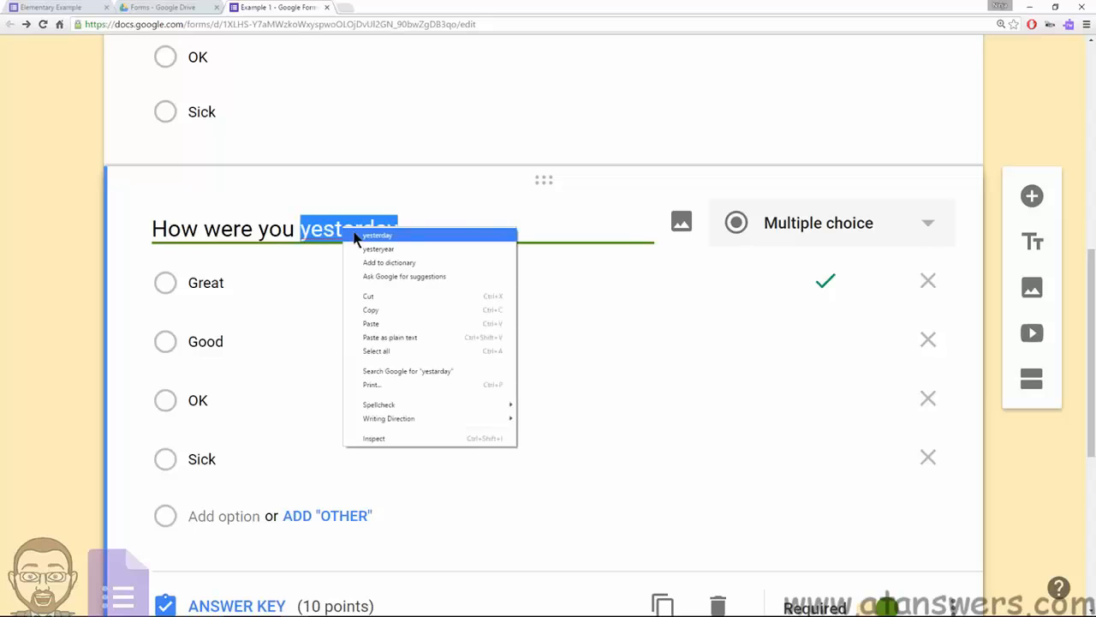
left_click(356, 241)
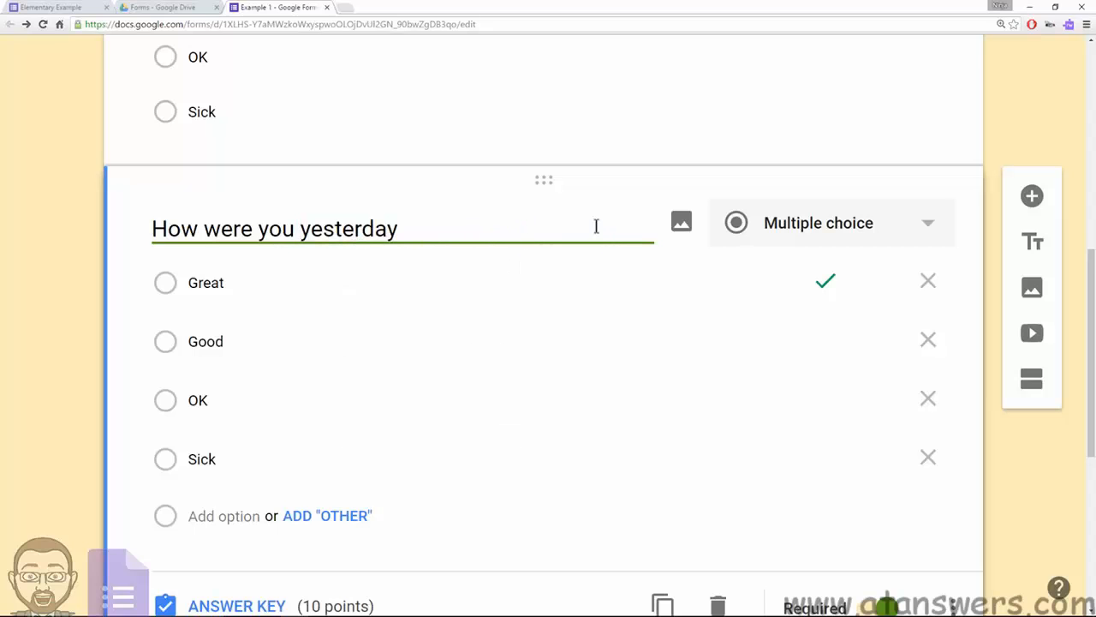
left_click(841, 235)
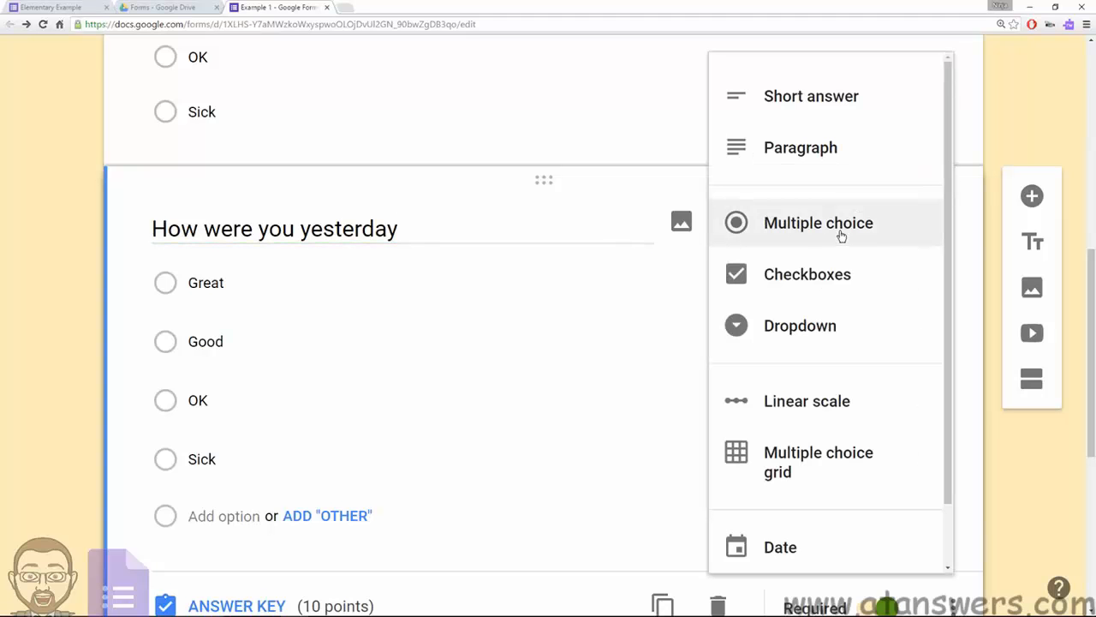
left_click(796, 326)
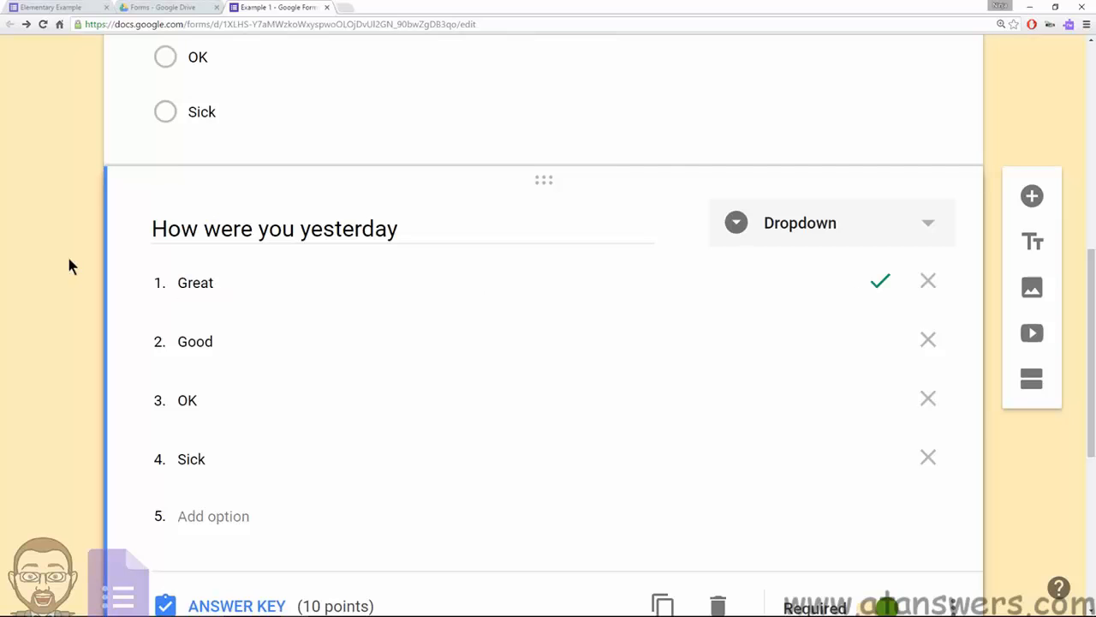
- Open a preview of the form and answer Great to the "How are you today?" question
scroll(105, 274, "down", 4)
scroll(119, 278, "up", 10)
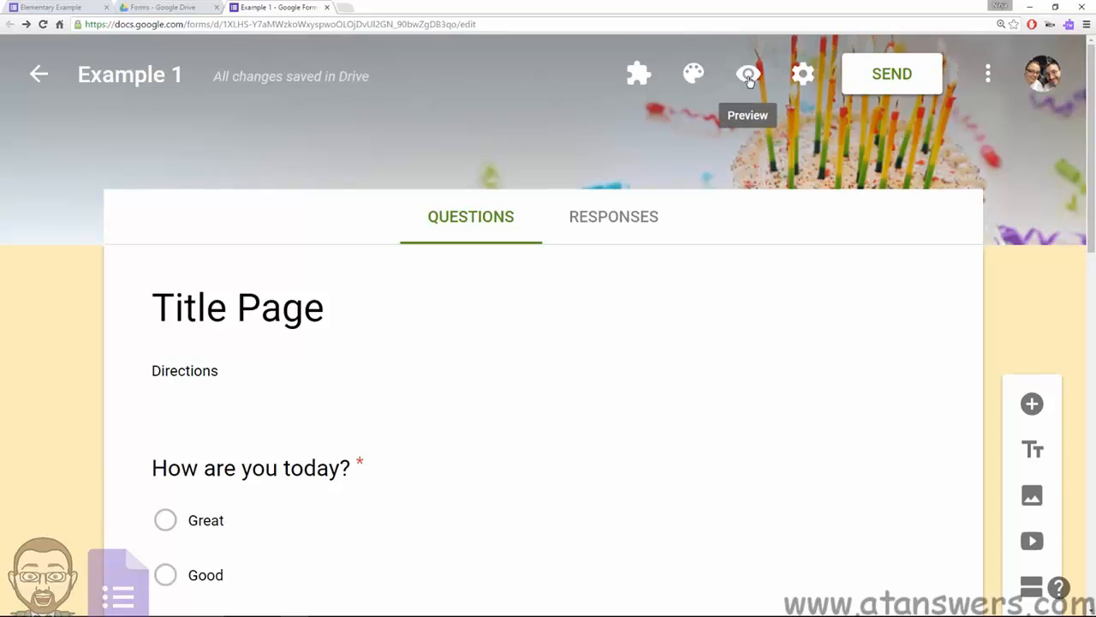
left_click(749, 75)
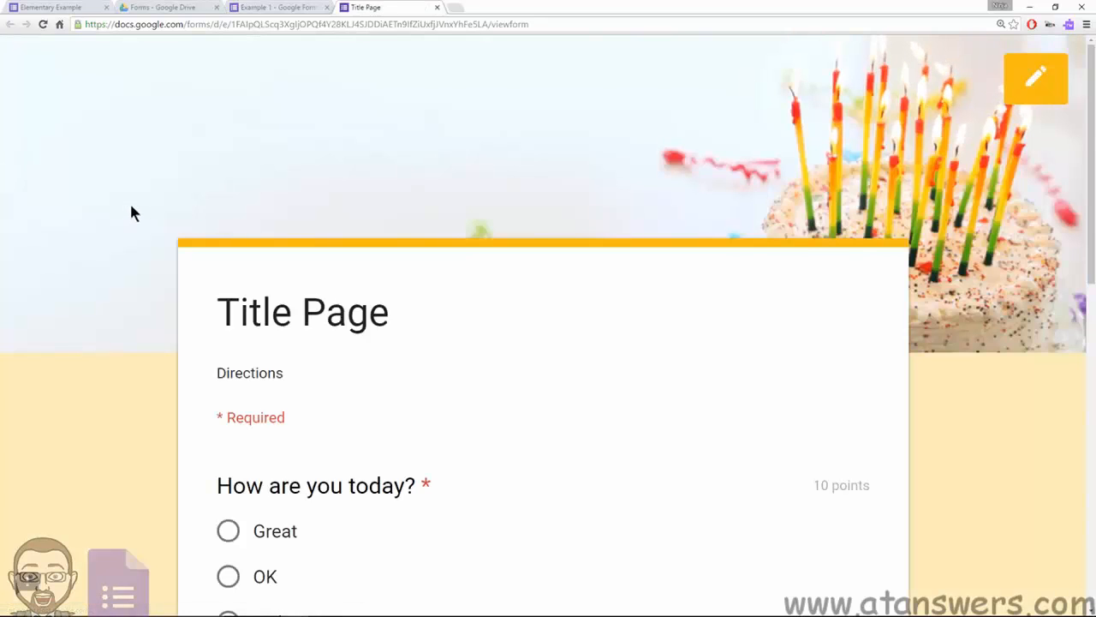
scroll(132, 200, "down", 2)
scroll(221, 257, "down", 2)
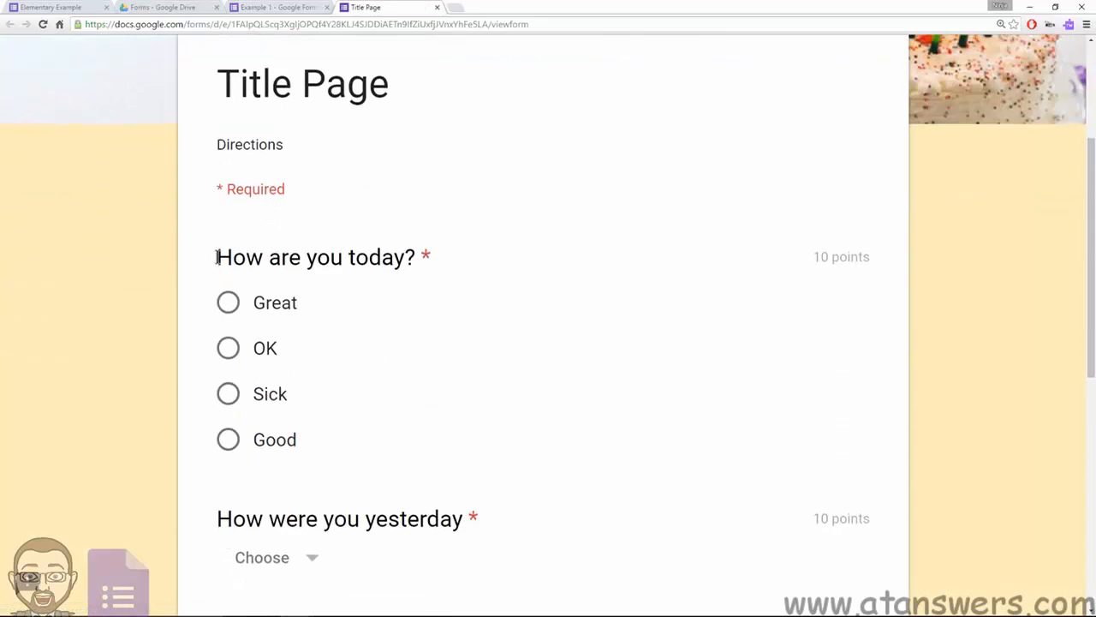
left_click(238, 303)
- Test the "How were you yesterday" dropdown in the preview by choosing Good, and look over the remaining questions
scroll(208, 296, "down", 3)
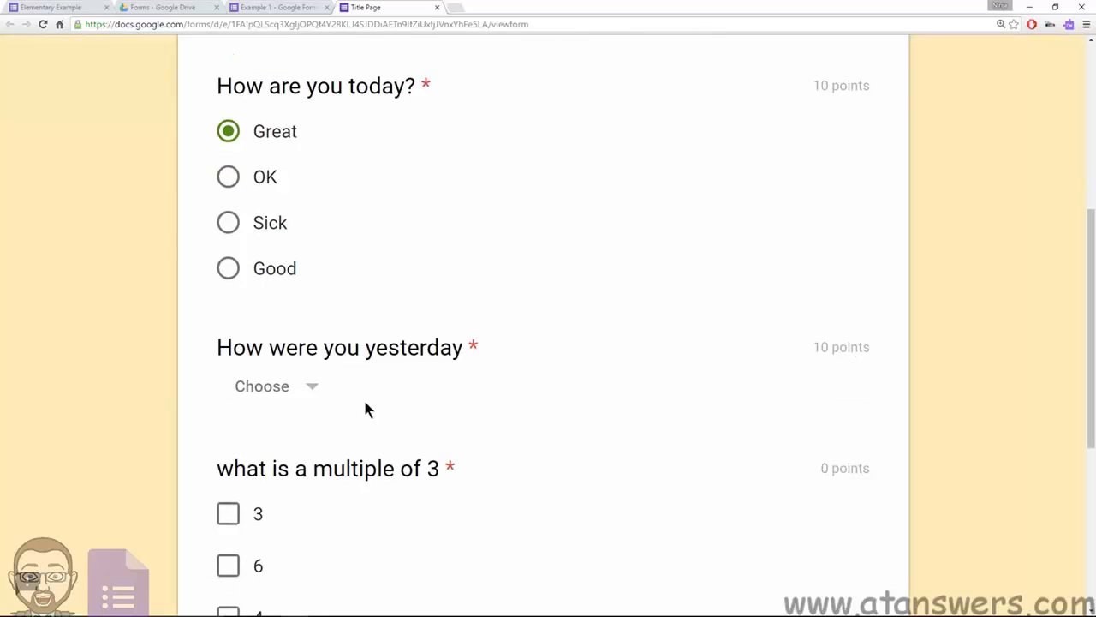
left_click(313, 387)
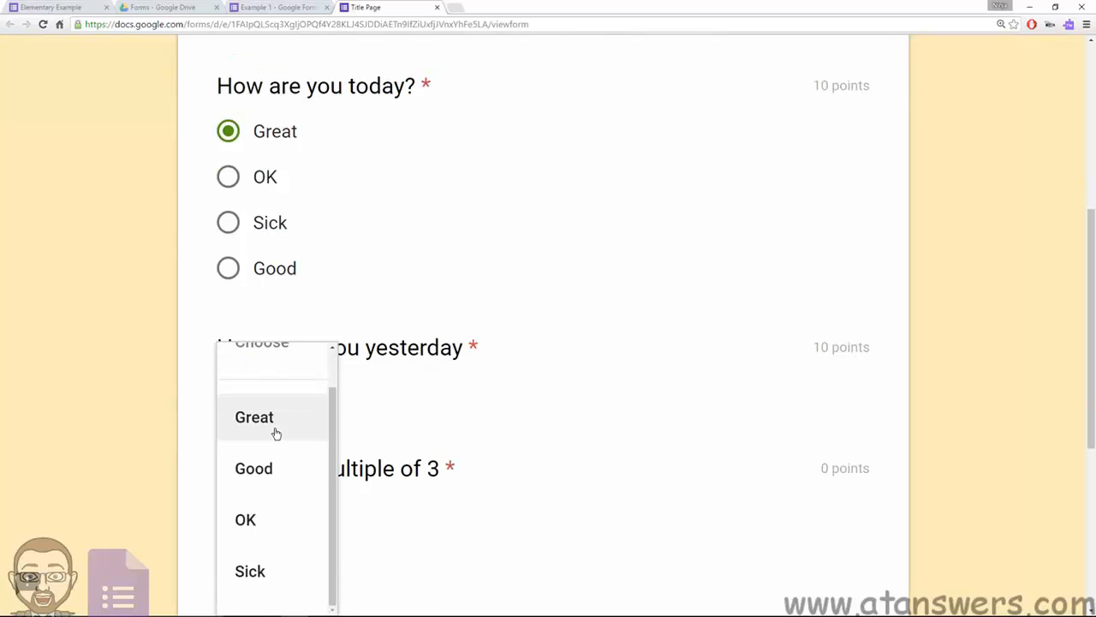
scroll(274, 433, "down", 3)
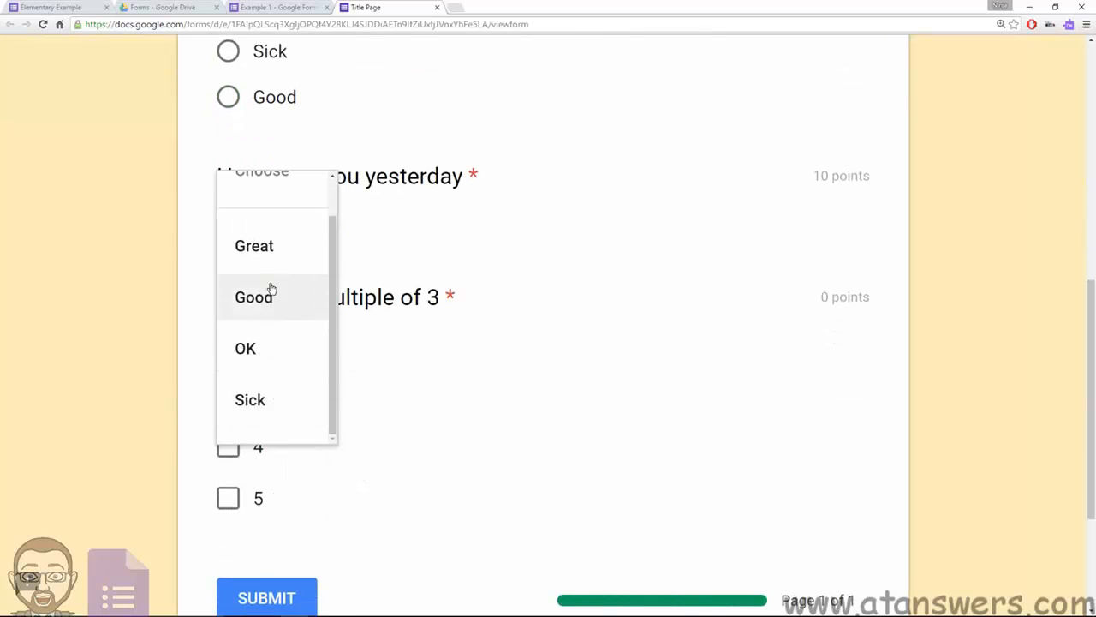
scroll(274, 343, "up", 1)
scroll(261, 317, "down", 1)
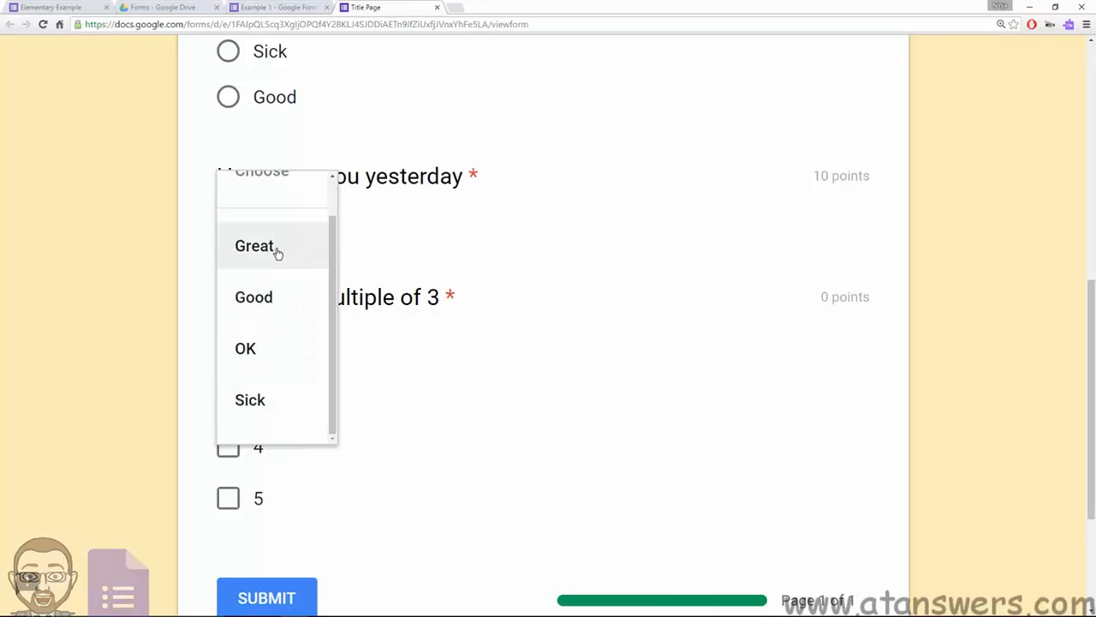
left_click(255, 296)
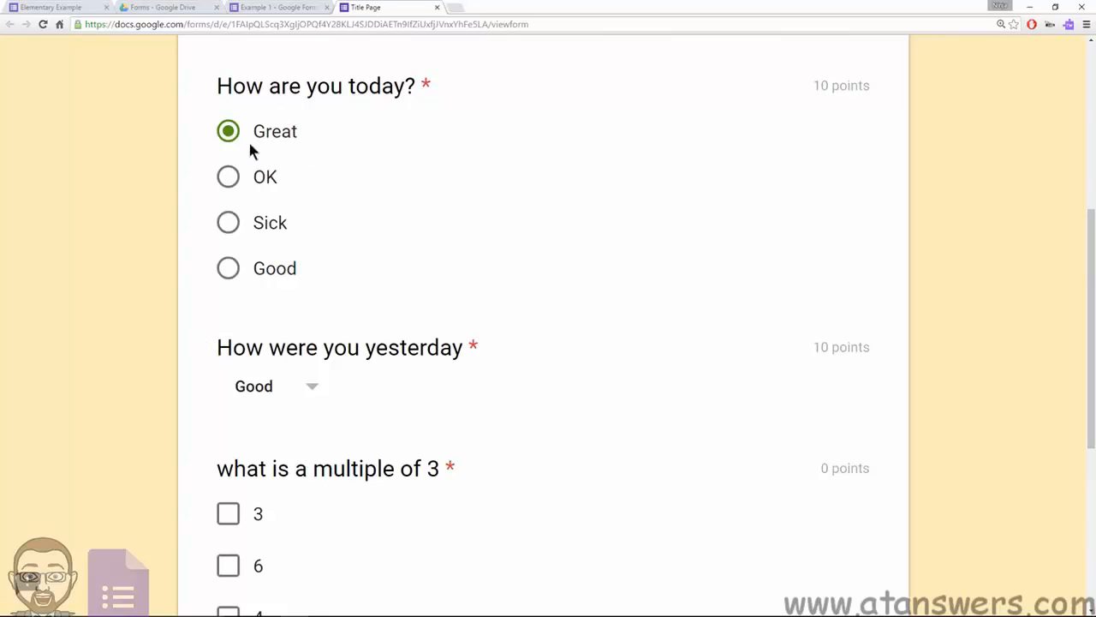
scroll(123, 238, "down", 2)
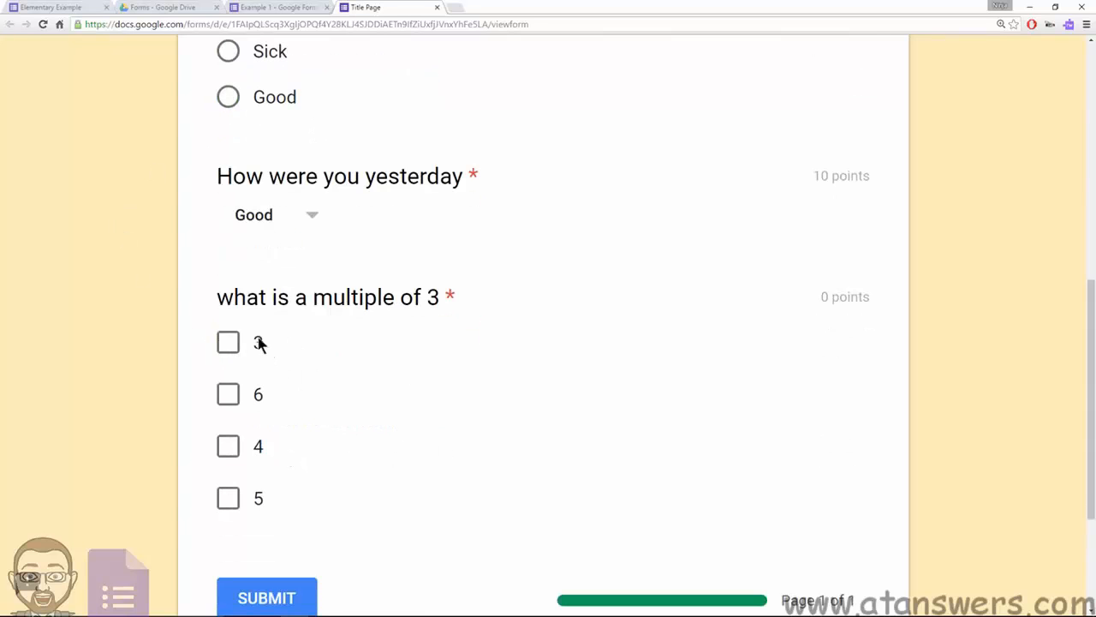
scroll(280, 289, "up", 4)
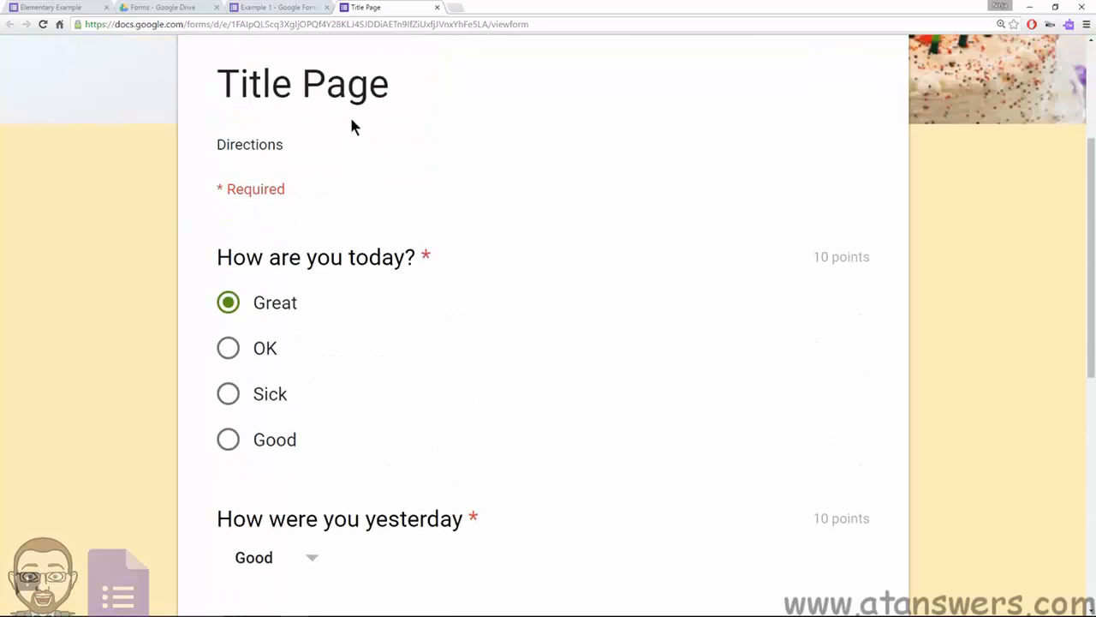